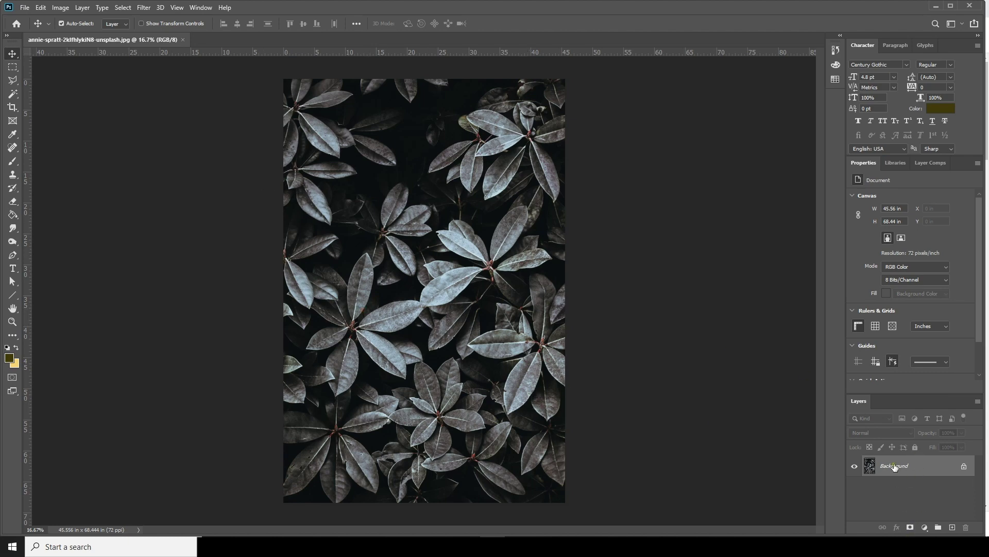
Add a Levels adjustment layer over the photo with white output level 127 and midtones 0.58
{"action": "left_click", "coordinate": [925, 528]}
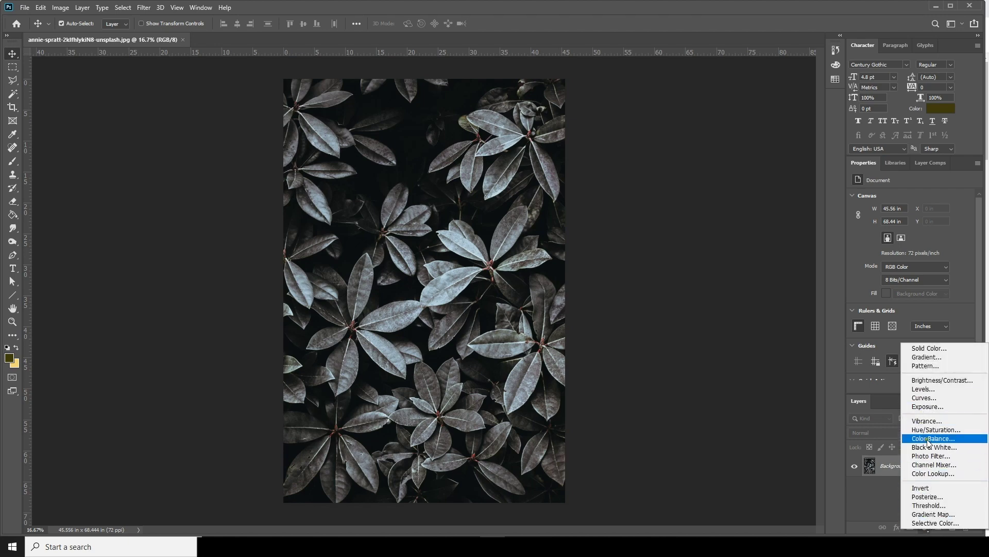
{"action": "left_click", "coordinate": [927, 390]}
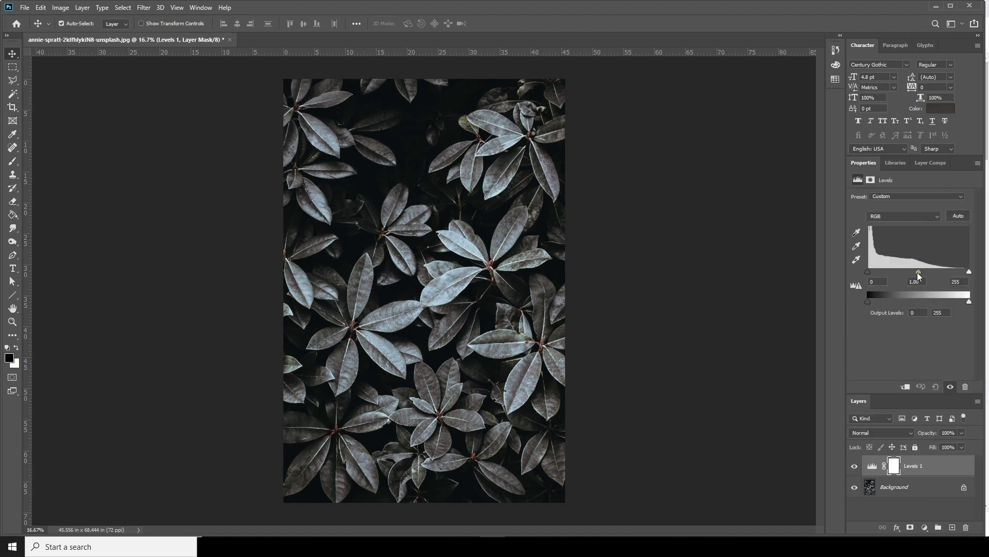
{"action": "left_click_drag", "start_coordinate": [967, 303], "coordinate": [931, 304]}
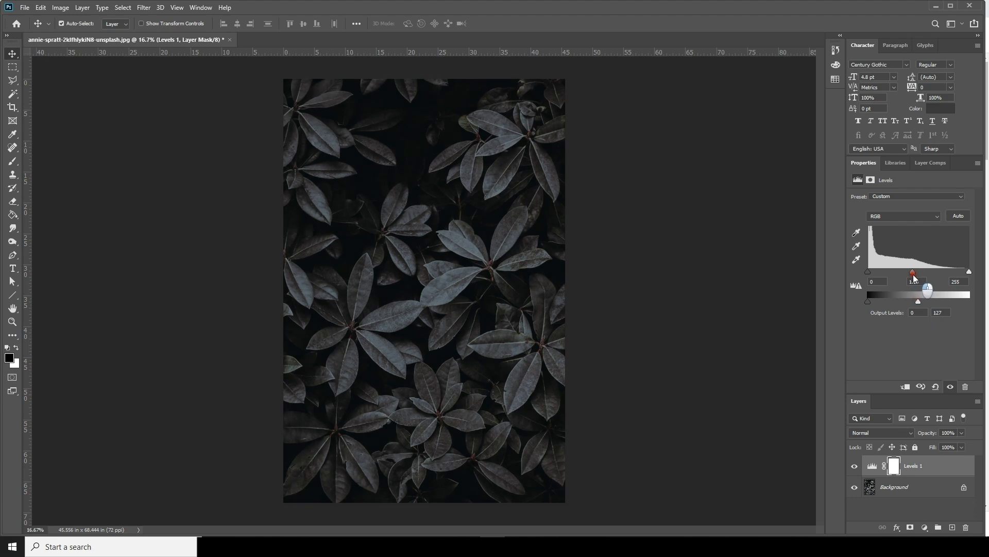
{"action": "left_click_drag", "start_coordinate": [919, 272], "coordinate": [925, 273]}
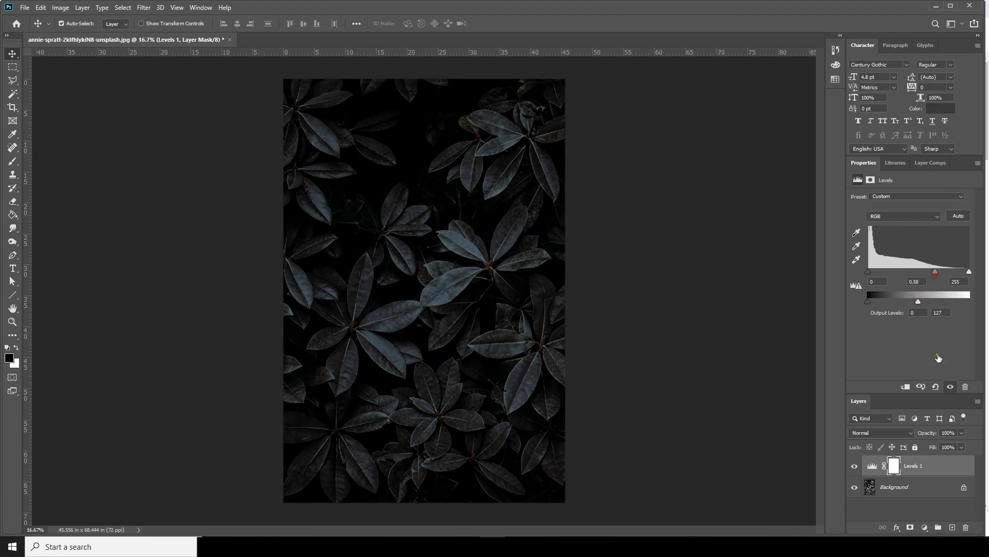
{"action": "left_click", "coordinate": [932, 468]}
Add an Exposure adjustment layer above the Levels layer and set its exposure to -1.05
{"action": "left_click", "coordinate": [925, 527]}
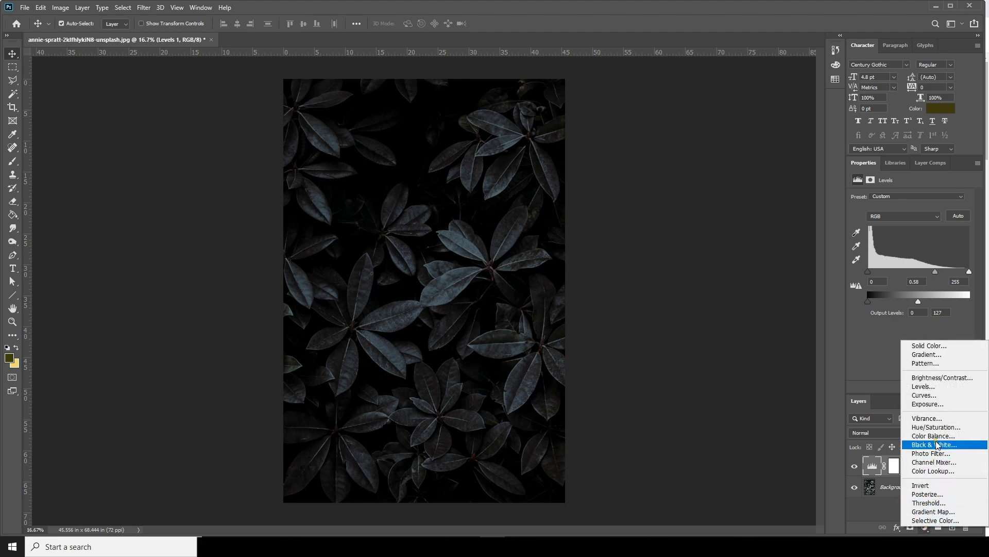
{"action": "left_click", "coordinate": [936, 404]}
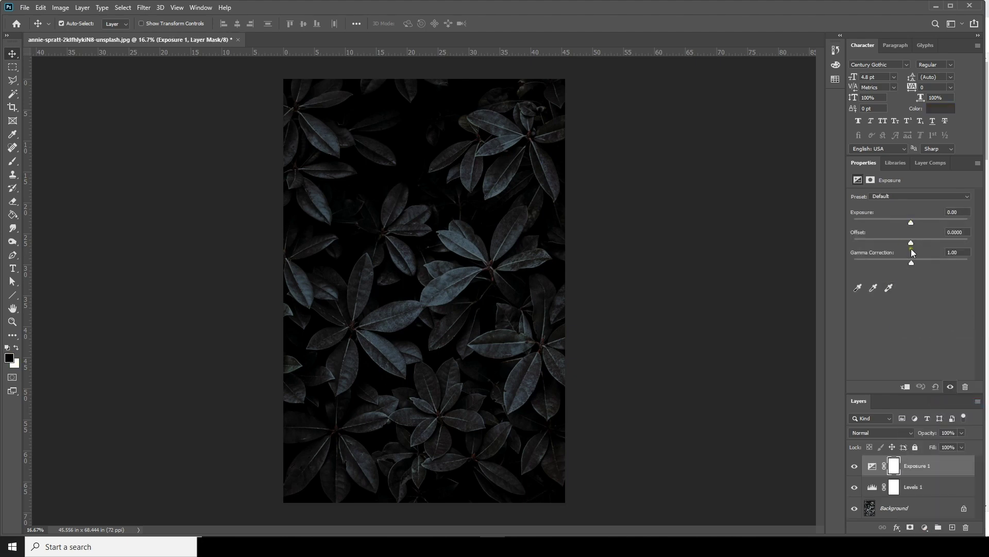
{"action": "left_click_drag", "start_coordinate": [907, 227], "coordinate": [900, 228]}
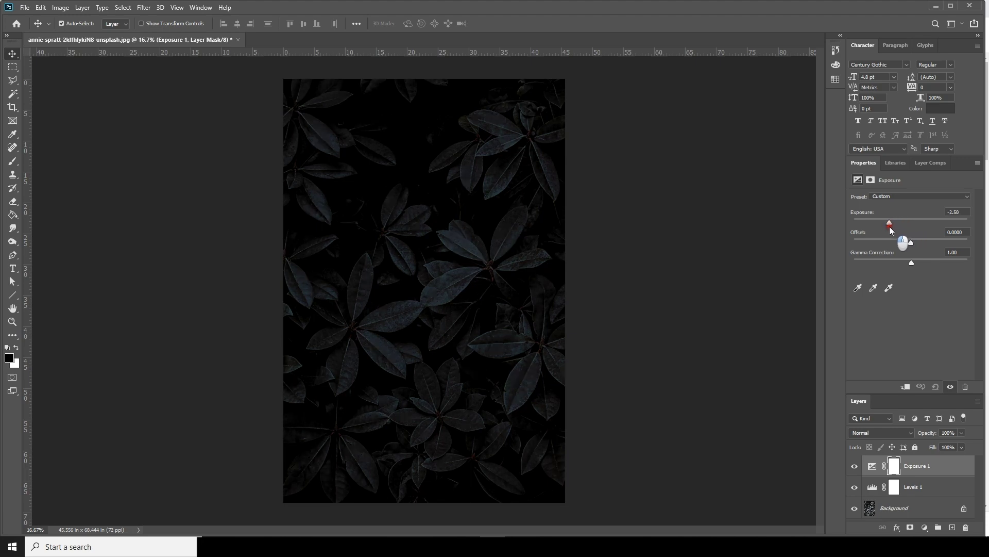
{"action": "left_click_drag", "start_coordinate": [901, 231], "coordinate": [892, 227]}
{"action": "left_click_drag", "start_coordinate": [893, 224], "coordinate": [896, 223]}
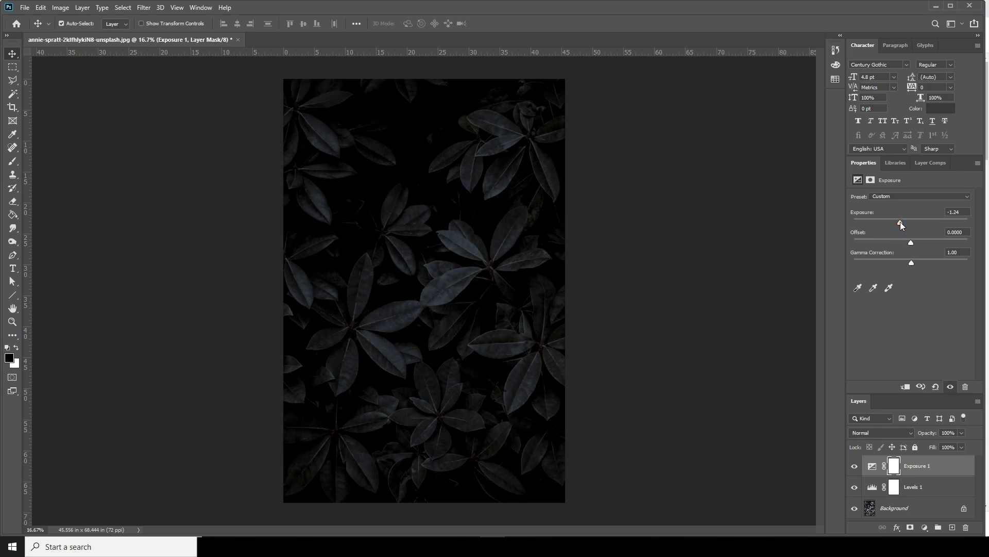
{"action": "left_click_drag", "start_coordinate": [901, 225], "coordinate": [903, 225]}
{"action": "left_click", "coordinate": [870, 467]}
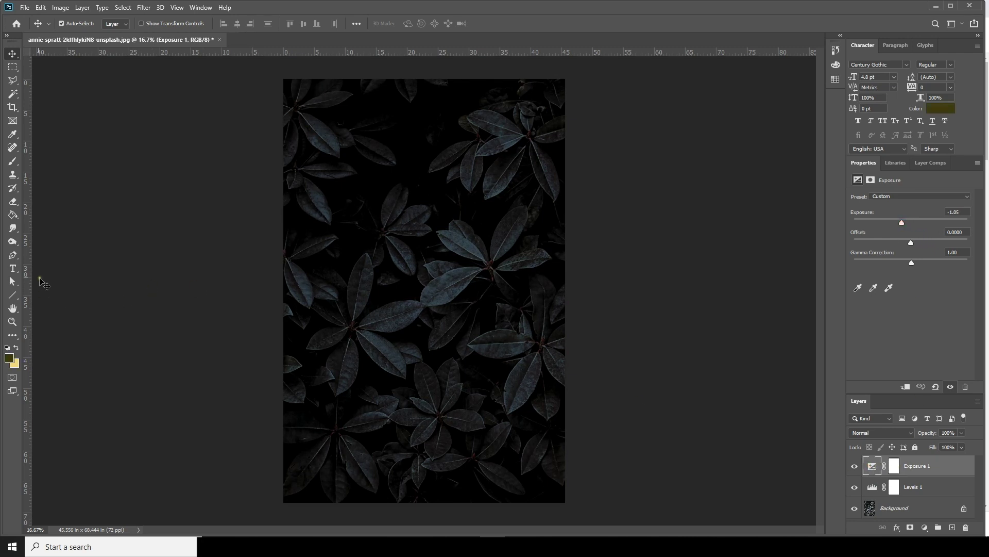
Add the text GLOW and enlarge it with Free Transform to about 37 in wide, across the upper middle of the photo
{"action": "left_click", "coordinate": [13, 268]}
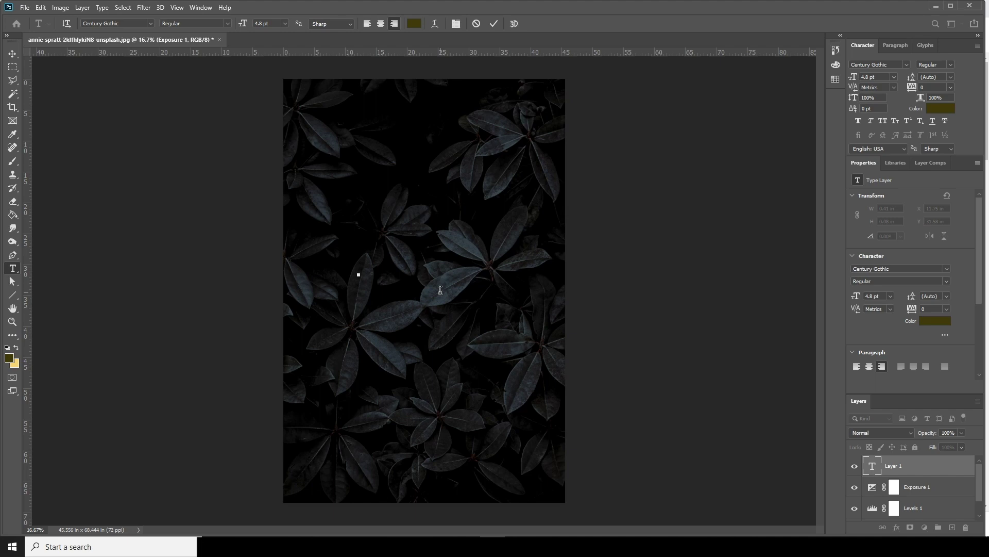
{"action": "left_click", "coordinate": [13, 54]}
{"action": "left_click", "coordinate": [41, 8]}
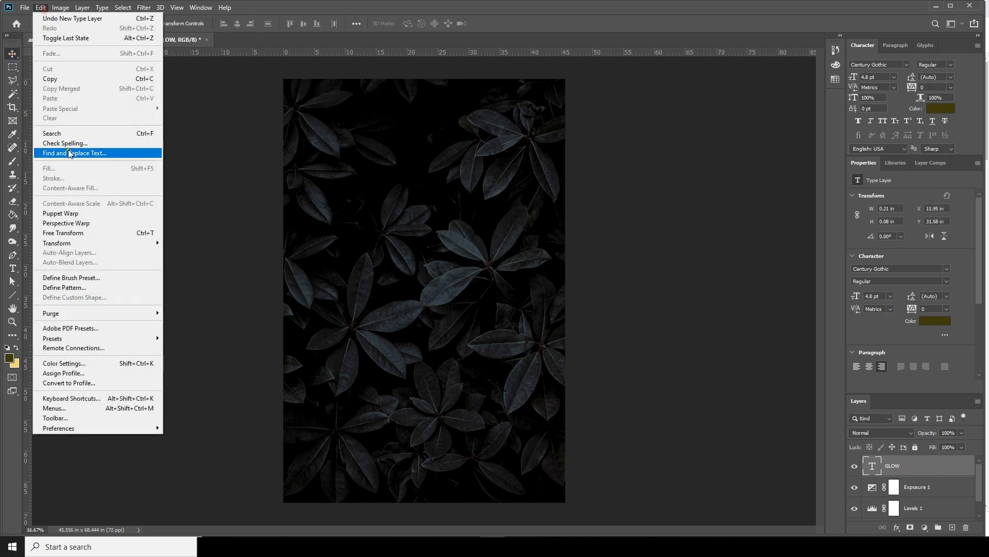
{"action": "left_click", "coordinate": [72, 236]}
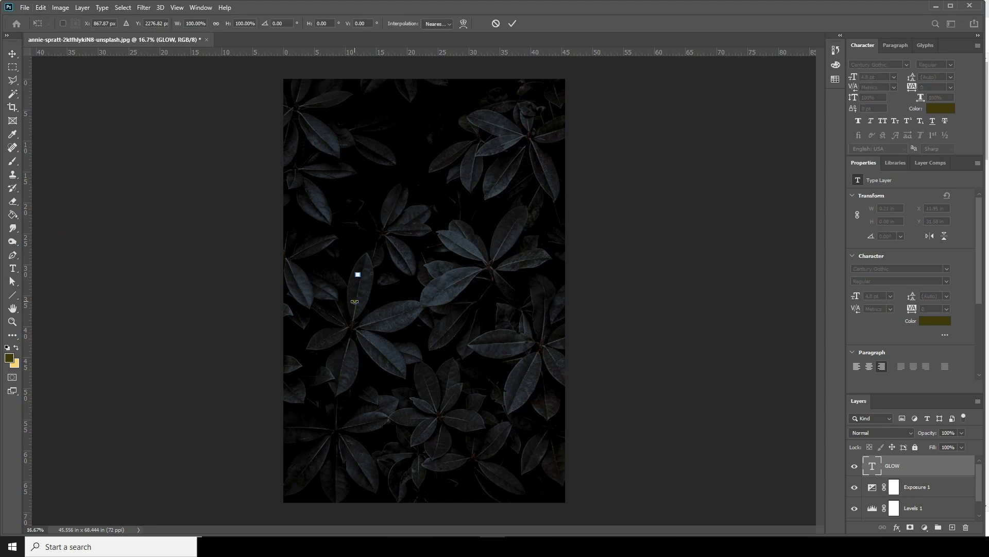
{"action": "left_click_drag", "start_coordinate": [401, 303], "coordinate": [505, 287]}
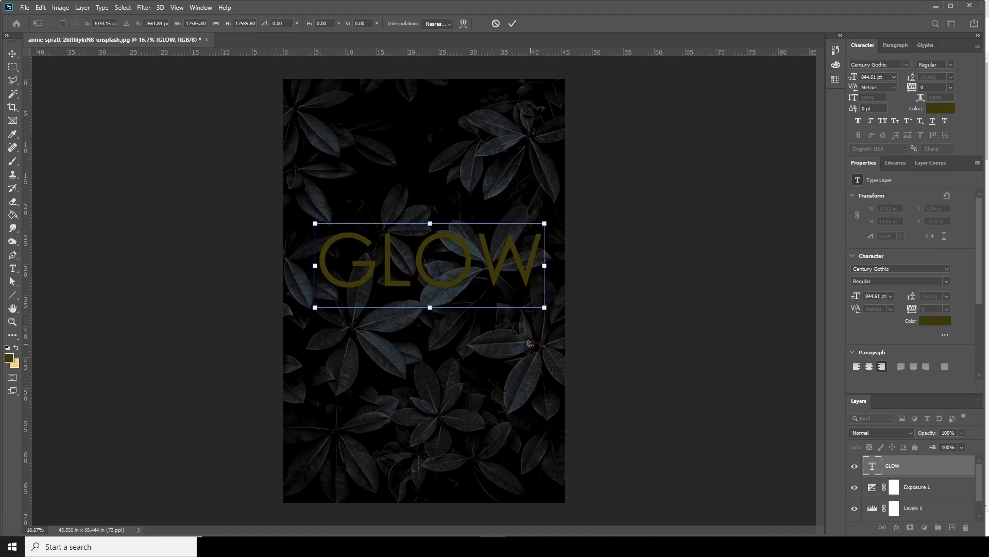
{"action": "key", "text": "Return"}
Change the GLOW text color to white (ffffff)
{"action": "key", "text": "ctrl+plus"}
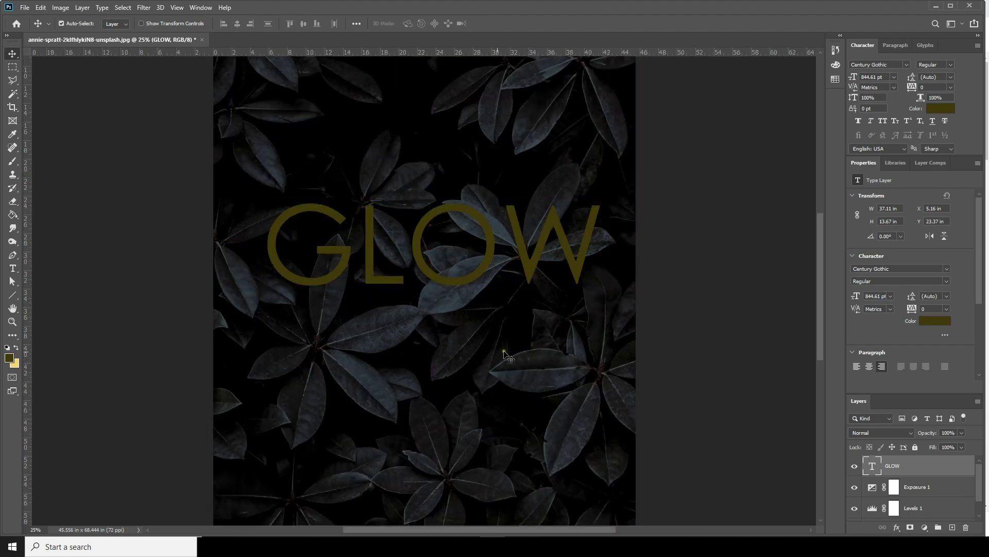
{"action": "double_click", "coordinate": [880, 459]}
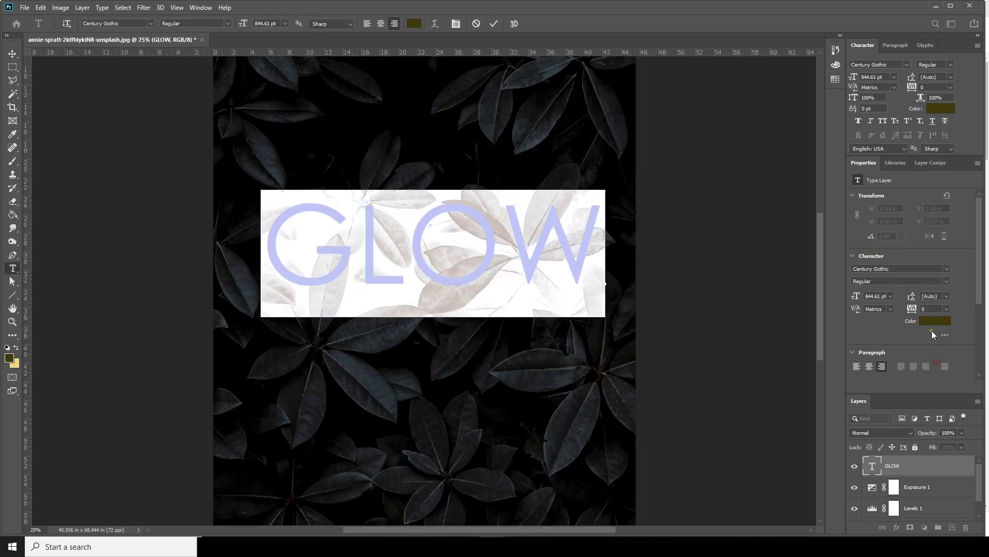
{"action": "left_click", "coordinate": [935, 321]}
{"action": "left_click", "coordinate": [738, 394]}
{"action": "left_click", "coordinate": [661, 357]}
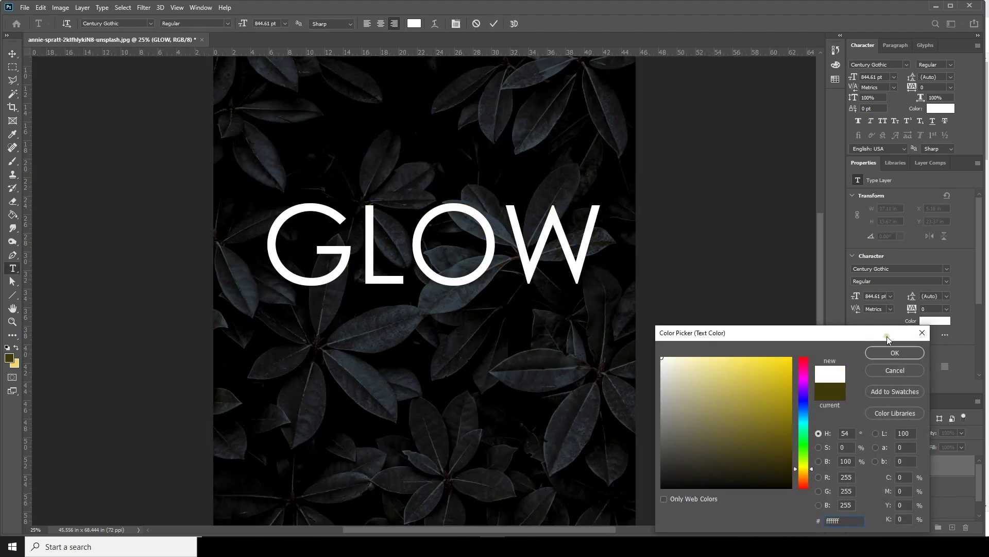
{"action": "left_click", "coordinate": [884, 353]}
{"action": "left_click", "coordinate": [12, 55]}
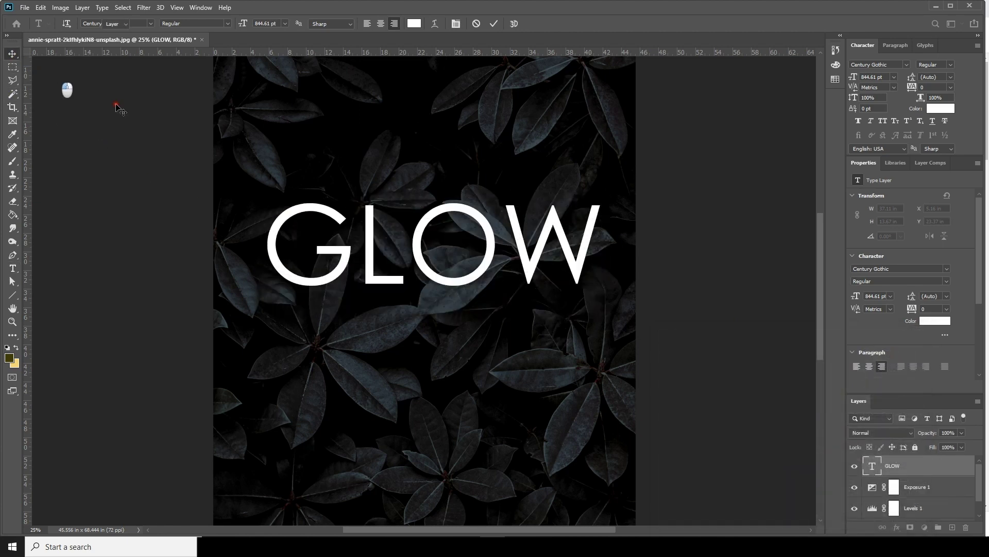
Add a layer mask to the GLOW text layer and set up a 600 px Brush with black as the foreground color
{"action": "key", "text": "ctrl+plus"}
{"action": "key", "text": "ctrl+plus"}
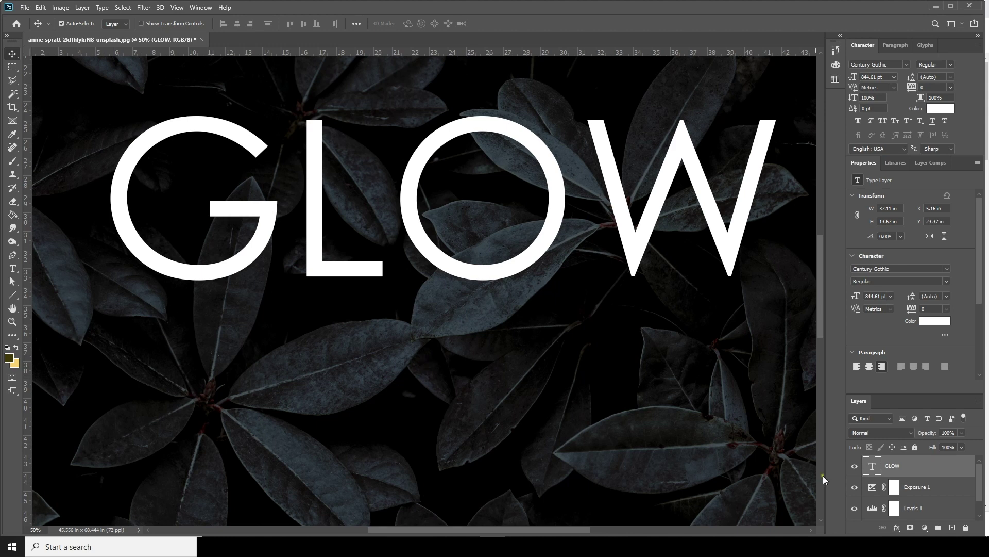
{"action": "left_click", "coordinate": [910, 527]}
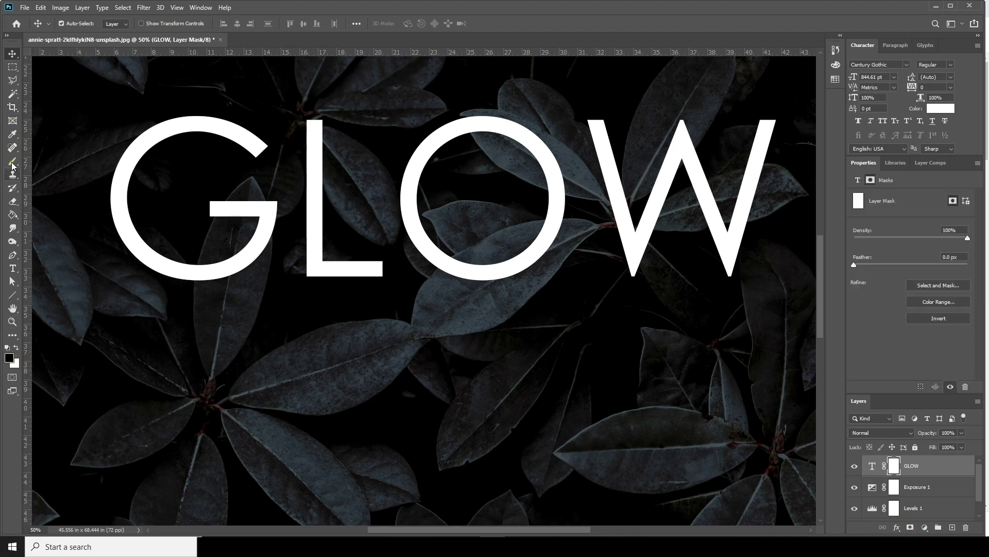
{"action": "left_click", "coordinate": [13, 165]}
{"action": "left_click", "coordinate": [76, 24]}
{"action": "double_click", "coordinate": [157, 196]}
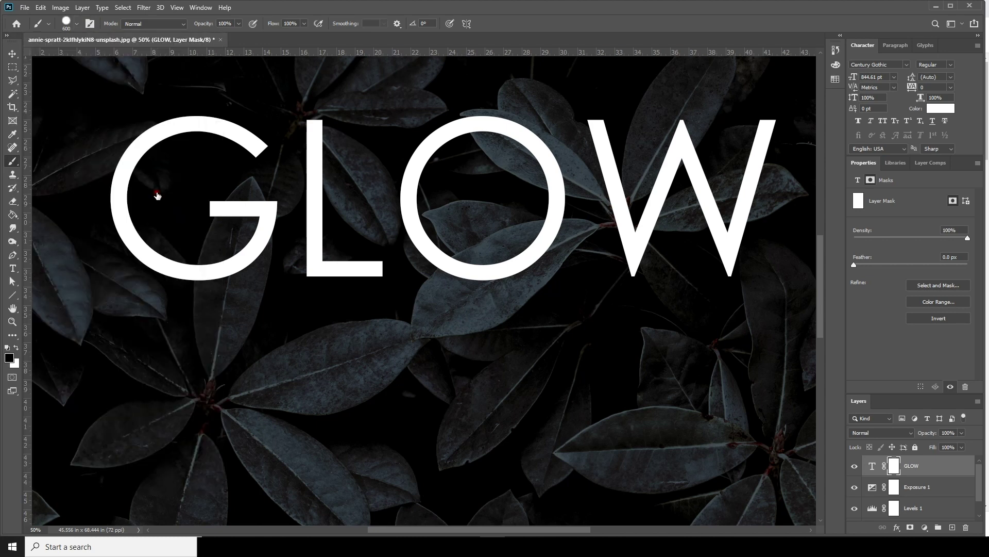
{"action": "left_click", "coordinate": [16, 348]}
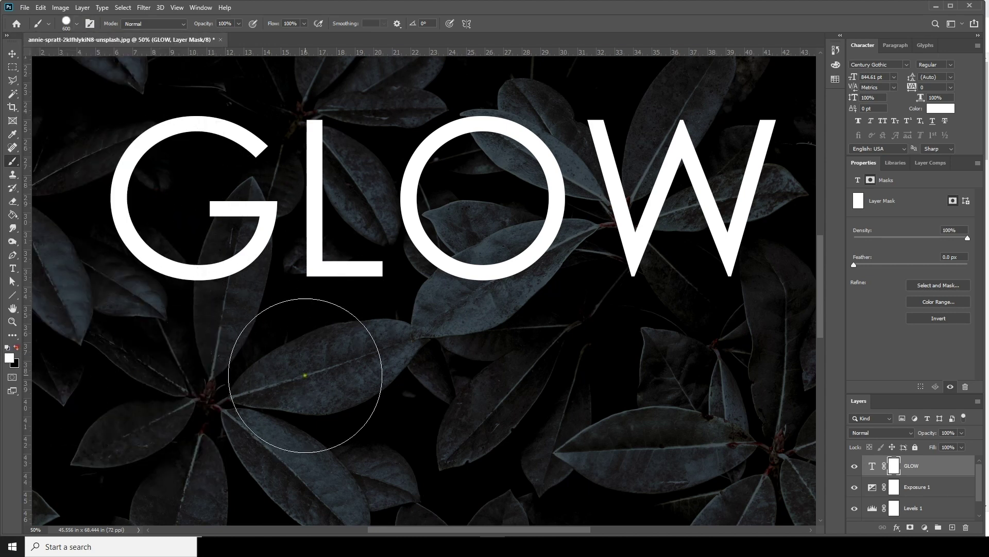
{"action": "left_click", "coordinate": [17, 349]}
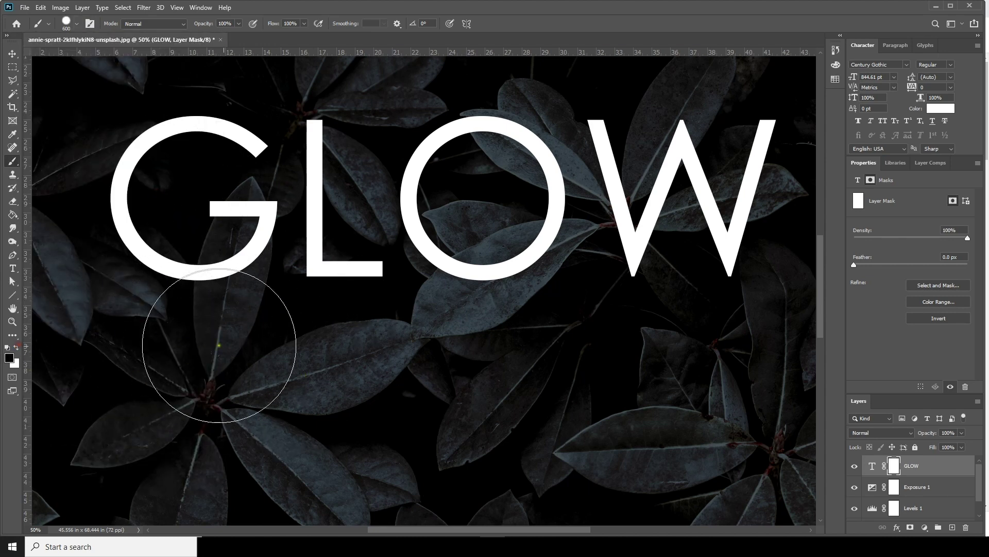
Mask out the parts of the letter G that cover the upright leaf, painting black with a brush reduced to 175 px
{"action": "key", "text": "ctrl+plus"}
{"action": "left_click_drag", "start_coordinate": [178, 320], "coordinate": [583, 448]}
{"action": "key", "text": "bracketleft"}
{"action": "key", "text": "bracketleft"}
{"action": "key", "text": "bracketleft"}
{"action": "key", "text": "bracketleft"}
{"action": "key", "text": "bracketleft"}
{"action": "key", "text": "bracketleft"}
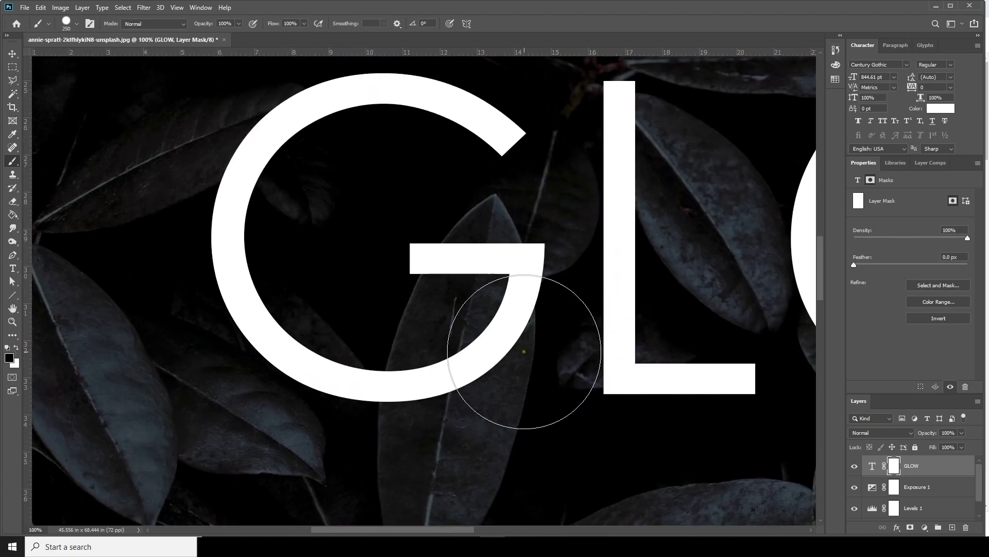
{"action": "left_click", "coordinate": [471, 277]}
{"action": "mouse_move", "coordinate": [470, 277]}
{"action": "left_mouse_down"}
{"action": "mouse_move", "coordinate": [480, 266]}
{"action": "mouse_move", "coordinate": [449, 364]}
{"action": "mouse_move", "coordinate": [419, 383]}
{"action": "mouse_move", "coordinate": [422, 398]}
{"action": "mouse_move", "coordinate": [432, 376]}
{"action": "mouse_move", "coordinate": [417, 425]}
{"action": "mouse_move", "coordinate": [494, 308]}
{"action": "mouse_move", "coordinate": [487, 272]}
{"action": "mouse_move", "coordinate": [468, 455]}
{"action": "mouse_move", "coordinate": [453, 349]}
{"action": "mouse_move", "coordinate": [471, 276]}
{"action": "mouse_move", "coordinate": [446, 324]}
{"action": "mouse_move", "coordinate": [494, 415]}
{"action": "left_mouse_up"}
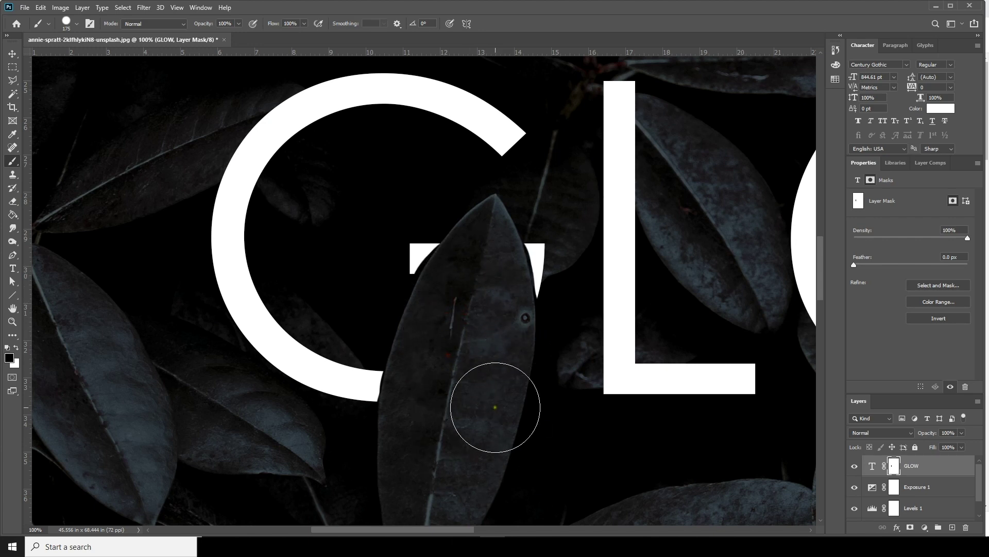
Restore the left piece of the G's crossbar up to the leaf edge, painting white on the mask with a 60 px brush
{"action": "key", "text": "ctrl+plus"}
{"action": "key", "text": "ctrl+plus"}
{"action": "left_click", "coordinate": [16, 347]}
{"action": "key", "text": "bracketleft"}
{"action": "key", "text": "bracketleft"}
{"action": "key", "text": "bracketleft"}
{"action": "key", "text": "bracketleft"}
{"action": "key", "text": "bracketleft"}
{"action": "key", "text": "bracketleft"}
{"action": "key", "text": "bracketleft"}
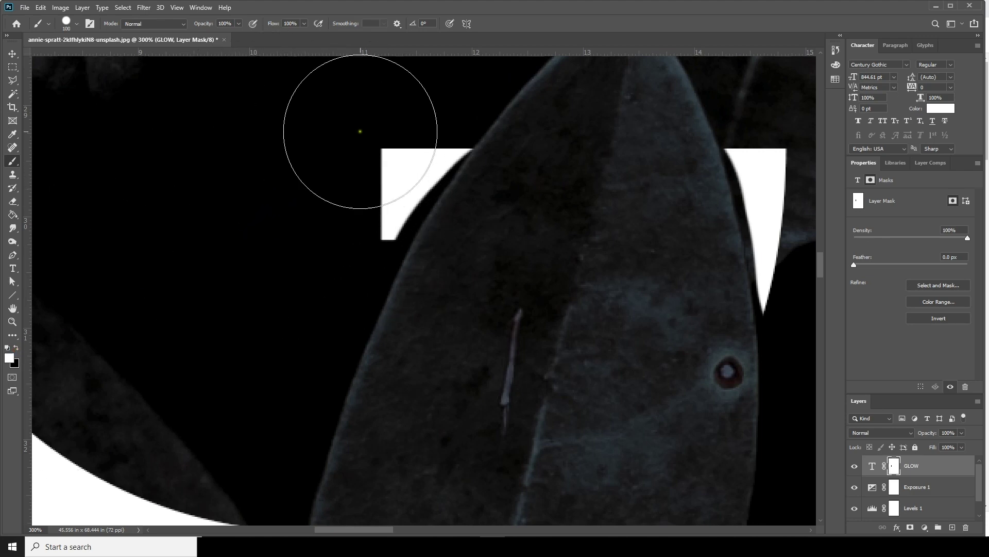
{"action": "mouse_move", "coordinate": [430, 129]}
{"action": "left_mouse_down"}
{"action": "mouse_move", "coordinate": [420, 129]}
{"action": "mouse_move", "coordinate": [430, 126]}
{"action": "mouse_move", "coordinate": [364, 221]}
{"action": "mouse_move", "coordinate": [452, 102]}
{"action": "left_mouse_up"}
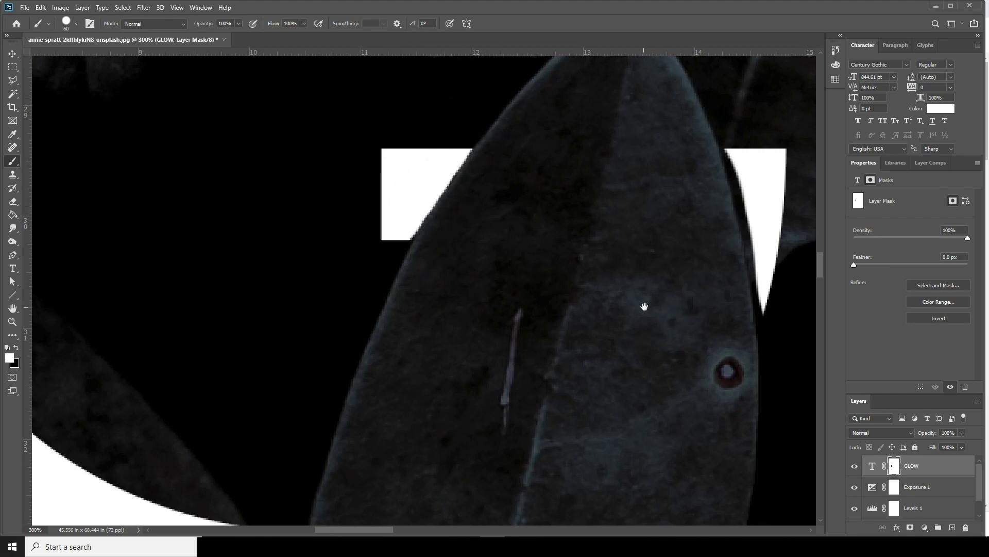
Restore the right piece of the G up to the leaf edge with a 30 px white brush on the mask
{"action": "left_click_drag", "start_coordinate": [645, 308], "coordinate": [369, 318]}
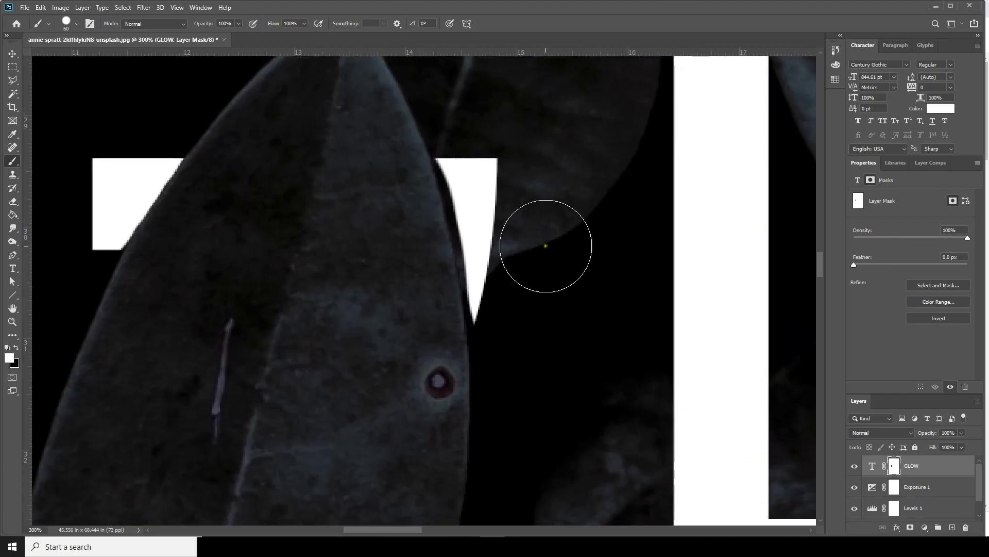
{"action": "key", "text": "bracketleft"}
{"action": "key", "text": "bracketleft"}
{"action": "key", "text": "bracketleft"}
{"action": "mouse_move", "coordinate": [459, 168]}
{"action": "left_mouse_down"}
{"action": "mouse_move", "coordinate": [478, 232]}
{"action": "mouse_move", "coordinate": [490, 361]}
{"action": "left_mouse_up"}
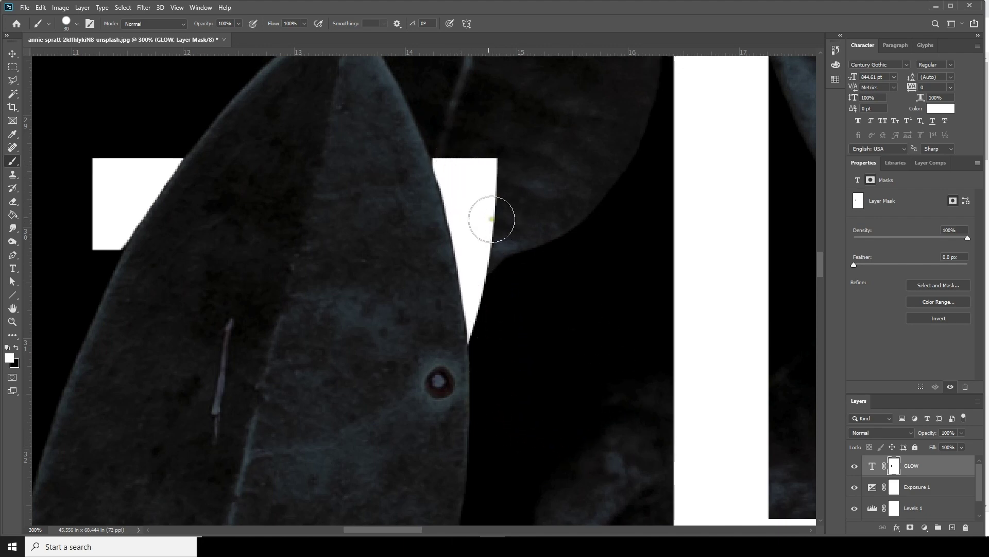
Restore the end of the G's lower curve so it meets the leaf's left edge cleanly
{"action": "left_click_drag", "start_coordinate": [408, 405], "coordinate": [525, 62]}
{"action": "left_click_drag", "start_coordinate": [426, 294], "coordinate": [653, 331]}
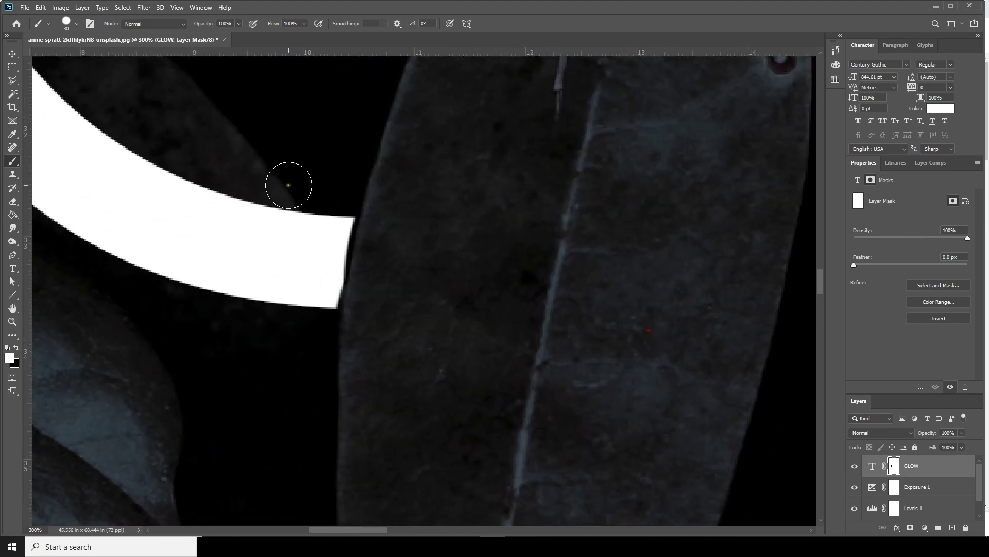
{"action": "mouse_move", "coordinate": [331, 208]}
{"action": "left_mouse_down"}
{"action": "mouse_move", "coordinate": [318, 304]}
{"action": "mouse_move", "coordinate": [336, 216]}
{"action": "left_mouse_up"}
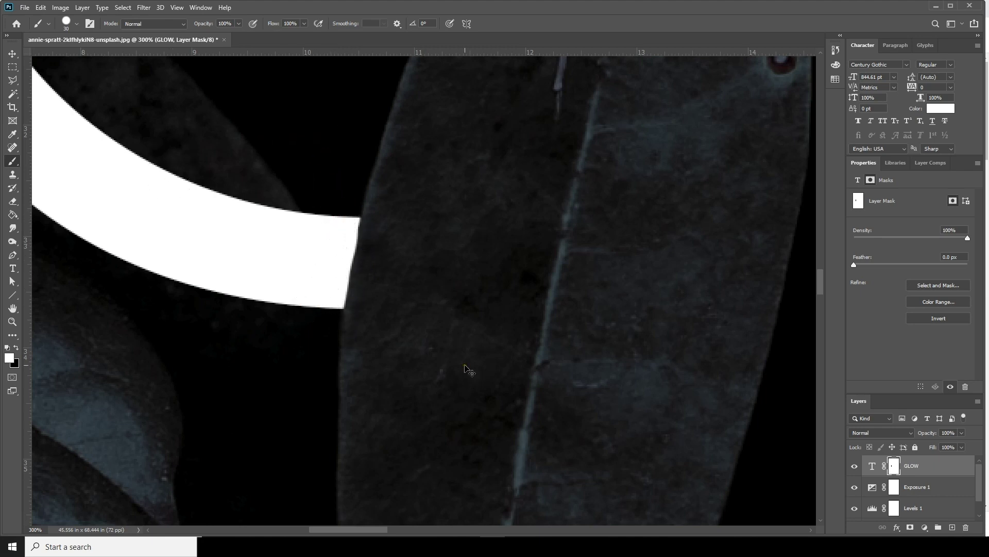
Mask out the upper part of the L's stem that covers the leaf, painting black with a brush enlarged to 60 px
{"action": "key", "text": "ctrl+minus"}
{"action": "key", "text": "ctrl+minus"}
{"action": "key", "text": "ctrl+minus"}
{"action": "key", "text": "ctrl+minus"}
{"action": "key", "text": "ctrl+minus"}
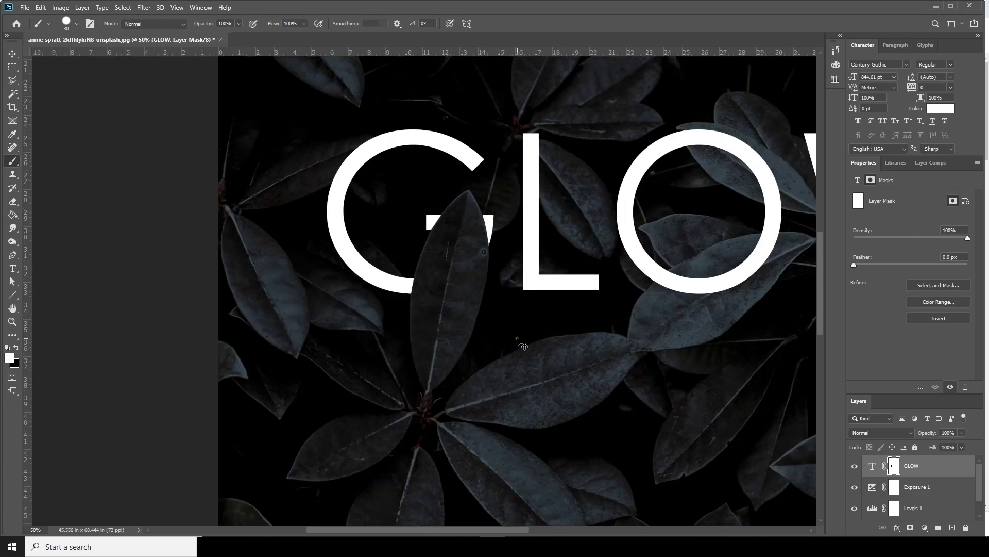
{"action": "key", "text": "ctrl+plus"}
{"action": "key", "text": "ctrl+plus"}
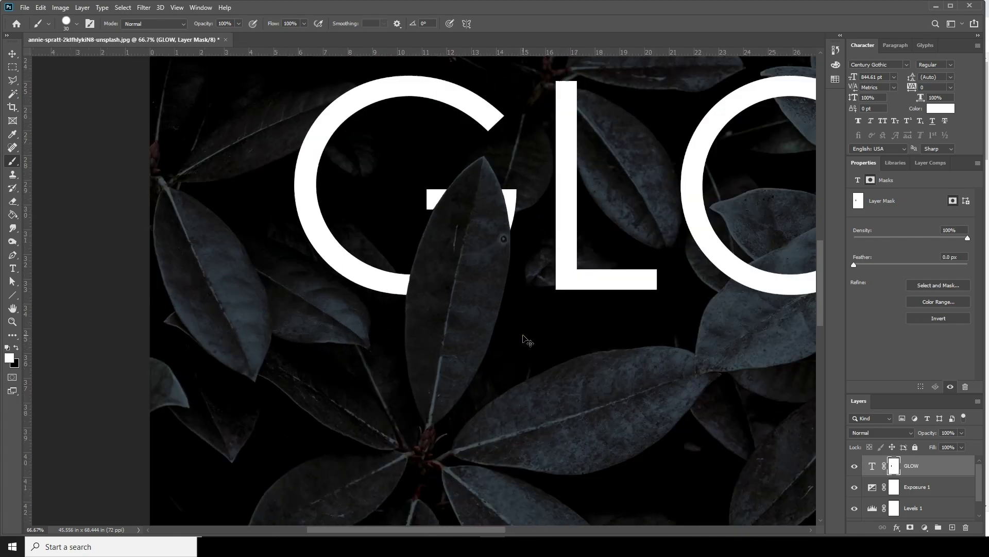
{"action": "left_click_drag", "start_coordinate": [578, 249], "coordinate": [328, 304]}
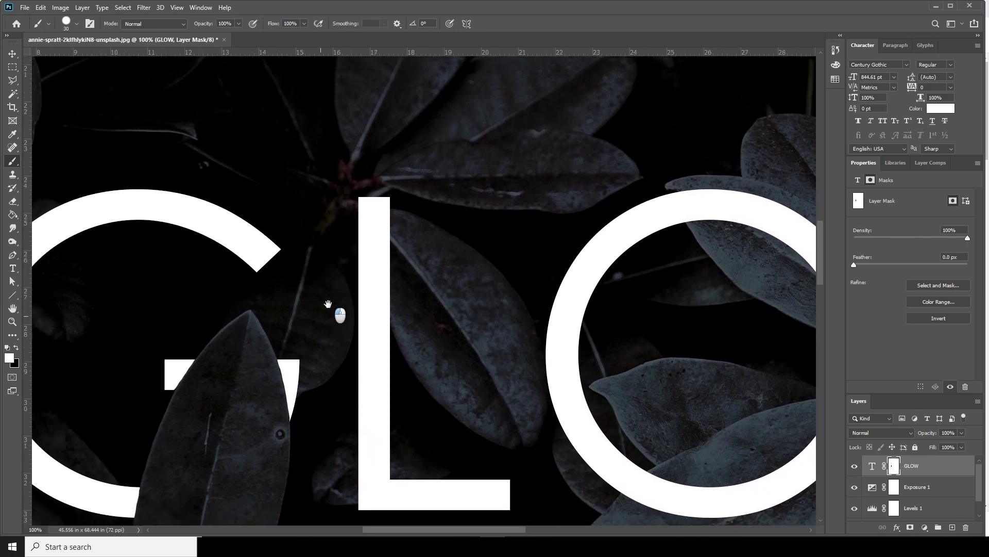
{"action": "key", "text": "ctrl+plus"}
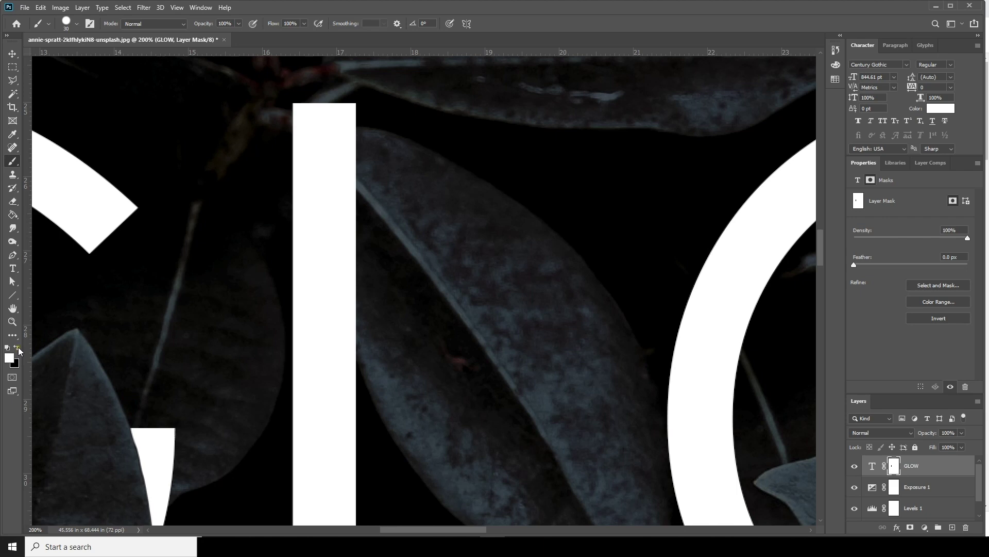
{"action": "mouse_move", "coordinate": [394, 342]}
{"action": "left_mouse_down"}
{"action": "mouse_move", "coordinate": [329, 241]}
{"action": "mouse_move", "coordinate": [351, 246]}
{"action": "left_mouse_up"}
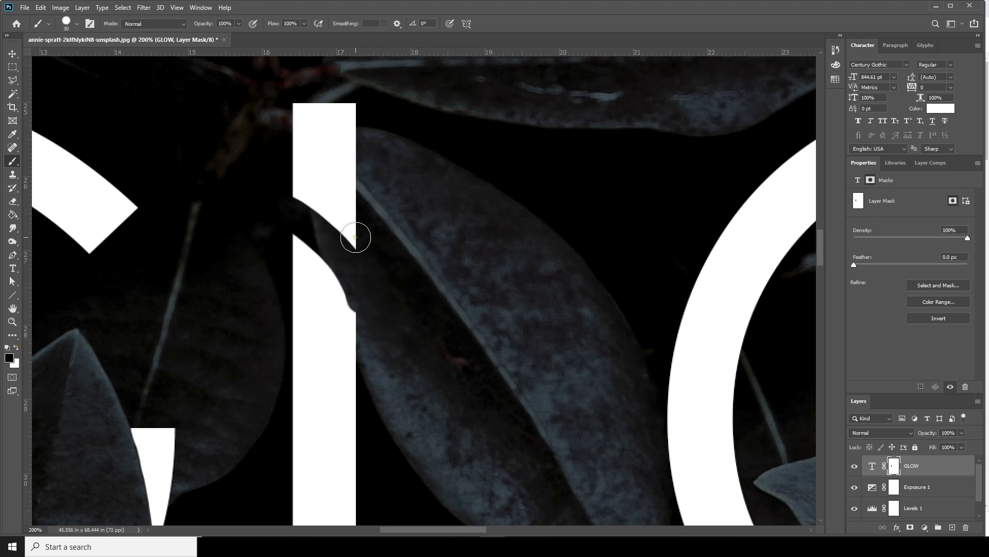
{"action": "key", "text": "bracketright"}
{"action": "key", "text": "bracketright"}
{"action": "key", "text": "bracketright"}
{"action": "mouse_move", "coordinate": [354, 227]}
{"action": "left_mouse_down"}
{"action": "mouse_move", "coordinate": [302, 172]}
{"action": "mouse_move", "coordinate": [302, 154]}
{"action": "mouse_move", "coordinate": [384, 198]}
{"action": "mouse_move", "coordinate": [287, 144]}
{"action": "mouse_move", "coordinate": [380, 155]}
{"action": "mouse_move", "coordinate": [378, 163]}
{"action": "left_mouse_up"}
{"action": "mouse_move", "coordinate": [400, 337]}
{"action": "left_mouse_down"}
{"action": "mouse_move", "coordinate": [341, 240]}
{"action": "mouse_move", "coordinate": [409, 380]}
{"action": "mouse_move", "coordinate": [389, 344]}
{"action": "mouse_move", "coordinate": [372, 341]}
{"action": "mouse_move", "coordinate": [374, 349]}
{"action": "mouse_move", "coordinate": [350, 239]}
{"action": "left_mouse_up"}
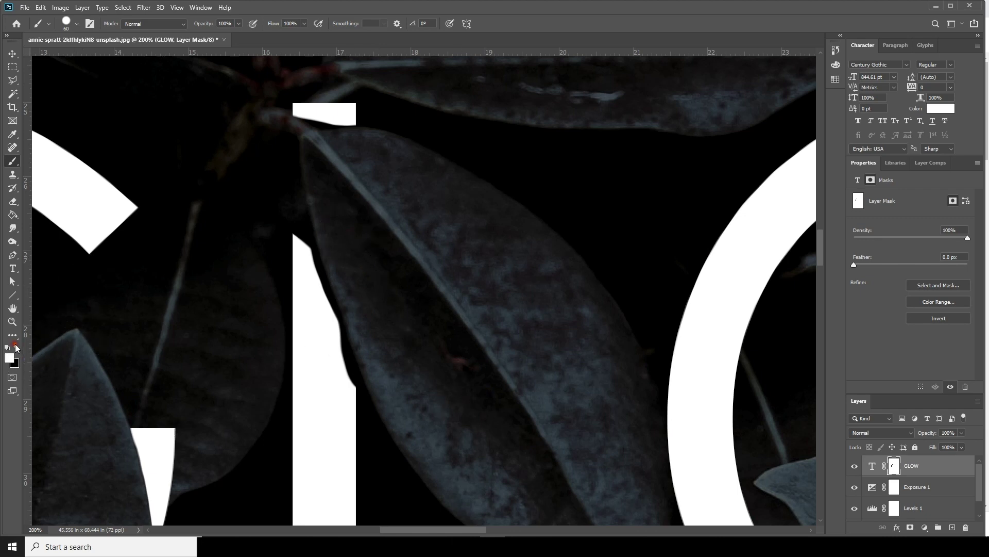
Restore the middle of the L's stem up to the leaf's left edge, painting white on the mask with a 70 px brush
{"action": "key", "text": "bracketright"}
{"action": "key", "text": "bracketright"}
{"action": "key", "text": "bracketright"}
{"action": "key", "text": "bracketright"}
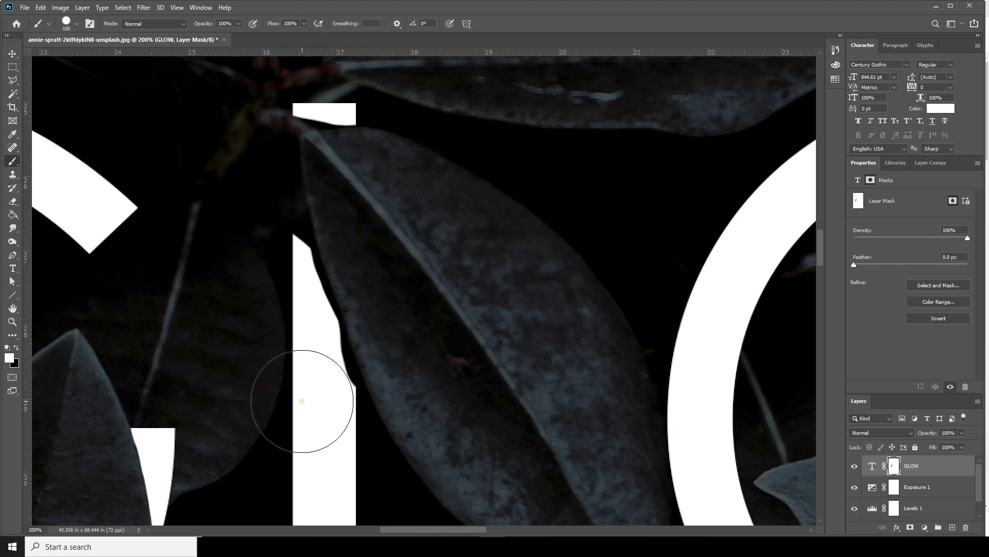
{"action": "key", "text": "ctrl+equal"}
{"action": "left_click_drag", "start_coordinate": [171, 397], "coordinate": [404, 227]}
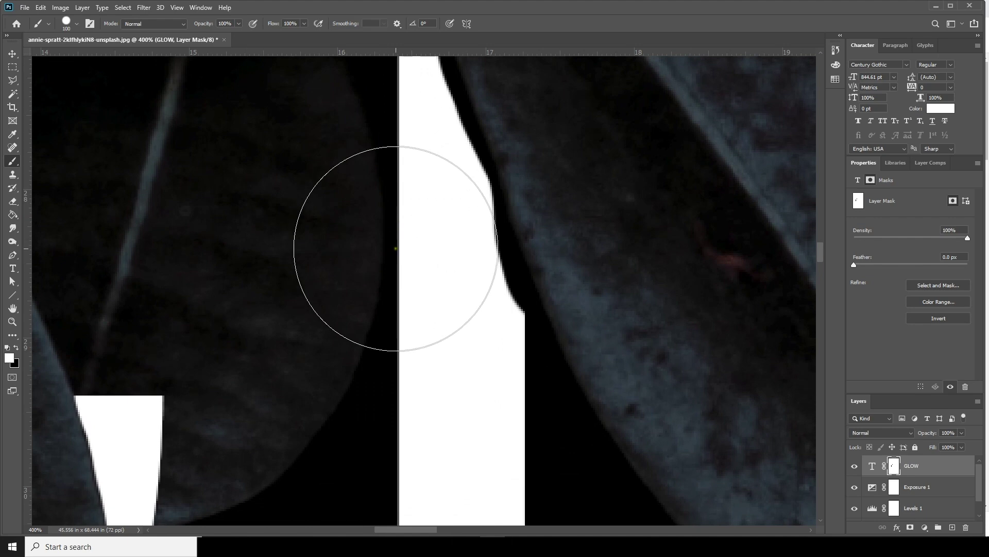
{"action": "key", "text": "ctrl+minus"}
{"action": "key", "text": "bracketleft"}
{"action": "key", "text": "bracketleft"}
{"action": "key", "text": "bracketleft"}
{"action": "mouse_move", "coordinate": [455, 309]}
{"action": "left_mouse_down"}
{"action": "mouse_move", "coordinate": [384, 110]}
{"action": "mouse_move", "coordinate": [457, 312]}
{"action": "mouse_move", "coordinate": [433, 329]}
{"action": "left_mouse_up"}
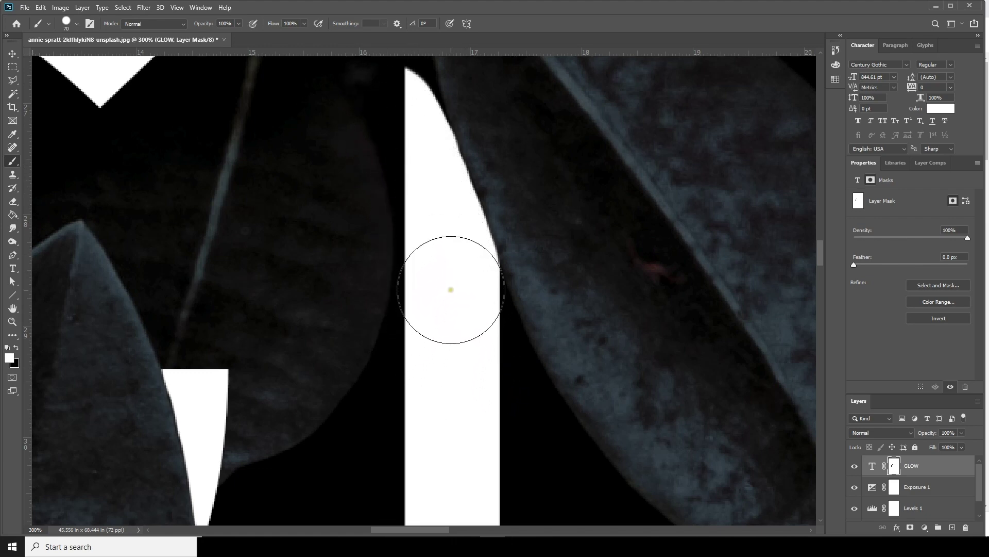
Restore the narrow upper section of the L's stem along the leaf's left edge, reducing the white brush to 25 px
{"action": "left_click_drag", "start_coordinate": [418, 199], "coordinate": [448, 336]}
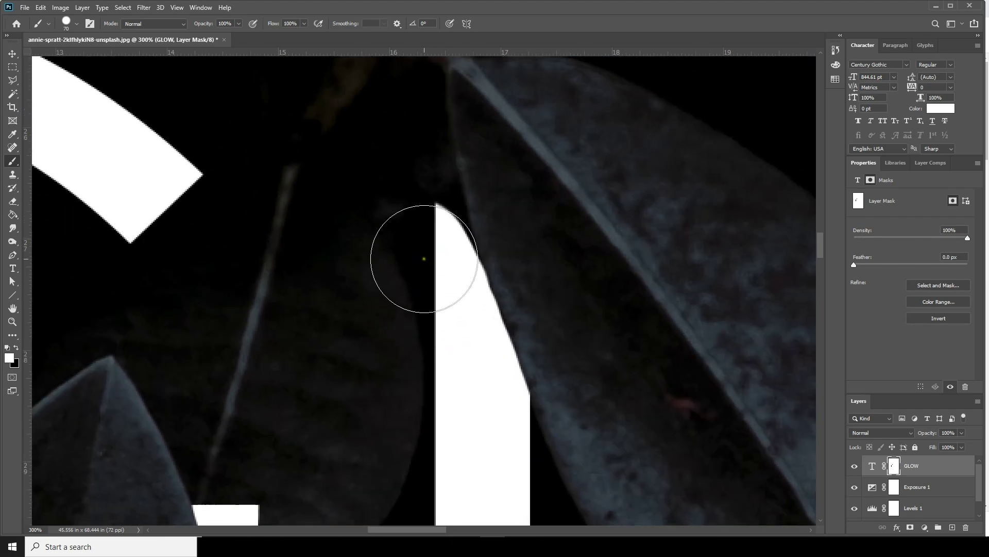
{"action": "left_click_drag", "start_coordinate": [406, 191], "coordinate": [394, 149]}
{"action": "left_click_drag", "start_coordinate": [402, 207], "coordinate": [421, 310]}
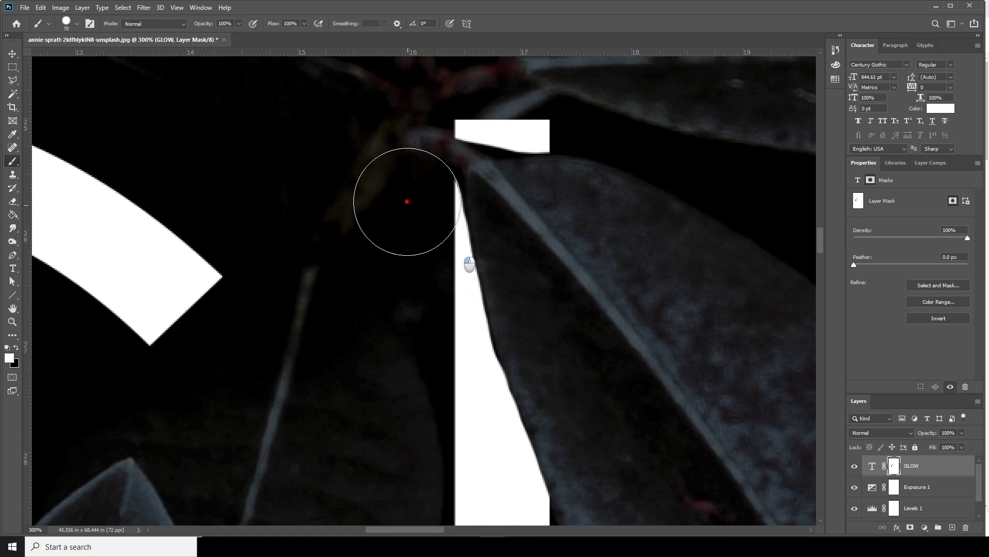
{"action": "key", "text": "ctrl+plus"}
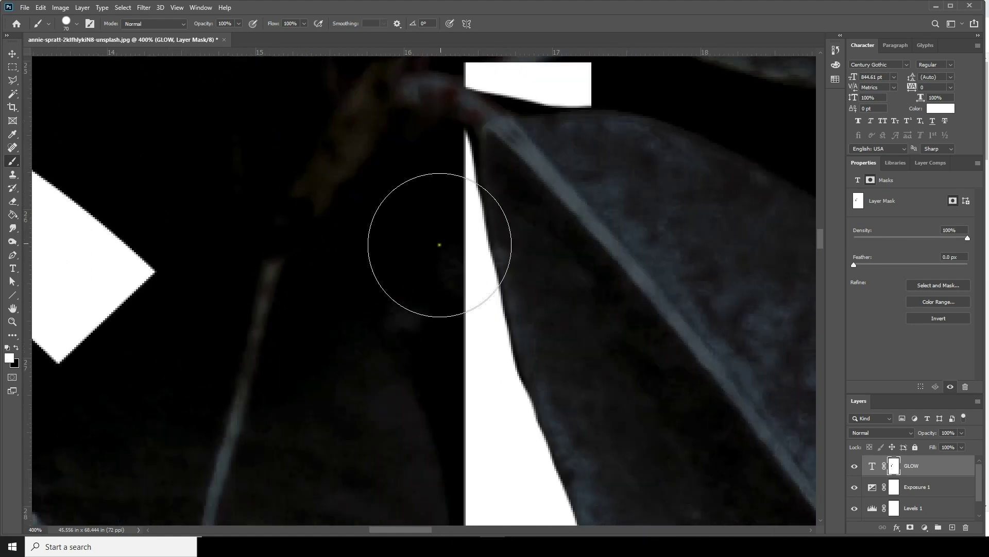
{"action": "left_click_drag", "start_coordinate": [402, 223], "coordinate": [435, 361]}
{"action": "key", "text": "bracketleft"}
{"action": "key", "text": "bracketleft"}
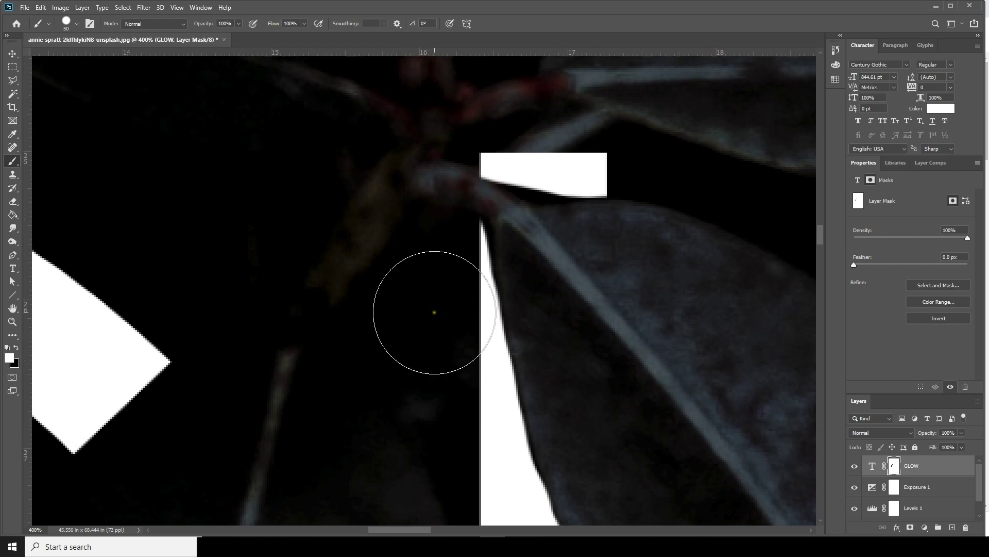
{"action": "mouse_move", "coordinate": [464, 238]}
{"action": "left_mouse_down"}
{"action": "mouse_move", "coordinate": [459, 231]}
{"action": "mouse_move", "coordinate": [469, 308]}
{"action": "left_mouse_up"}
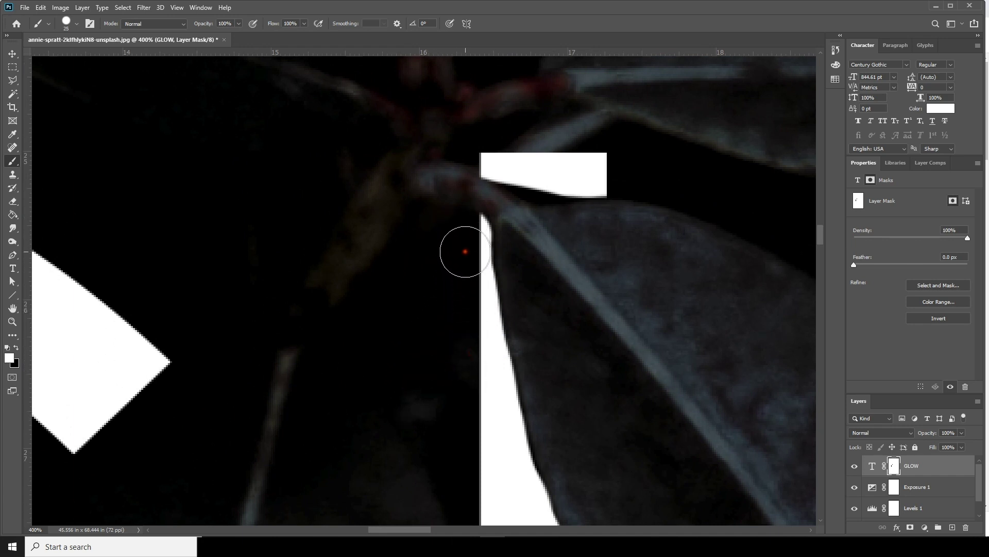
Extend the lower edge of the L's top piece with a 10 px white brush and mask its upper-left part over the stalks with 25 px black
{"action": "key", "text": "bracketleft"}
{"action": "left_click_drag", "start_coordinate": [576, 190], "coordinate": [538, 179]}
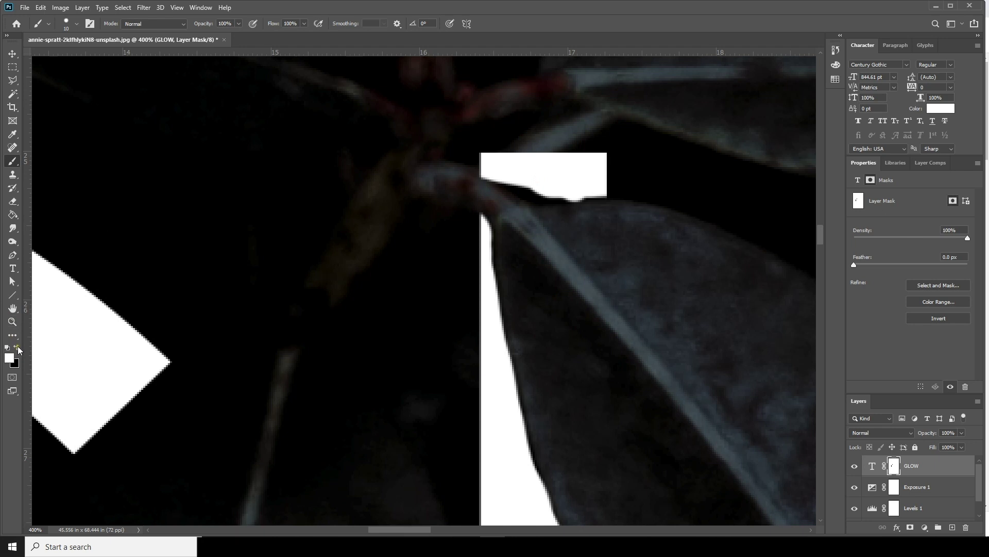
{"action": "key", "text": "bracketright"}
{"action": "mouse_move", "coordinate": [469, 179]}
{"action": "left_mouse_down"}
{"action": "mouse_move", "coordinate": [487, 138]}
{"action": "mouse_move", "coordinate": [487, 154]}
{"action": "mouse_move", "coordinate": [515, 133]}
{"action": "mouse_move", "coordinate": [617, 133]}
{"action": "mouse_move", "coordinate": [515, 143]}
{"action": "mouse_move", "coordinate": [504, 171]}
{"action": "mouse_move", "coordinate": [526, 139]}
{"action": "mouse_move", "coordinate": [523, 161]}
{"action": "mouse_move", "coordinate": [533, 124]}
{"action": "mouse_move", "coordinate": [531, 148]}
{"action": "mouse_move", "coordinate": [548, 130]}
{"action": "left_mouse_up"}
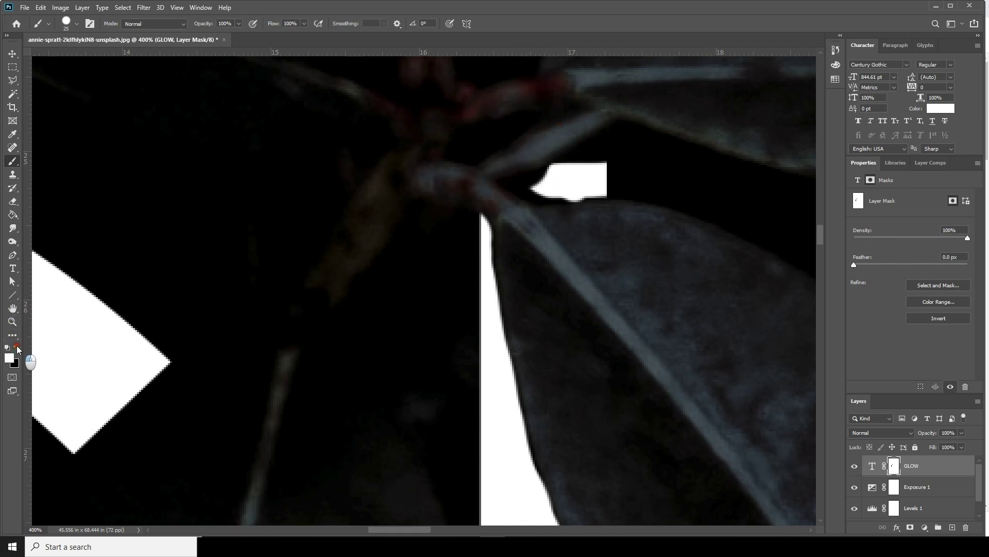
Restore the L's top piece between the stalk and the leaf edge with a 4 px white brush
{"action": "key", "text": "bracketleft"}
{"action": "mouse_move", "coordinate": [547, 178]}
{"action": "left_mouse_down"}
{"action": "mouse_move", "coordinate": [504, 181]}
{"action": "mouse_move", "coordinate": [591, 157]}
{"action": "mouse_move", "coordinate": [561, 162]}
{"action": "mouse_move", "coordinate": [589, 145]}
{"action": "mouse_move", "coordinate": [583, 155]}
{"action": "mouse_move", "coordinate": [607, 159]}
{"action": "mouse_move", "coordinate": [588, 169]}
{"action": "mouse_move", "coordinate": [608, 190]}
{"action": "mouse_move", "coordinate": [562, 200]}
{"action": "left_mouse_up"}
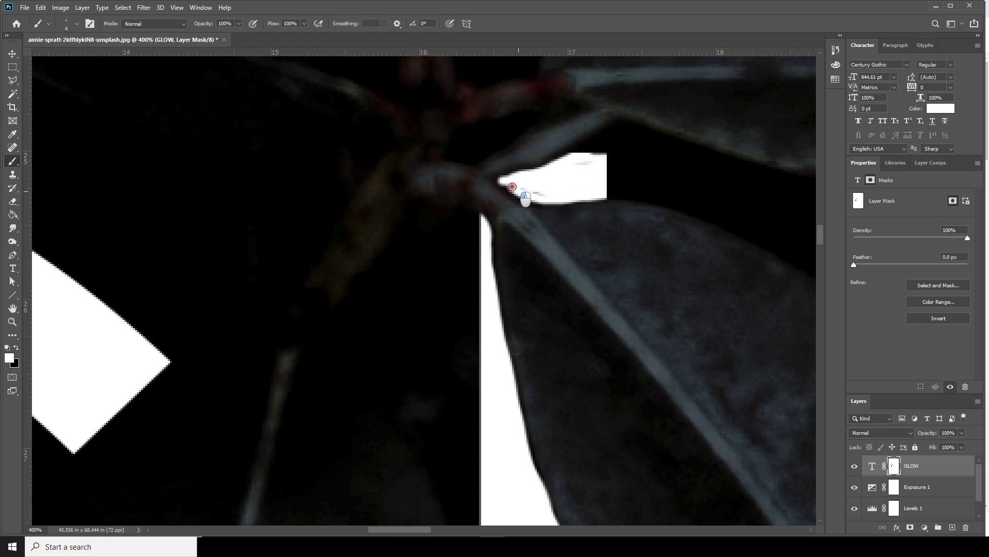
{"action": "left_click_drag", "start_coordinate": [502, 180], "coordinate": [549, 192]}
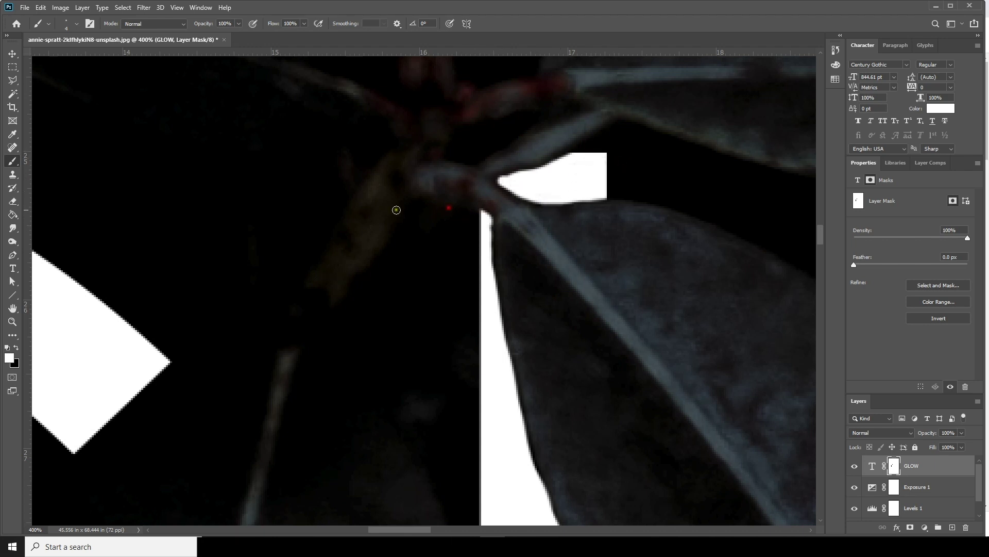
Mask out the O's lower curve where it covers the large leaf, painting black with a 150 px brush
{"action": "scroll", "coordinate": [610, 452], "scroll_direction": "down", "scroll_amount": 7}
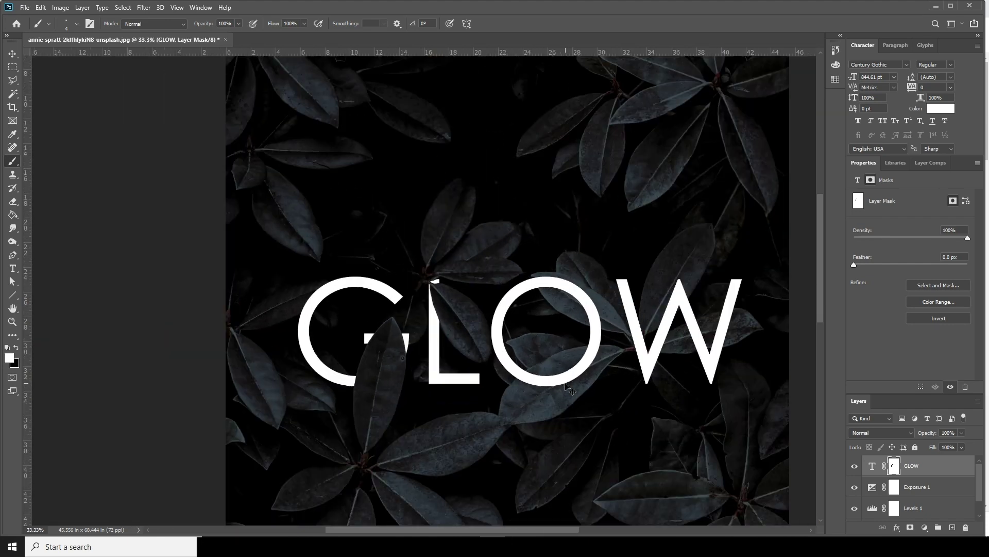
{"action": "scroll", "coordinate": [570, 389], "scroll_direction": "up", "scroll_amount": 3}
{"action": "left_click_drag", "start_coordinate": [672, 436], "coordinate": [351, 277]}
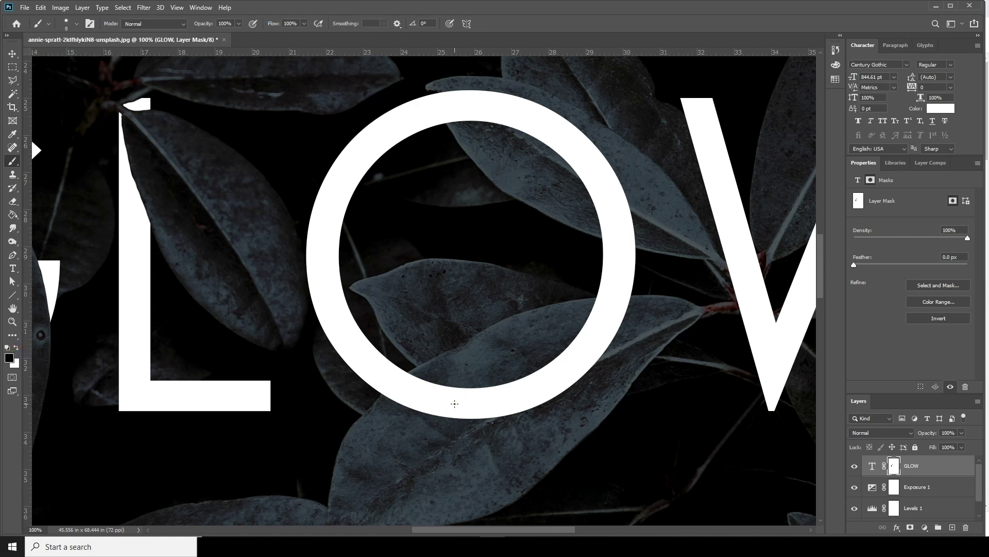
{"action": "key", "text": "bracketright"}
{"action": "key", "text": "bracketright"}
{"action": "key", "text": "bracketright"}
{"action": "key", "text": "bracketright"}
{"action": "key", "text": "bracketright"}
{"action": "mouse_move", "coordinate": [413, 402]}
{"action": "left_mouse_down"}
{"action": "mouse_move", "coordinate": [532, 384]}
{"action": "mouse_move", "coordinate": [625, 333]}
{"action": "left_mouse_up"}
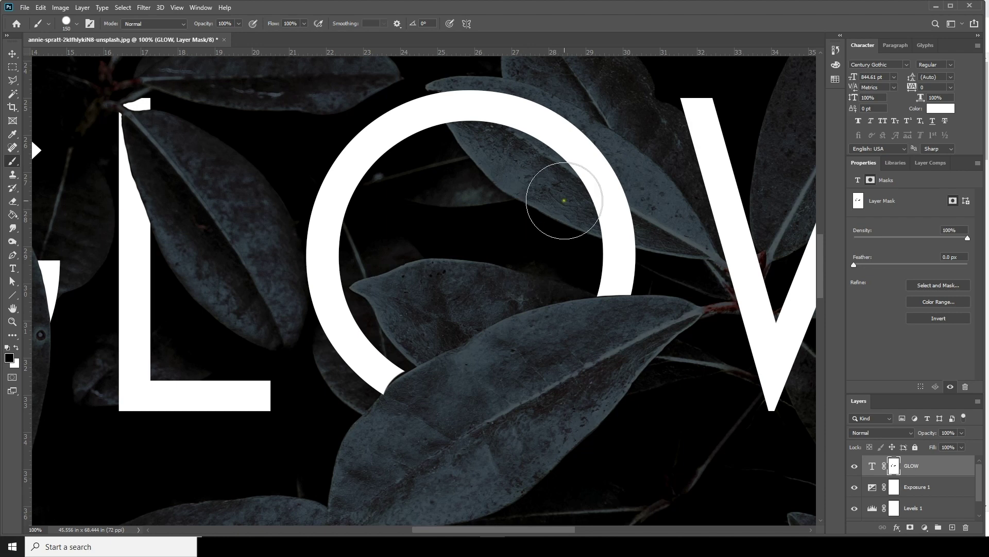
Mask out the O's upper-right curve over the upper leaf with the 150 px black brush
{"action": "left_click", "coordinate": [630, 205]}
{"action": "mouse_move", "coordinate": [630, 205]}
{"action": "left_mouse_down"}
{"action": "mouse_move", "coordinate": [500, 113]}
{"action": "mouse_move", "coordinate": [467, 105]}
{"action": "mouse_move", "coordinate": [619, 181]}
{"action": "mouse_move", "coordinate": [634, 195]}
{"action": "mouse_move", "coordinate": [601, 194]}
{"action": "mouse_move", "coordinate": [630, 204]}
{"action": "left_mouse_up"}
{"action": "left_click", "coordinate": [408, 416]}
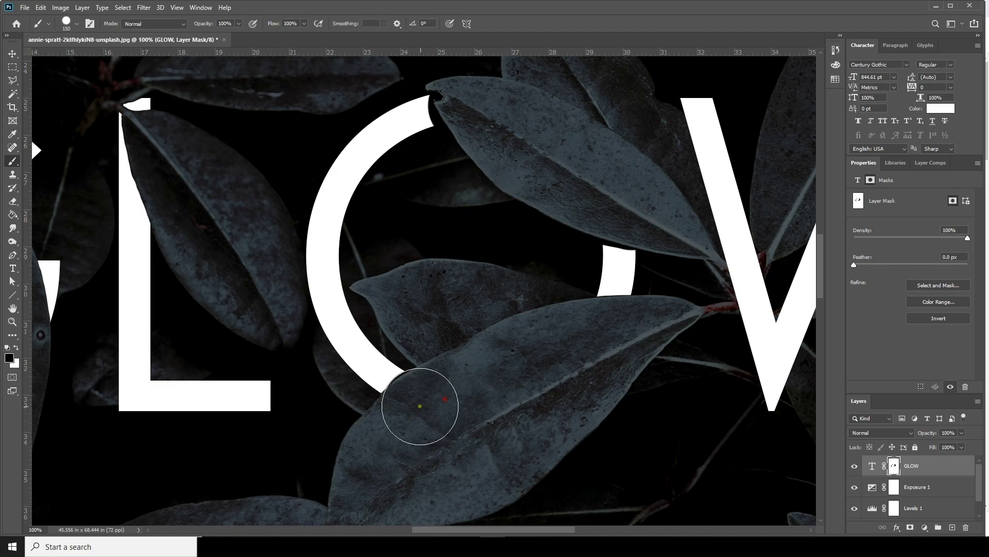
Restore the end of the O's upper curve up to the leaf edge, painting white on the mask with a 35 px brush
{"action": "left_click", "coordinate": [17, 349]}
{"action": "key", "text": "bracketright"}
{"action": "key", "text": "bracketright"}
{"action": "key", "text": "bracketright"}
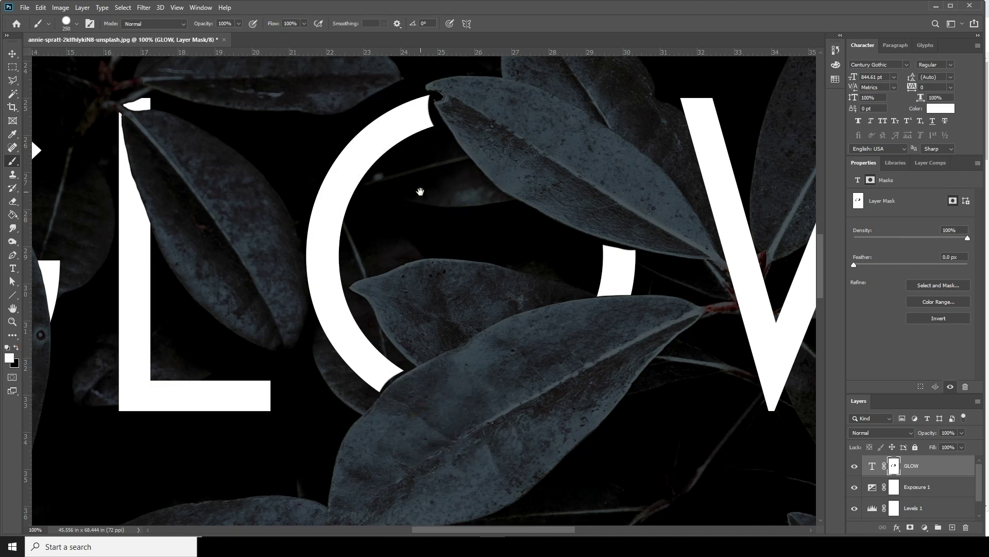
{"action": "scroll", "coordinate": [393, 157], "scroll_direction": "up", "scroll_amount": 2}
{"action": "key", "text": "bracketleft"}
{"action": "key", "text": "bracketleft"}
{"action": "key", "text": "bracketleft"}
{"action": "key", "text": "bracketleft"}
{"action": "key", "text": "bracketleft"}
{"action": "key", "text": "bracketleft"}
{"action": "key", "text": "bracketleft"}
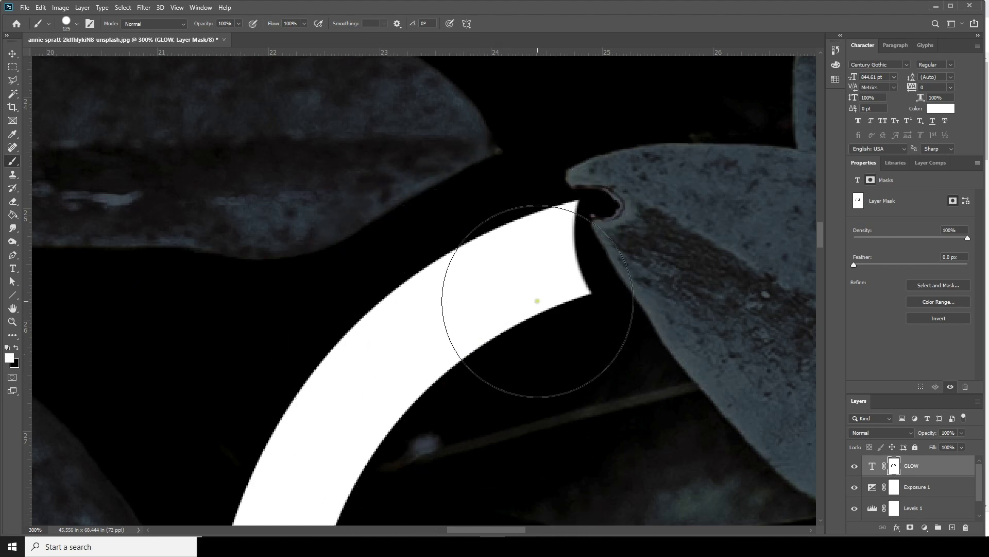
{"action": "key", "text": "bracketleft"}
{"action": "key", "text": "bracketleft"}
{"action": "key", "text": "bracketleft"}
{"action": "key", "text": "bracketleft"}
{"action": "key", "text": "bracketleft"}
{"action": "key", "text": "bracketleft"}
{"action": "mouse_move", "coordinate": [592, 276]}
{"action": "left_mouse_down"}
{"action": "mouse_move", "coordinate": [571, 246]}
{"action": "mouse_move", "coordinate": [600, 296]}
{"action": "left_mouse_up"}
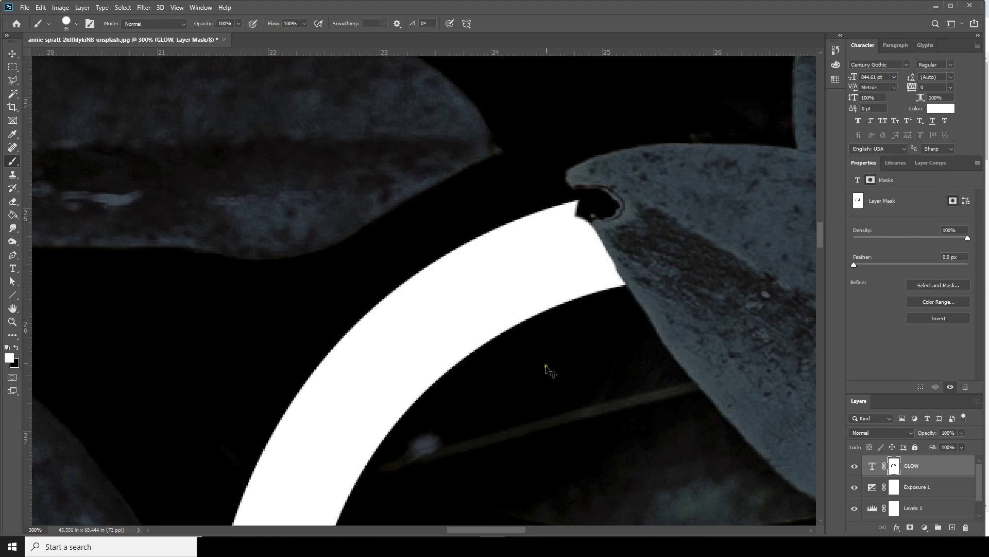
Restore the O inside the notch at the upper leaf's tip with a 9 px white brush
{"action": "key", "text": "ctrl+plus"}
{"action": "key", "text": "ctrl+plus"}
{"action": "mouse_move", "coordinate": [610, 223]}
{"action": "left_mouse_down"}
{"action": "mouse_move", "coordinate": [498, 380]}
{"action": "mouse_move", "coordinate": [482, 386]}
{"action": "left_mouse_up"}
{"action": "key", "text": "bracketleft"}
{"action": "key", "text": "bracketleft"}
{"action": "key", "text": "bracketleft"}
{"action": "mouse_move", "coordinate": [567, 335]}
{"action": "left_mouse_down"}
{"action": "mouse_move", "coordinate": [615, 310]}
{"action": "mouse_move", "coordinate": [594, 292]}
{"action": "mouse_move", "coordinate": [557, 295]}
{"action": "mouse_move", "coordinate": [556, 310]}
{"action": "mouse_move", "coordinate": [593, 302]}
{"action": "mouse_move", "coordinate": [549, 325]}
{"action": "mouse_move", "coordinate": [595, 307]}
{"action": "mouse_move", "coordinate": [531, 382]}
{"action": "left_mouse_up"}
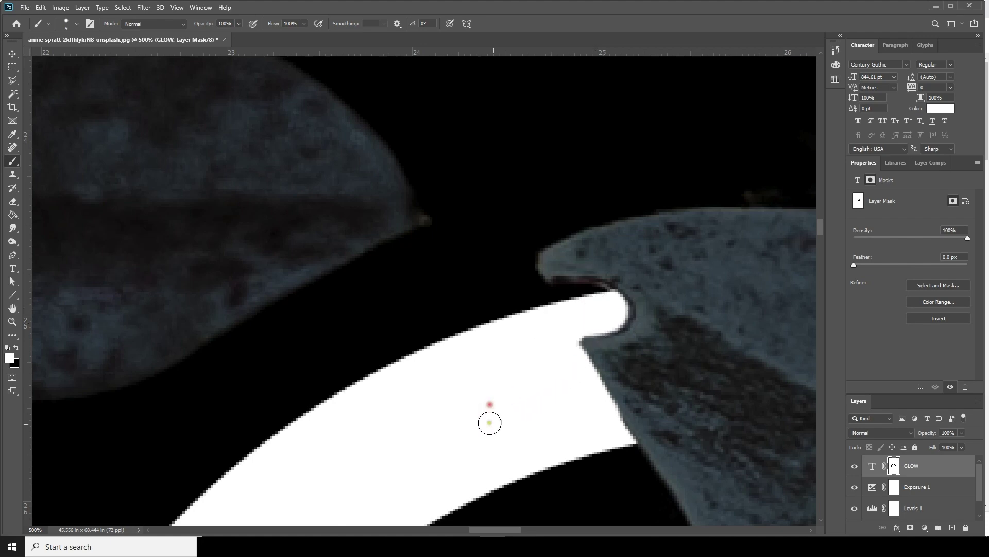
Restore the top of the O's right piece up to the upper leaf's lower edge with the 9 px white brush
{"action": "mouse_move", "coordinate": [645, 468]}
{"action": "left_mouse_down"}
{"action": "mouse_move", "coordinate": [401, 268]}
{"action": "mouse_move", "coordinate": [426, 234]}
{"action": "left_mouse_up"}
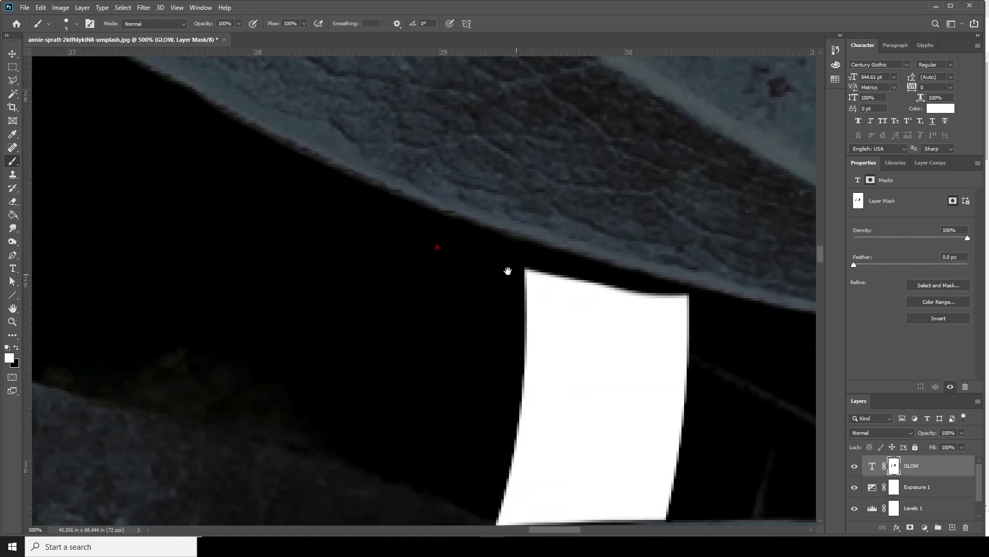
{"action": "key", "text": "ctrl+plus"}
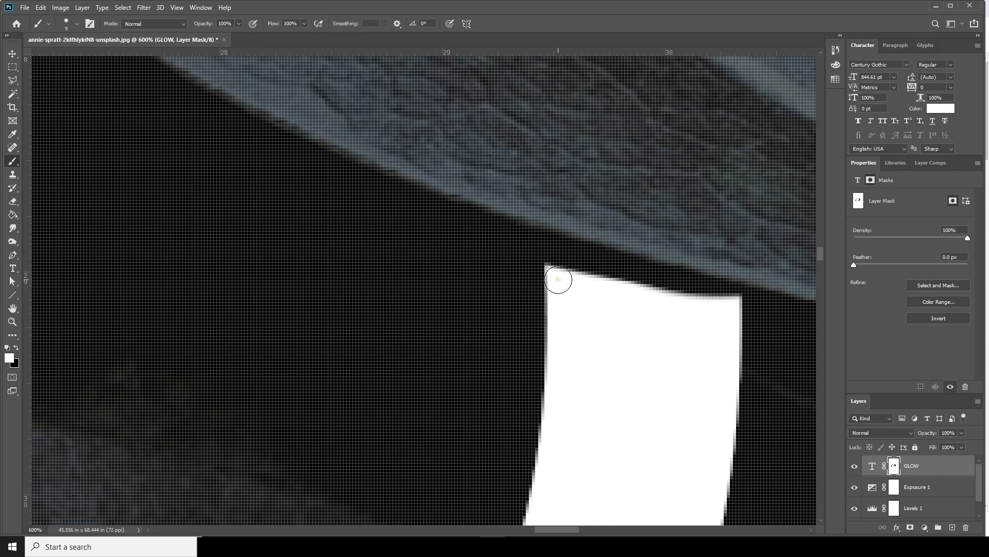
{"action": "key", "text": "ctrl+minus"}
{"action": "mouse_move", "coordinate": [529, 251]}
{"action": "left_mouse_down"}
{"action": "mouse_move", "coordinate": [716, 301]}
{"action": "mouse_move", "coordinate": [530, 276]}
{"action": "left_mouse_up"}
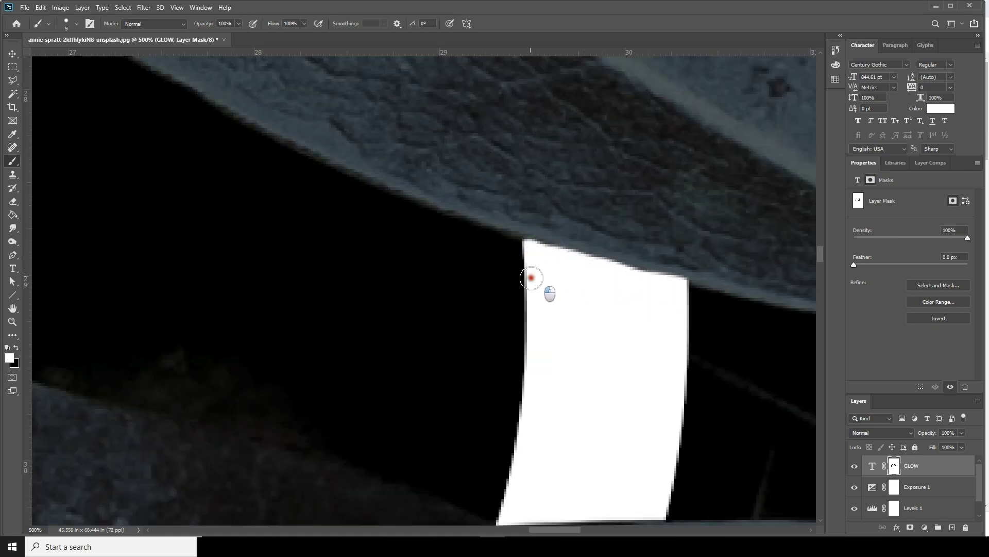
Restore the O's lower-left end so it meets the large leaf's edge cleanly
{"action": "mouse_move", "coordinate": [529, 372]}
{"action": "left_mouse_down"}
{"action": "mouse_move", "coordinate": [515, 442]}
{"action": "mouse_move", "coordinate": [527, 230]}
{"action": "mouse_move", "coordinate": [523, 320]}
{"action": "mouse_move", "coordinate": [513, 311]}
{"action": "mouse_move", "coordinate": [493, 327]}
{"action": "mouse_move", "coordinate": [490, 348]}
{"action": "mouse_move", "coordinate": [483, 202]}
{"action": "mouse_move", "coordinate": [483, 217]}
{"action": "mouse_move", "coordinate": [690, 203]}
{"action": "mouse_move", "coordinate": [660, 306]}
{"action": "mouse_move", "coordinate": [553, 267]}
{"action": "mouse_move", "coordinate": [465, 295]}
{"action": "mouse_move", "coordinate": [481, 274]}
{"action": "mouse_move", "coordinate": [389, 327]}
{"action": "mouse_move", "coordinate": [534, 274]}
{"action": "mouse_move", "coordinate": [279, 331]}
{"action": "mouse_move", "coordinate": [475, 442]}
{"action": "mouse_move", "coordinate": [344, 355]}
{"action": "mouse_move", "coordinate": [433, 276]}
{"action": "mouse_move", "coordinate": [393, 426]}
{"action": "mouse_move", "coordinate": [419, 315]}
{"action": "mouse_move", "coordinate": [361, 401]}
{"action": "left_mouse_up"}
{"action": "mouse_move", "coordinate": [416, 251]}
{"action": "left_mouse_down"}
{"action": "mouse_move", "coordinate": [462, 200]}
{"action": "mouse_move", "coordinate": [553, 147]}
{"action": "left_mouse_up"}
{"action": "scroll", "coordinate": [536, 269], "scroll_direction": "down", "scroll_amount": 7}
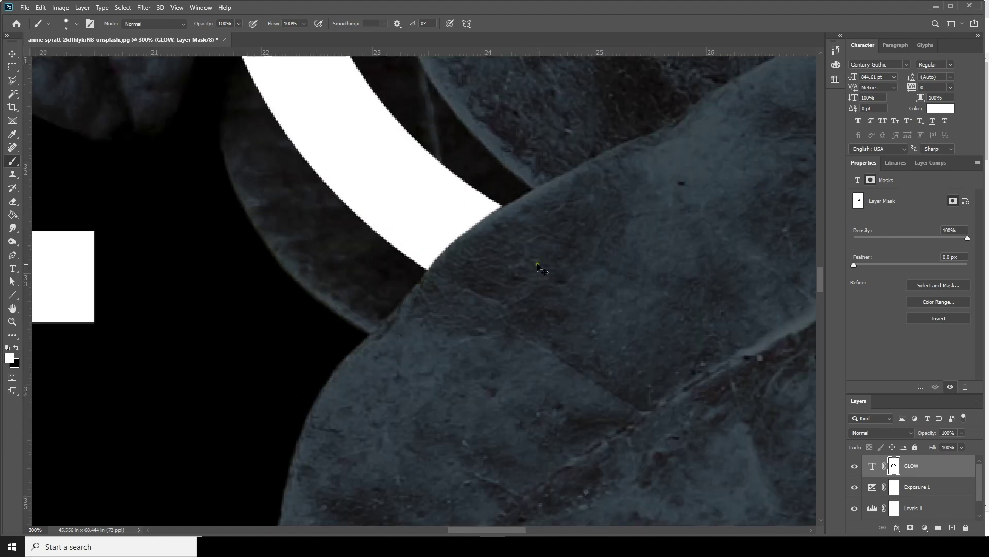
Mask out the part of the W's right stroke that covers the leaf, painting black with a 45 px brush
{"action": "scroll", "coordinate": [530, 269], "scroll_direction": "down", "scroll_amount": 2}
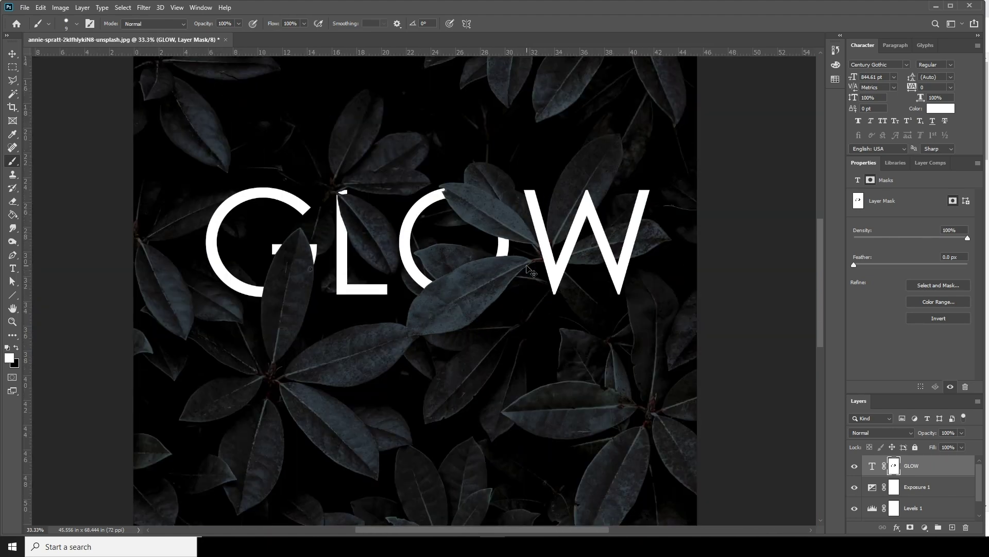
{"action": "scroll", "coordinate": [531, 269], "scroll_direction": "up", "scroll_amount": 2}
{"action": "left_click_drag", "start_coordinate": [575, 261], "coordinate": [475, 310]}
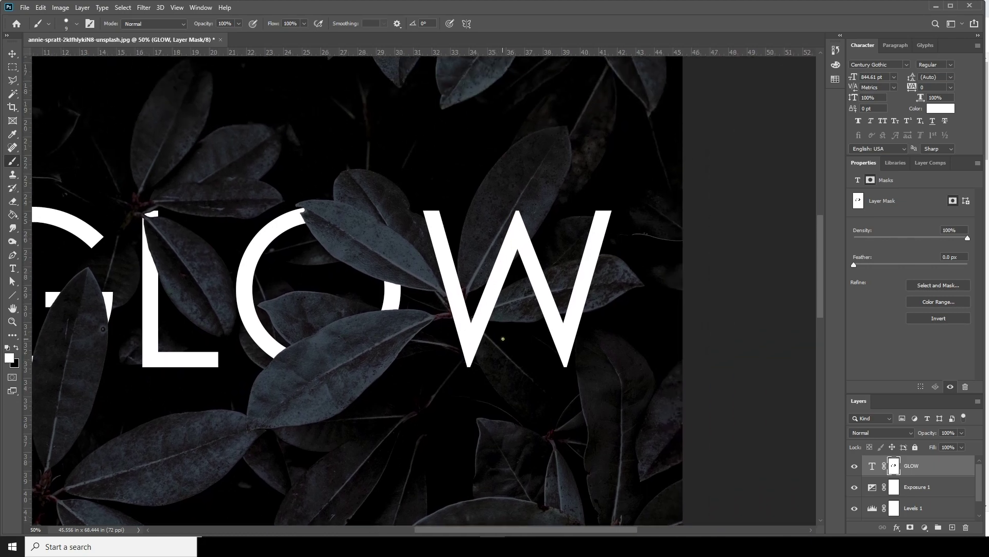
{"action": "key", "text": "ctrl+plus"}
{"action": "scroll", "coordinate": [674, 279], "scroll_direction": "up", "scroll_amount": 3}
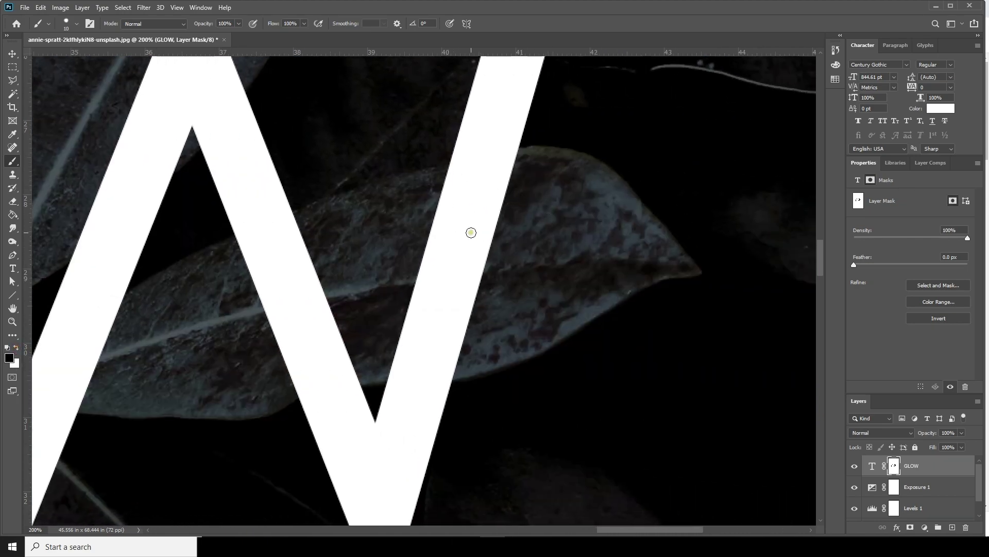
{"action": "mouse_move", "coordinate": [445, 197]}
{"action": "left_mouse_down"}
{"action": "mouse_move", "coordinate": [522, 176]}
{"action": "mouse_move", "coordinate": [418, 249]}
{"action": "mouse_move", "coordinate": [413, 322]}
{"action": "mouse_move", "coordinate": [398, 362]}
{"action": "mouse_move", "coordinate": [462, 353]}
{"action": "mouse_move", "coordinate": [489, 258]}
{"action": "mouse_move", "coordinate": [472, 260]}
{"action": "mouse_move", "coordinate": [456, 335]}
{"action": "mouse_move", "coordinate": [450, 263]}
{"action": "mouse_move", "coordinate": [446, 278]}
{"action": "mouse_move", "coordinate": [477, 176]}
{"action": "mouse_move", "coordinate": [530, 165]}
{"action": "mouse_move", "coordinate": [428, 191]}
{"action": "left_mouse_up"}
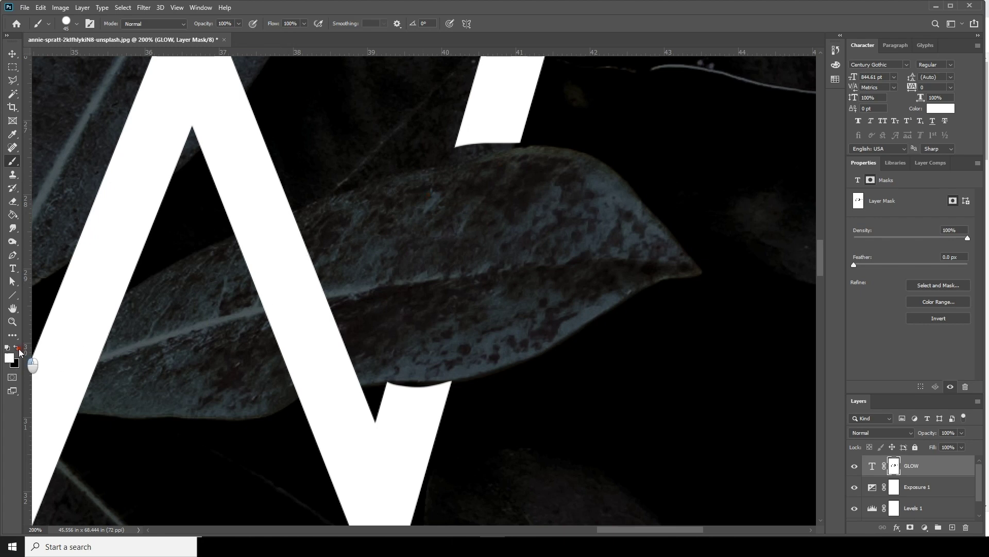
Restore the upper piece of the W's right stroke down to the leaf's top edge with the 45 px white brush
{"action": "mouse_move", "coordinate": [447, 136]}
{"action": "left_mouse_down"}
{"action": "mouse_move", "coordinate": [512, 122]}
{"action": "mouse_move", "coordinate": [386, 151]}
{"action": "left_mouse_up"}
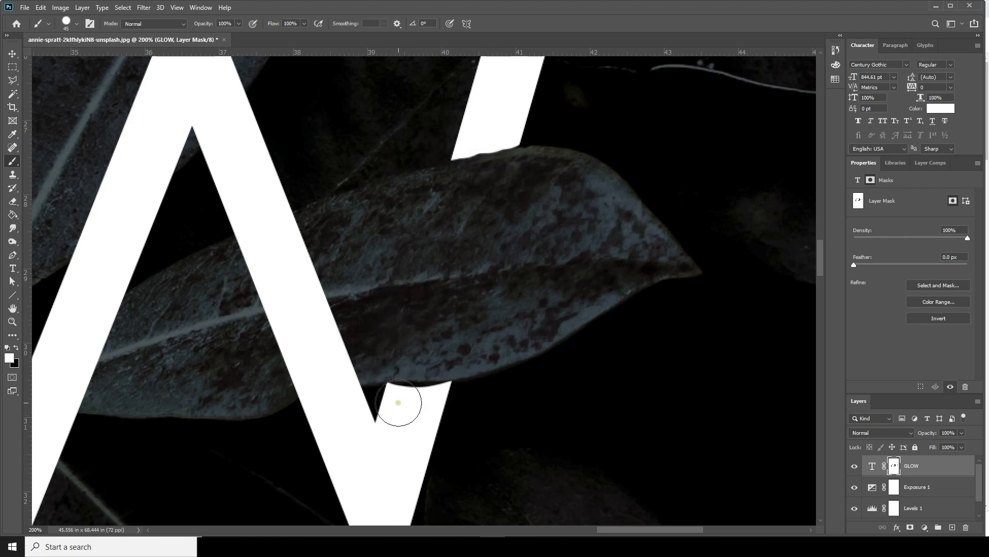
Refine the top of the W's lower right piece along the leaf's lower edge, trimming with black and restoring with a smaller white brush
{"action": "mouse_move", "coordinate": [409, 389]}
{"action": "left_mouse_down"}
{"action": "mouse_move", "coordinate": [398, 368]}
{"action": "mouse_move", "coordinate": [461, 361]}
{"action": "mouse_move", "coordinate": [394, 373]}
{"action": "left_mouse_up"}
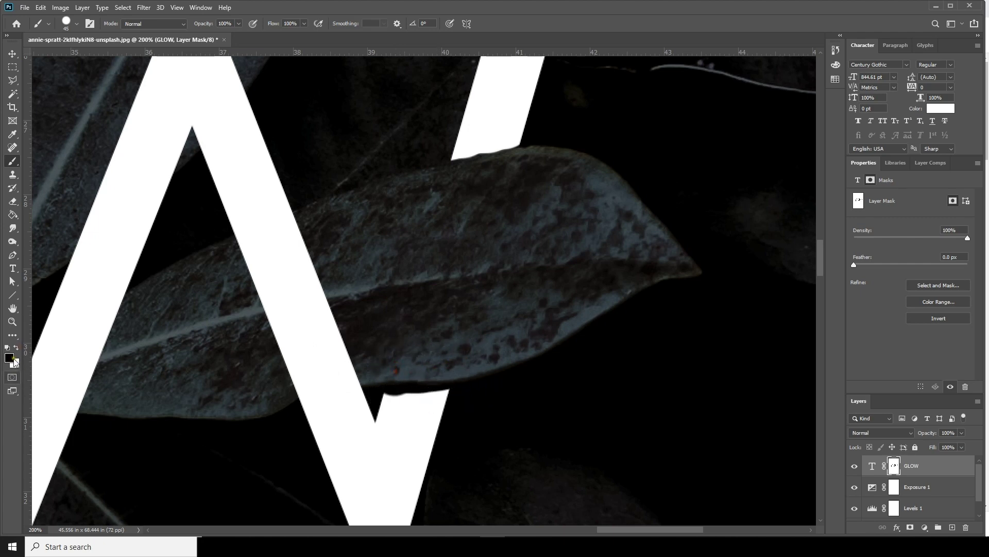
{"action": "key", "text": "bracketleft"}
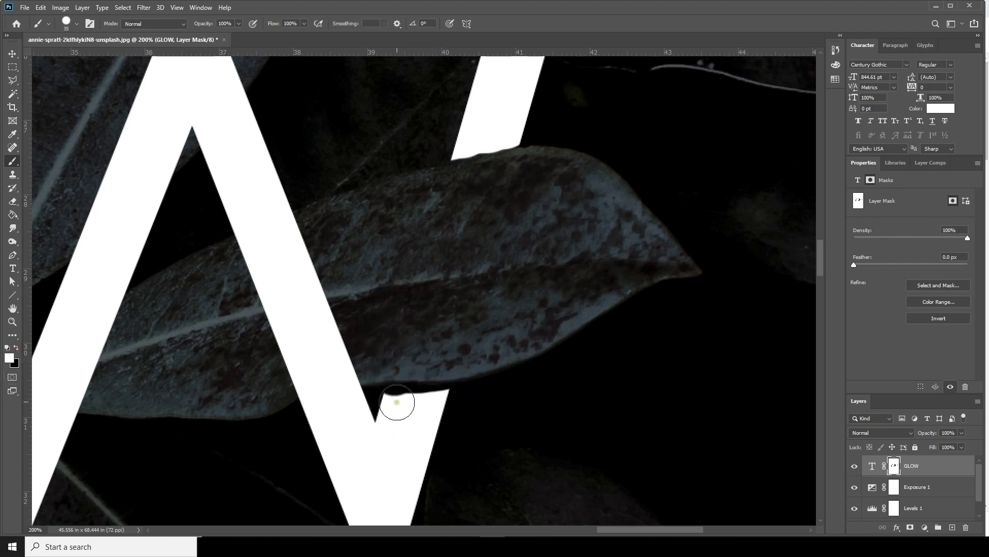
{"action": "left_click_drag", "start_coordinate": [394, 400], "coordinate": [660, 382]}
{"action": "key", "text": "ctrl+minus"}
{"action": "key", "text": "ctrl+minus"}
{"action": "key", "text": "ctrl+minus"}
{"action": "key", "text": "ctrl+minus"}
{"action": "key", "text": "ctrl+minus"}
{"action": "key", "text": "ctrl+minus"}
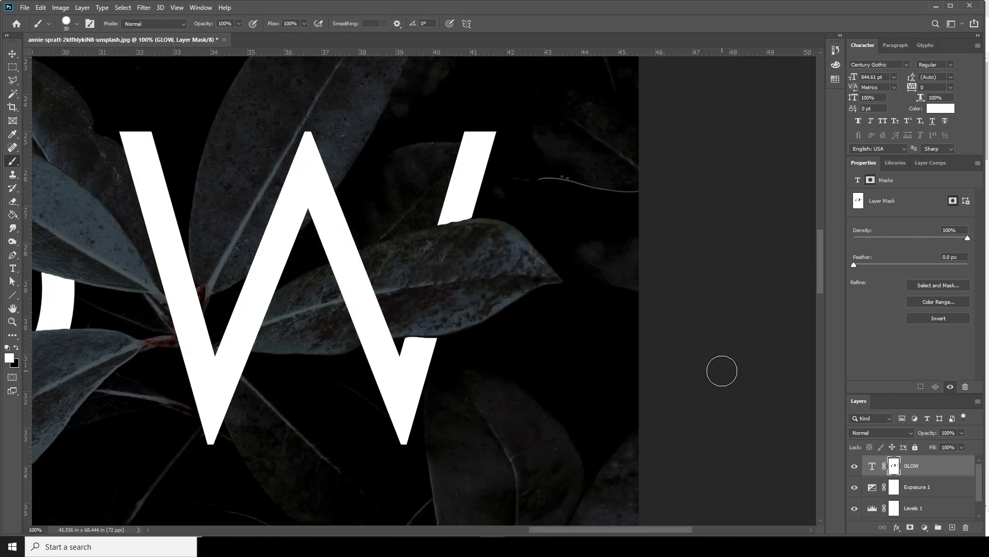
{"action": "key", "text": "ctrl+minus"}
{"action": "key", "text": "ctrl+minus"}
{"action": "key", "text": "ctrl+plus"}
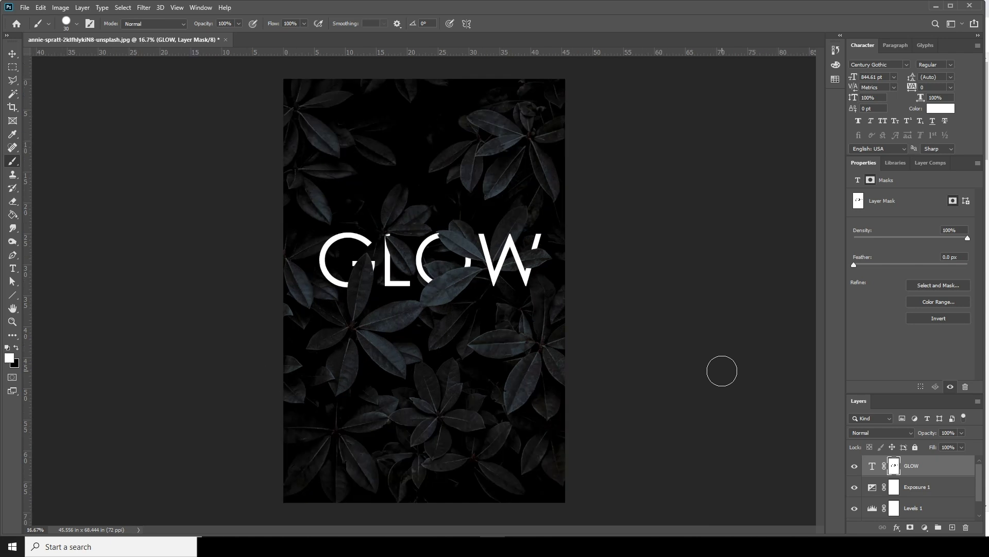
Add an Outer Glow to the GLOW text layer and set its size to 54 px
{"action": "left_click", "coordinate": [872, 469]}
{"action": "left_click", "coordinate": [896, 528]}
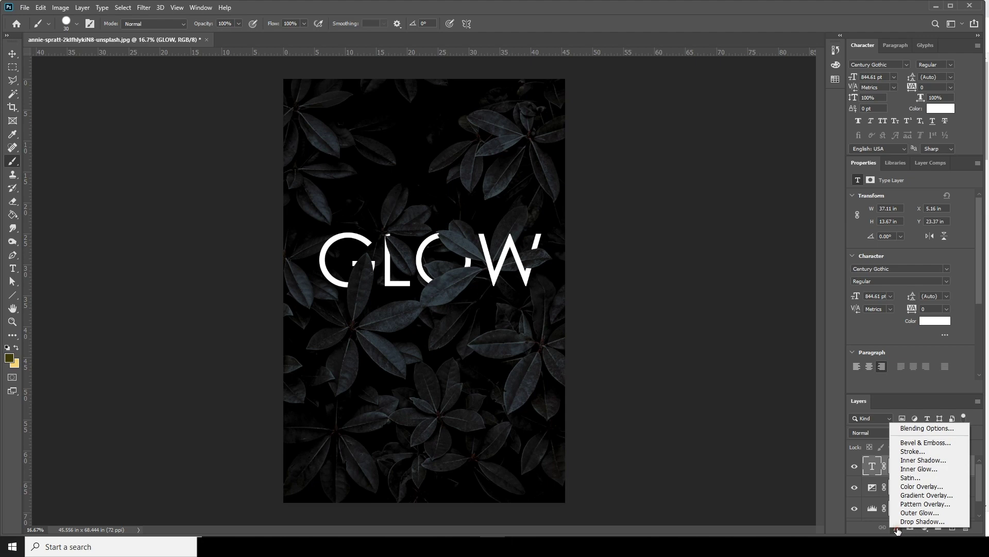
{"action": "left_click", "coordinate": [903, 516]}
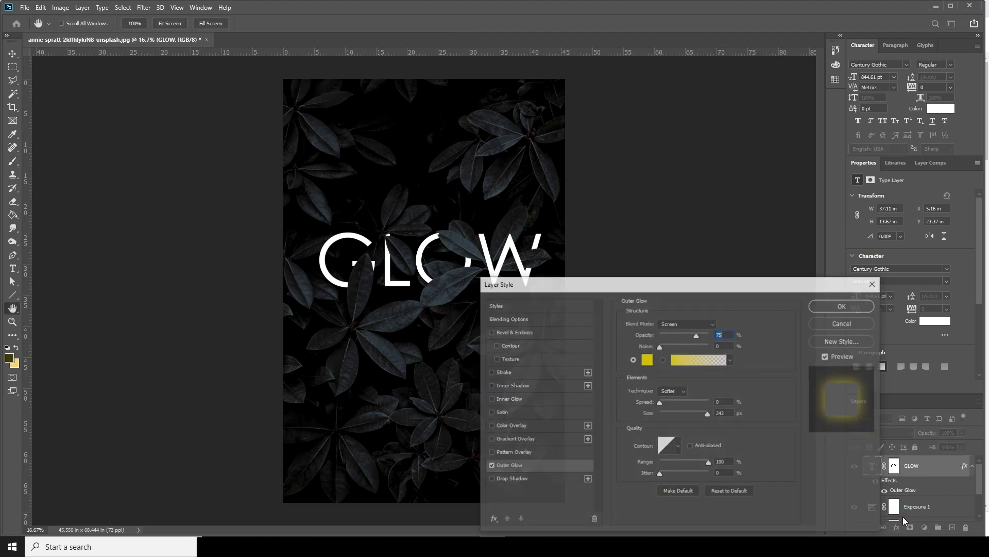
{"action": "left_click_drag", "start_coordinate": [620, 285], "coordinate": [684, 238]}
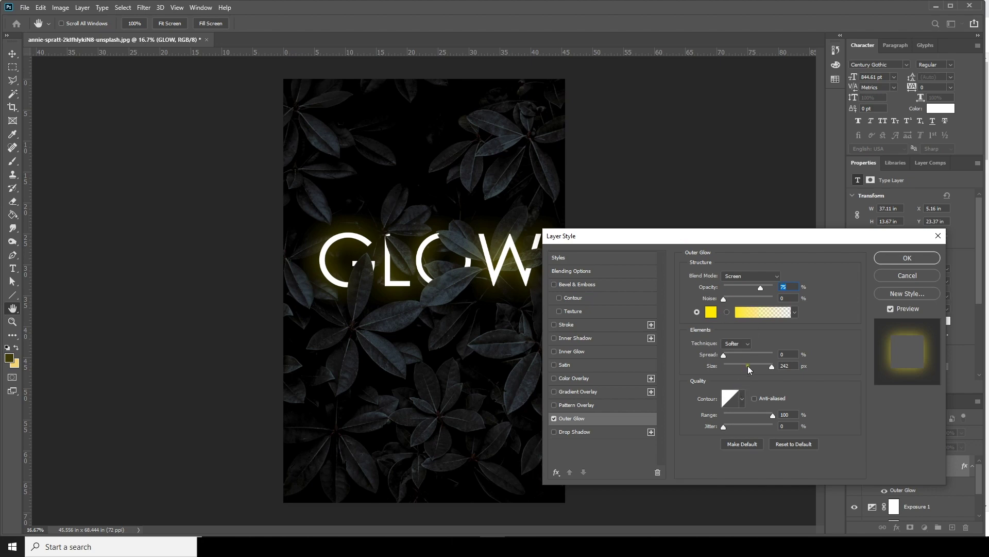
{"action": "left_click", "coordinate": [732, 365]}
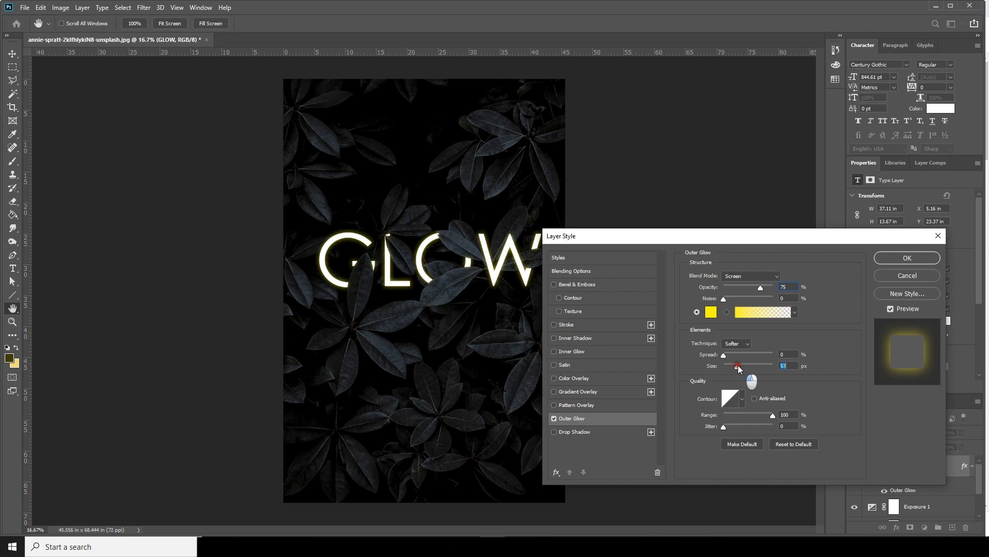
Set the Outer Glow color to the warmer yellow ffd800 and apply the layer style
{"action": "left_click", "coordinate": [711, 312]}
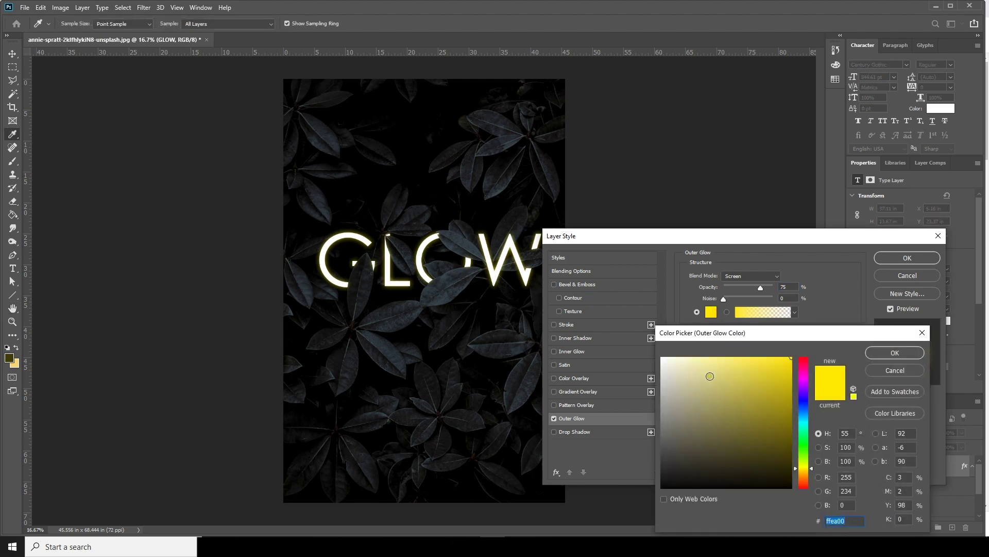
{"action": "left_click", "coordinate": [812, 467]}
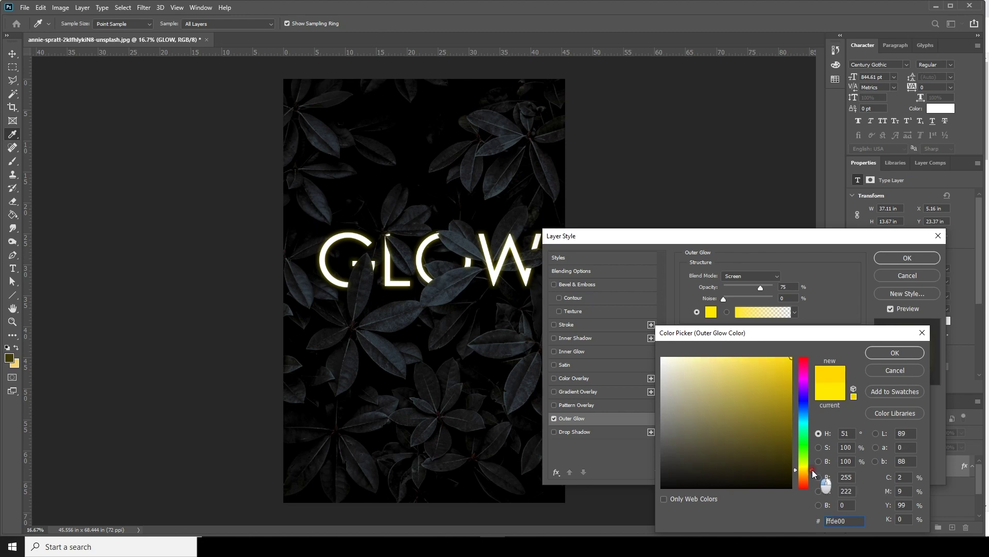
{"action": "left_click", "coordinate": [897, 357]}
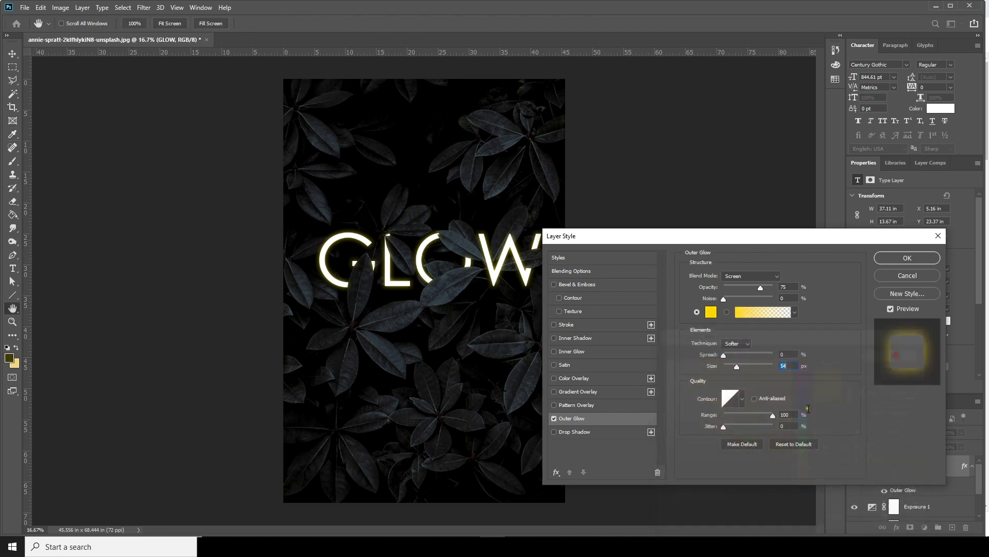
{"action": "left_click", "coordinate": [711, 312]}
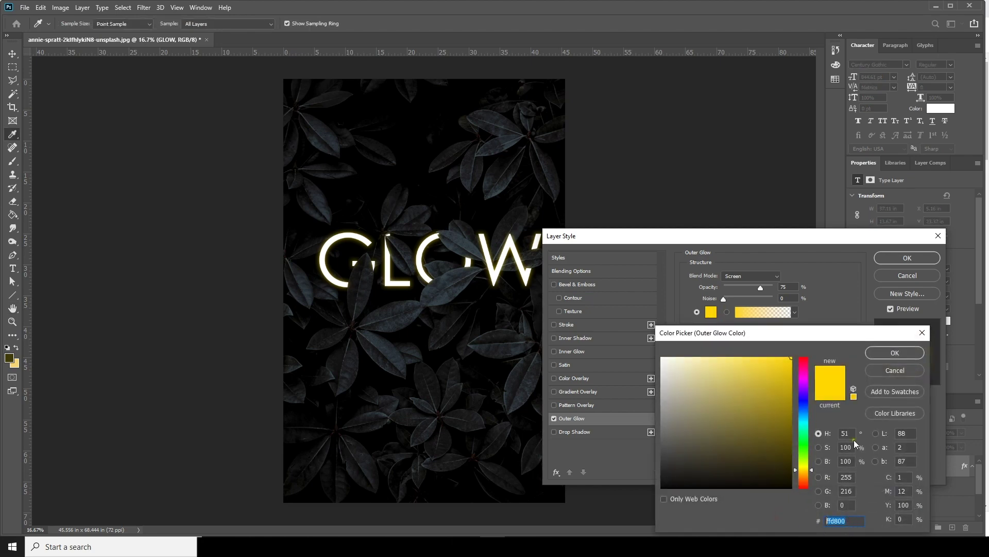
{"action": "left_click", "coordinate": [896, 353]}
{"action": "left_click", "coordinate": [907, 258]}
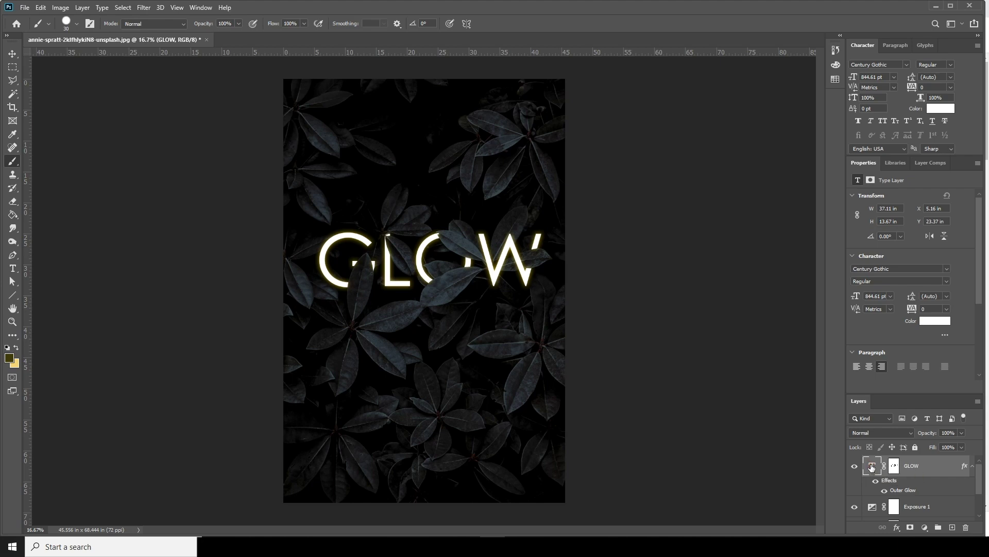
Duplicate the GLOW text layer and set the lower text layer's Outer Glow size to about 152 px
{"action": "key", "text": "ctrl+j"}
{"action": "left_click_drag", "start_coordinate": [982, 482], "coordinate": [962, 491]}
{"action": "left_click", "coordinate": [903, 511]}
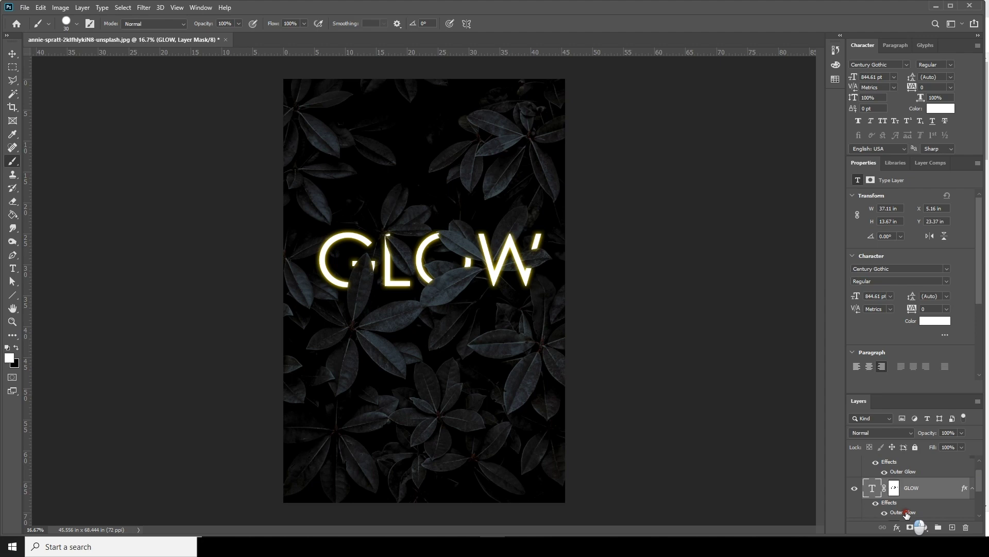
{"action": "double_click", "coordinate": [906, 513]}
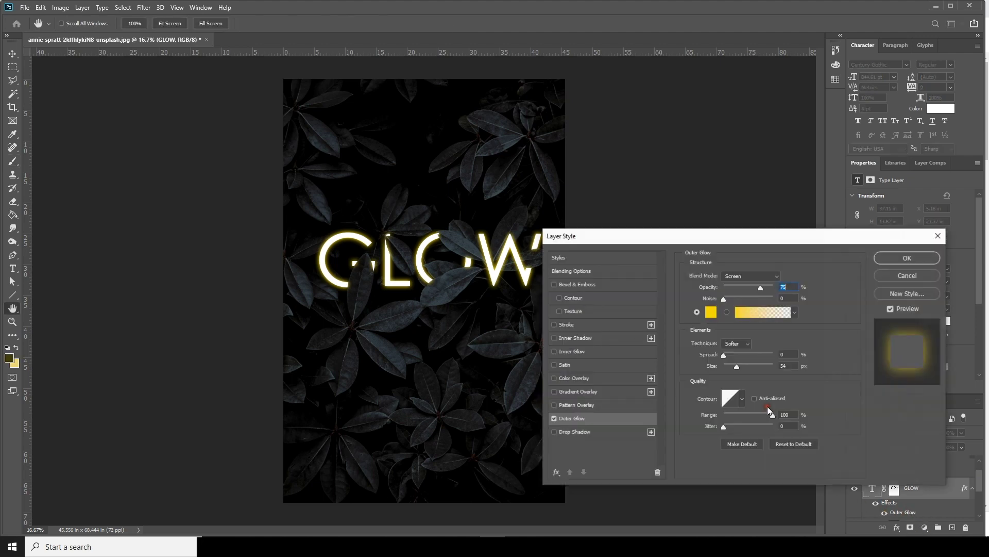
{"action": "left_click", "coordinate": [750, 366]}
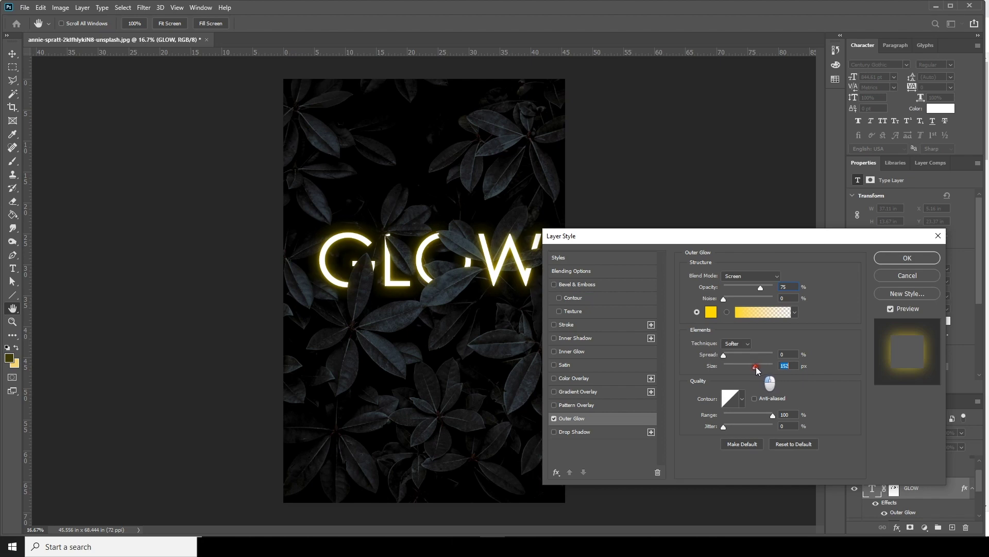
{"action": "left_click", "coordinate": [908, 258]}
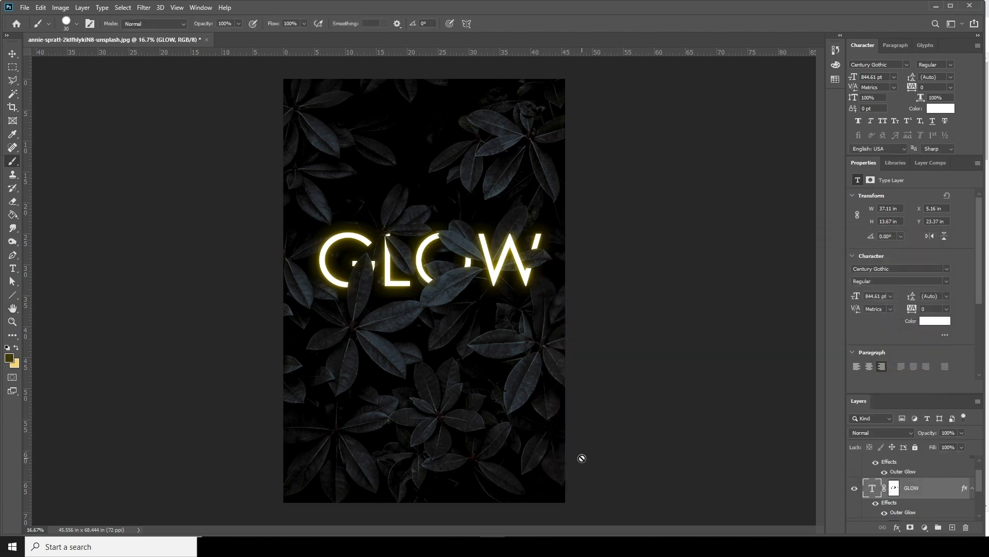
Add a new empty layer directly above the Exposure 1 adjustment layer, beneath the text layers
{"action": "key", "text": "ctrl+minus"}
{"action": "key", "text": "ctrl+minus"}
{"action": "key", "text": "ctrl+plus"}
{"action": "key", "text": "ctrl+plus"}
{"action": "key", "text": "ctrl+plus"}
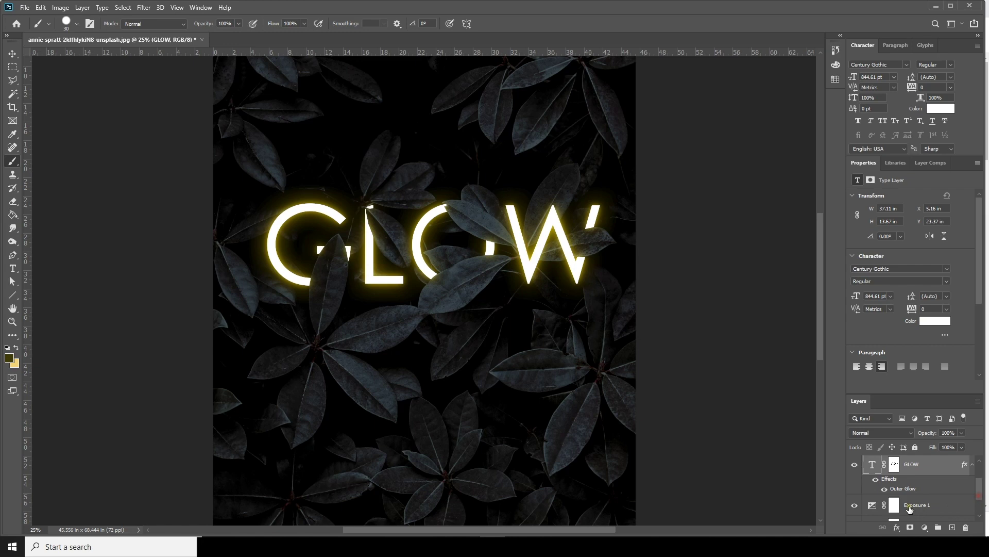
{"action": "left_click", "coordinate": [939, 506]}
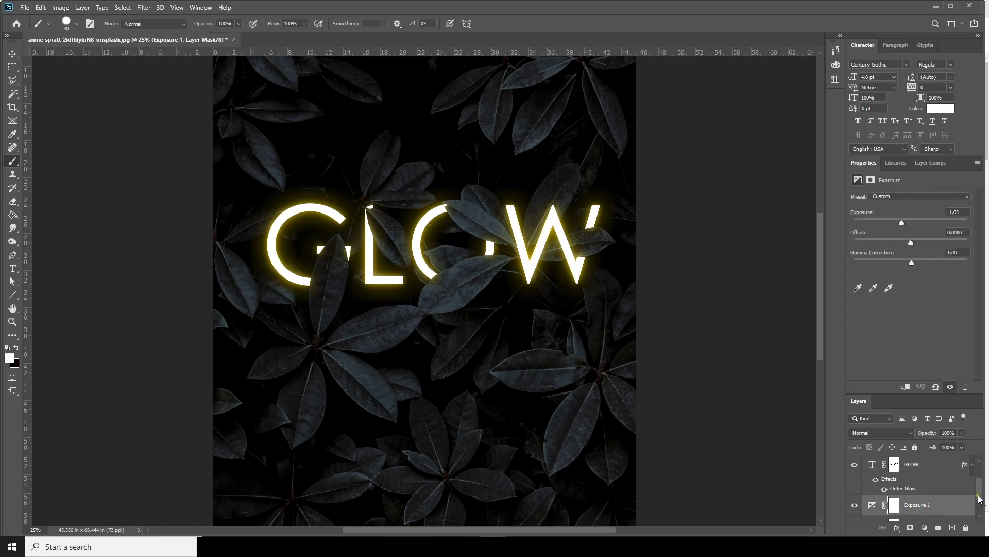
{"action": "left_click", "coordinate": [952, 527]}
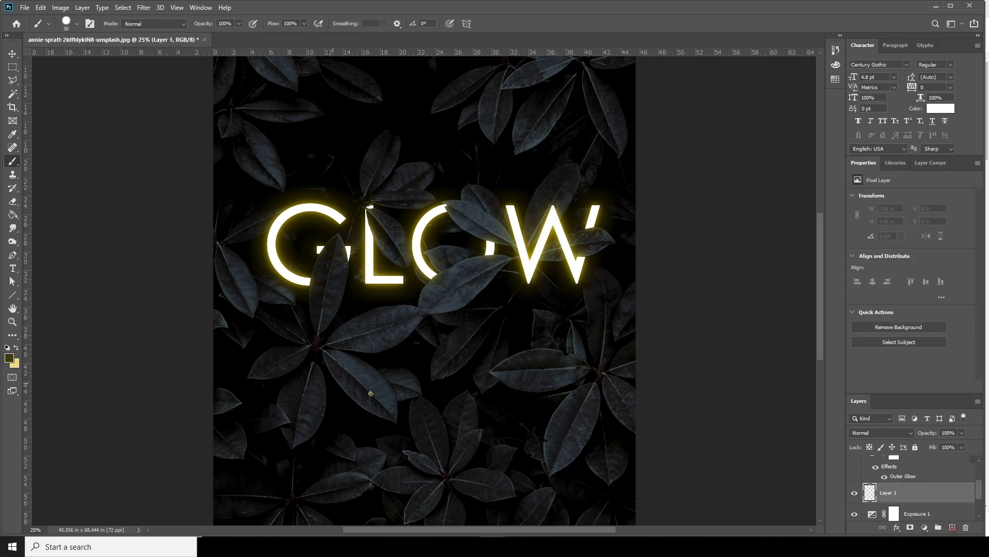
Set the foreground color to bright yellow ffe200, sampling the text's glow and raising it to full saturation and brightness
{"action": "left_click", "coordinate": [8, 357]}
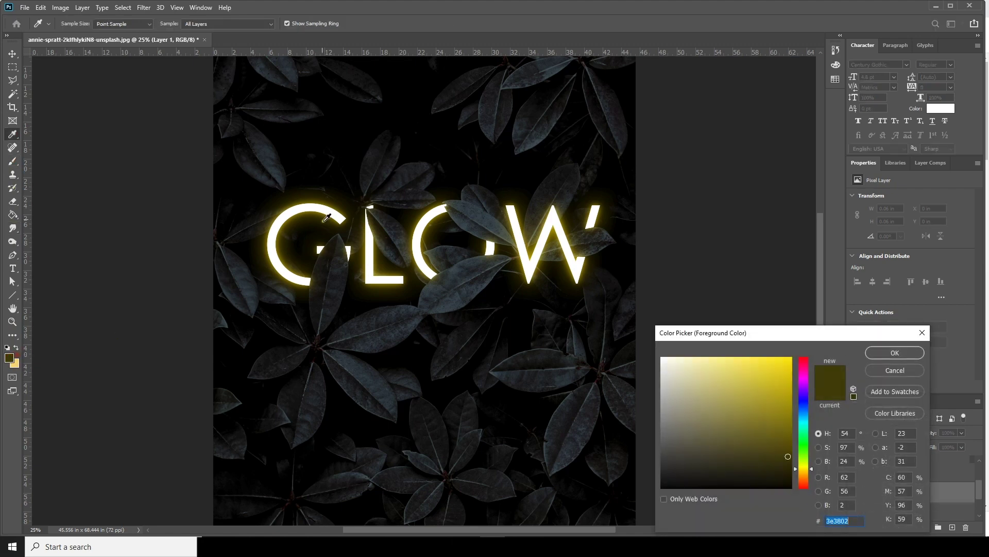
{"action": "left_click", "coordinate": [310, 198]}
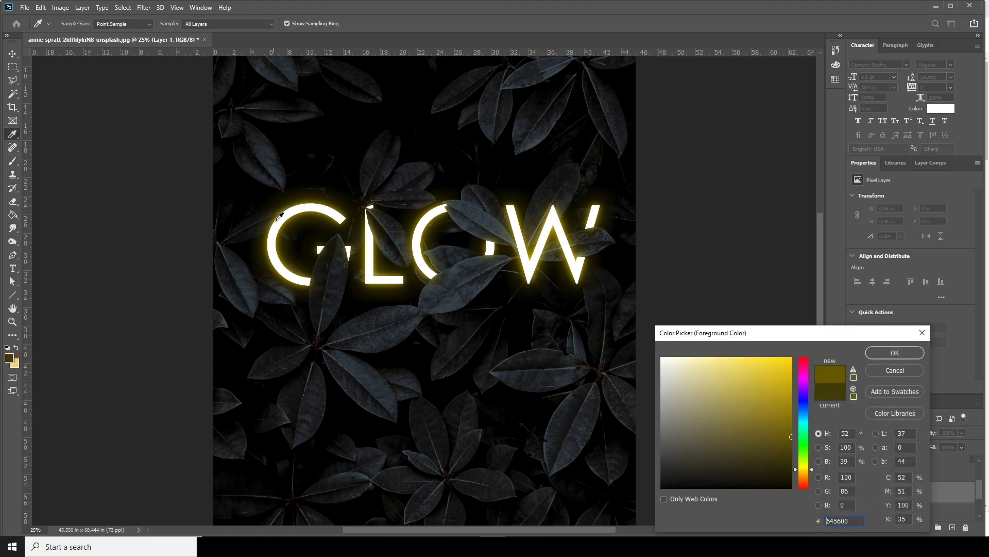
{"action": "left_click", "coordinate": [367, 211]}
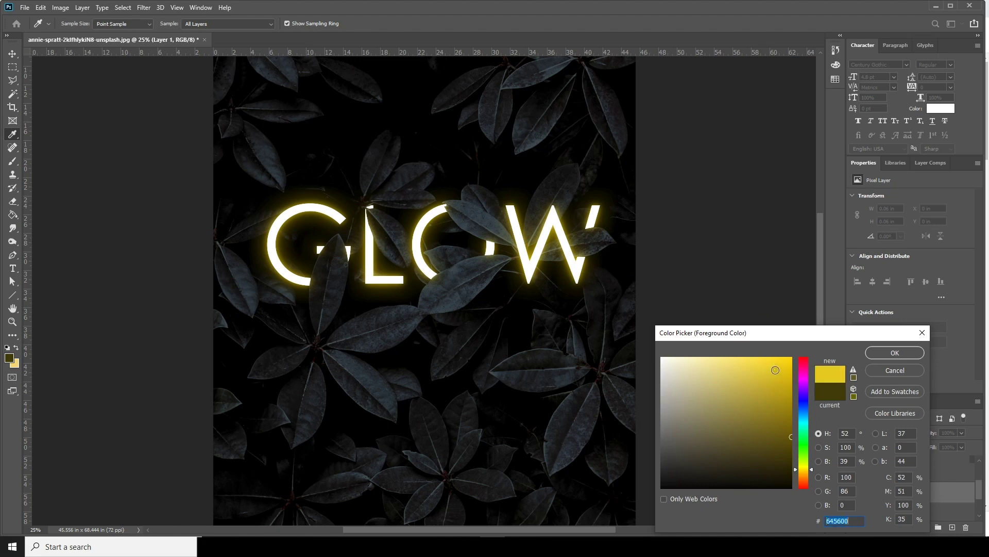
{"action": "left_click", "coordinate": [417, 238]}
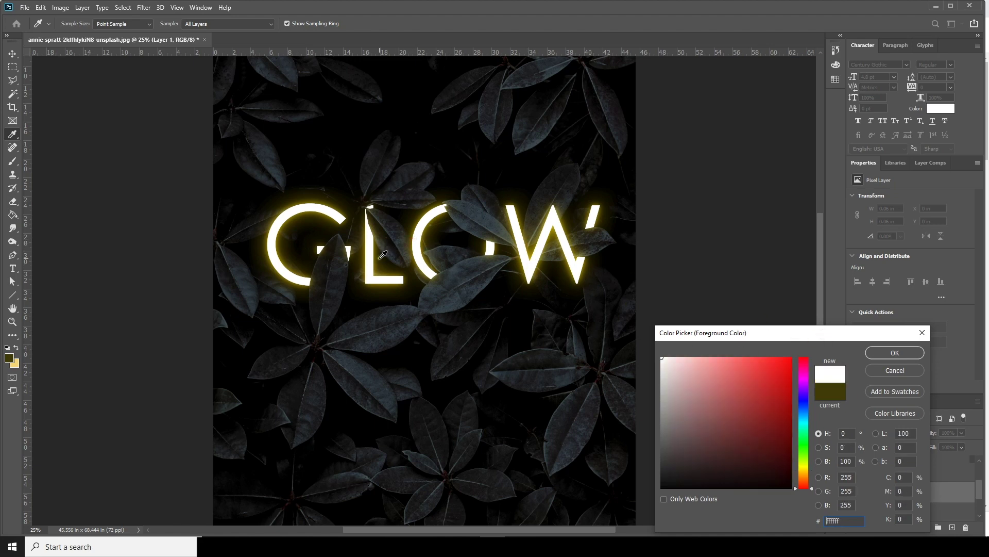
{"action": "left_click", "coordinate": [386, 279]}
{"action": "left_click_drag", "start_coordinate": [777, 369], "coordinate": [793, 356]}
{"action": "left_click", "coordinate": [884, 353]}
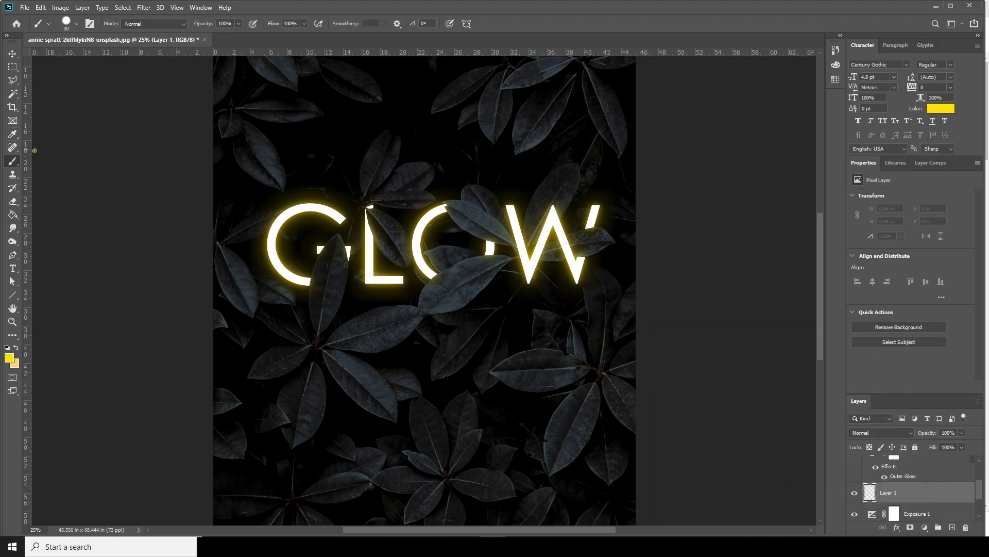
Choose a soft round brush and set its flow to 27% and its opacity to 21%
{"action": "left_click", "coordinate": [79, 26]}
{"action": "double_click", "coordinate": [175, 148]}
{"action": "left_click", "coordinate": [304, 23]}
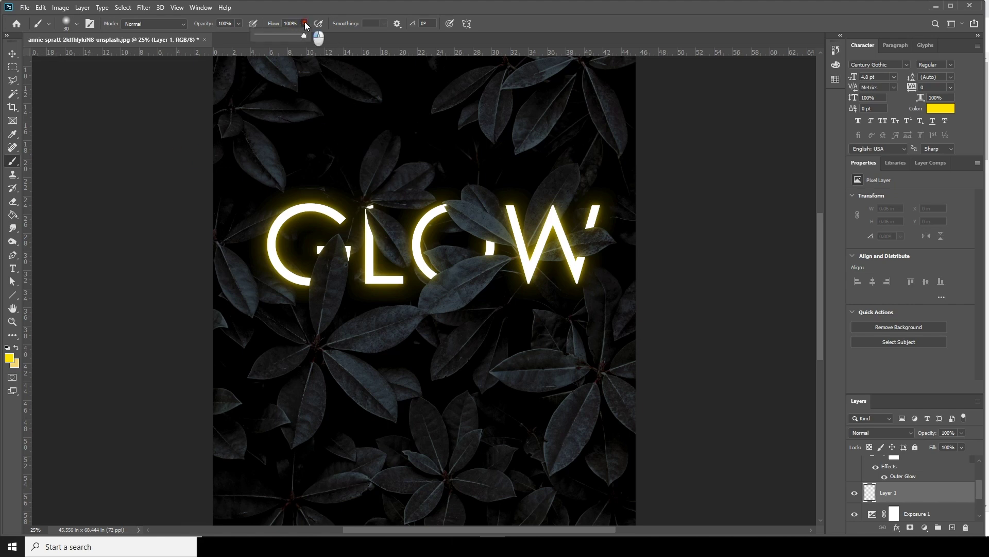
{"action": "left_click", "coordinate": [270, 35]}
{"action": "left_click", "coordinate": [240, 23]}
{"action": "left_click", "coordinate": [200, 34]}
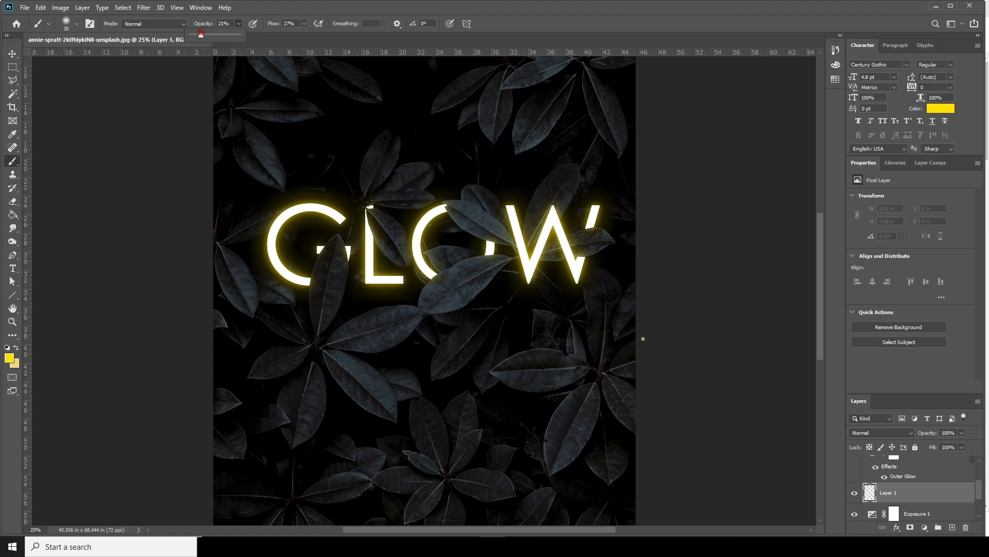
Paint a faint yellow haze across the leaves on the new layer with a 3400 px soft brush at 21% flow
{"action": "left_click", "coordinate": [861, 480]}
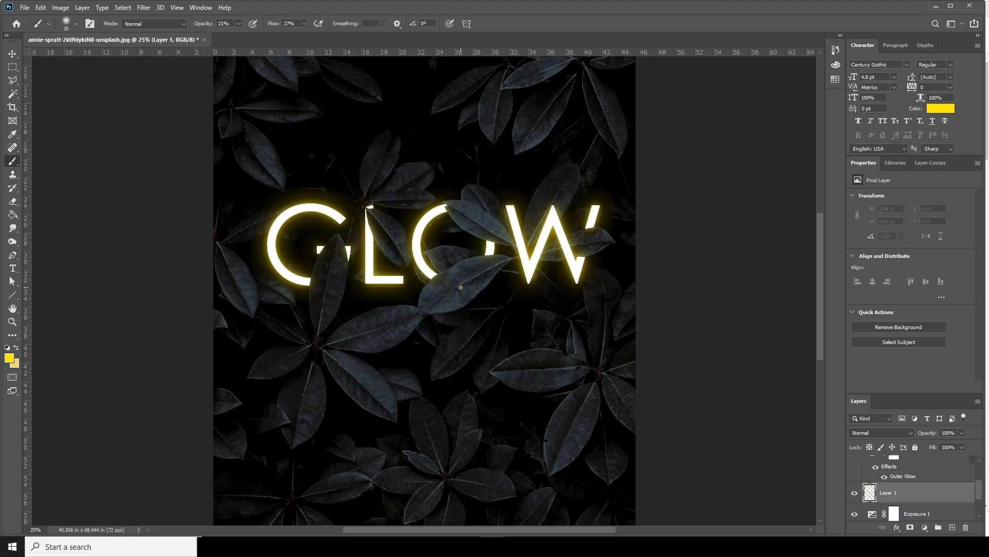
{"action": "key", "text": "ctrl+minus"}
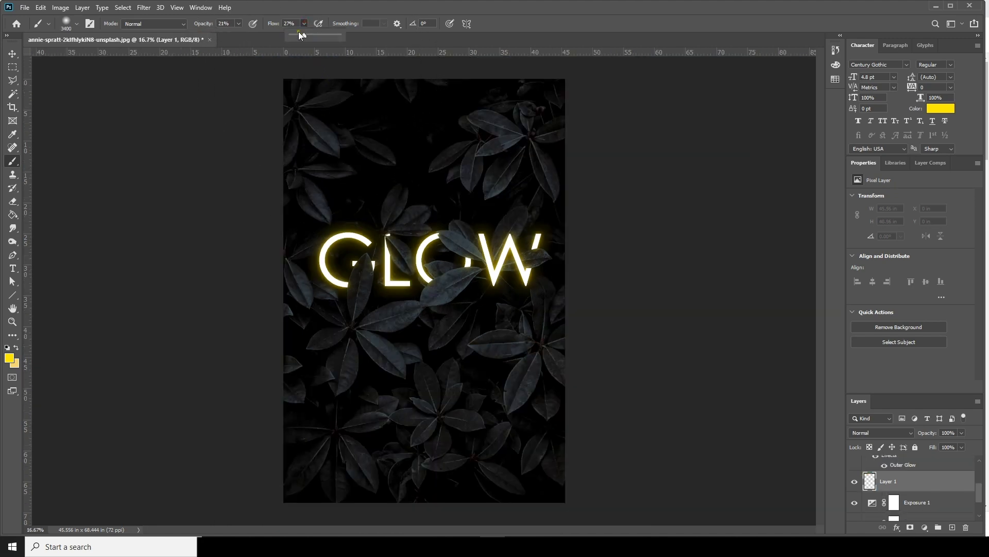
{"action": "left_click", "coordinate": [291, 35]}
{"action": "left_click", "coordinate": [308, 23]}
{"action": "left_click_drag", "start_coordinate": [304, 35], "coordinate": [315, 35]}
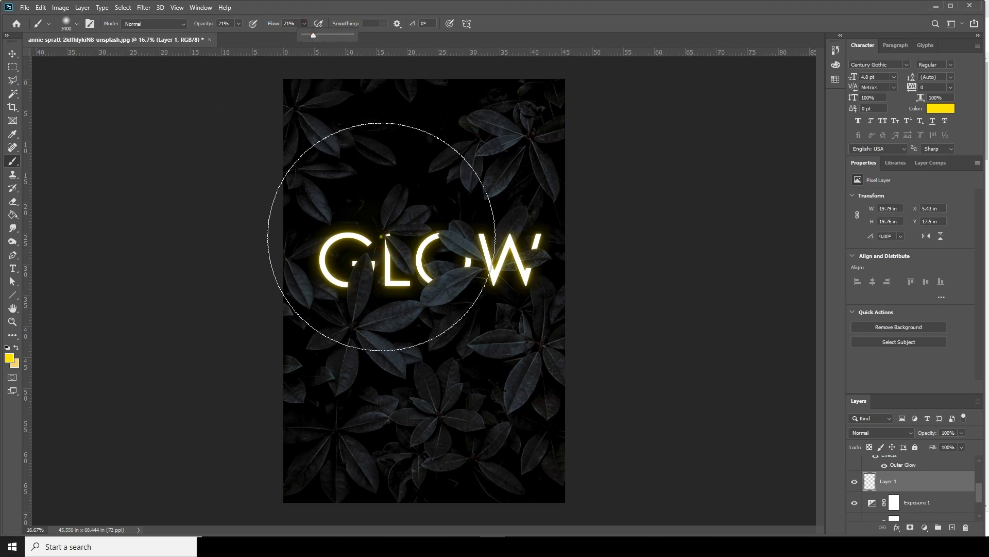
{"action": "mouse_move", "coordinate": [395, 267]}
{"action": "left_mouse_down"}
{"action": "mouse_move", "coordinate": [440, 253]}
{"action": "mouse_move", "coordinate": [550, 289]}
{"action": "mouse_move", "coordinate": [588, 294]}
{"action": "mouse_move", "coordinate": [608, 276]}
{"action": "left_mouse_up"}
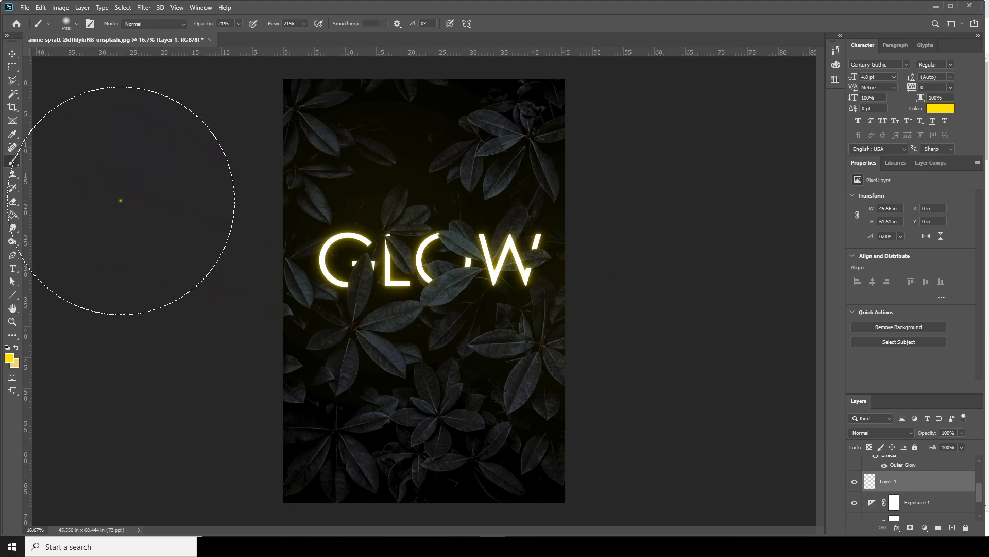
{"action": "mouse_move", "coordinate": [120, 198]}
{"action": "left_mouse_down"}
{"action": "mouse_move", "coordinate": [358, 263]}
{"action": "mouse_move", "coordinate": [475, 349]}
{"action": "mouse_move", "coordinate": [602, 348]}
{"action": "mouse_move", "coordinate": [490, 296]}
{"action": "mouse_move", "coordinate": [453, 292]}
{"action": "mouse_move", "coordinate": [678, 287]}
{"action": "mouse_move", "coordinate": [742, 300]}
{"action": "left_mouse_up"}
{"action": "mouse_move", "coordinate": [360, 100]}
{"action": "left_mouse_down"}
{"action": "mouse_move", "coordinate": [337, 98]}
{"action": "mouse_move", "coordinate": [506, 86]}
{"action": "mouse_move", "coordinate": [654, 336]}
{"action": "left_mouse_up"}
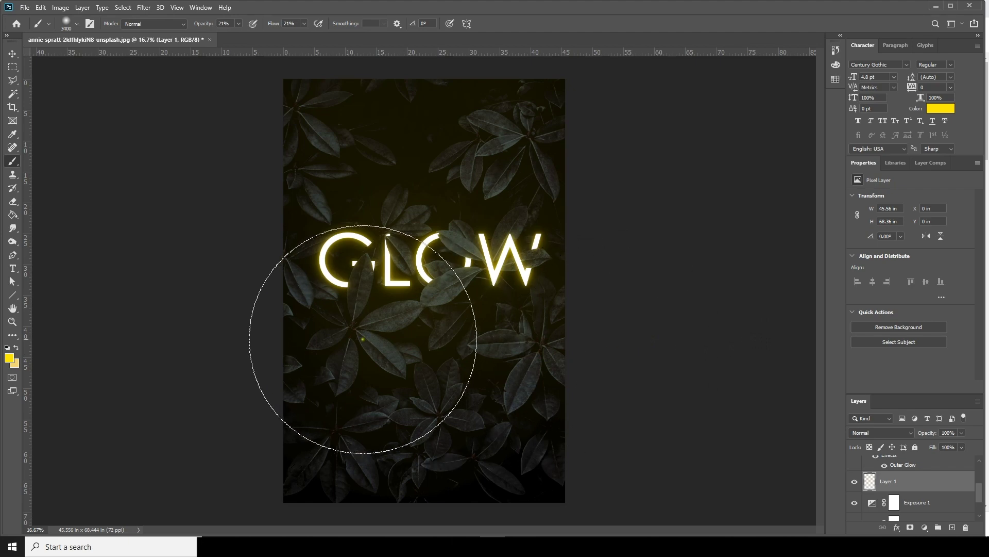
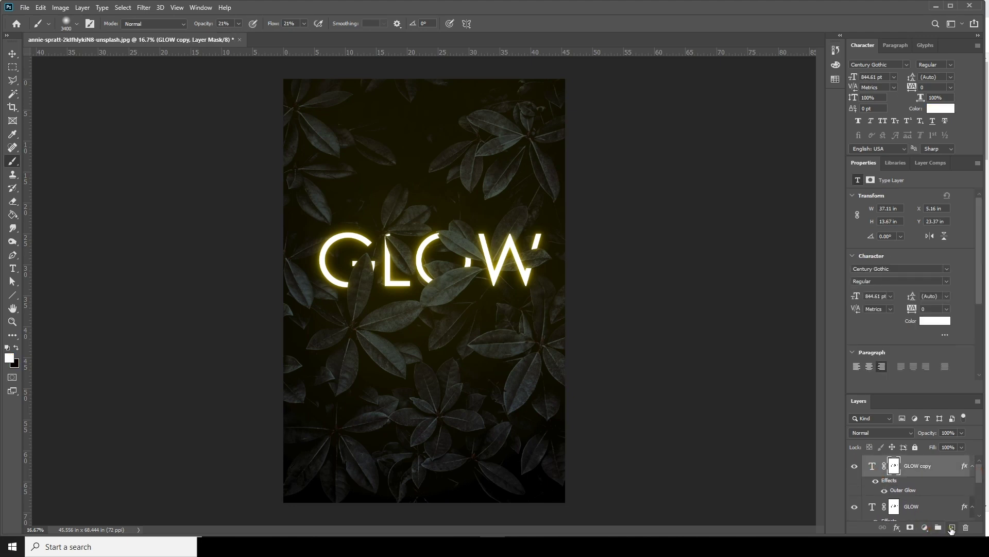
Add a new layer above the GLOW copy text layer and set the foreground color to orange-yellow ffba00
{"action": "left_click", "coordinate": [952, 528]}
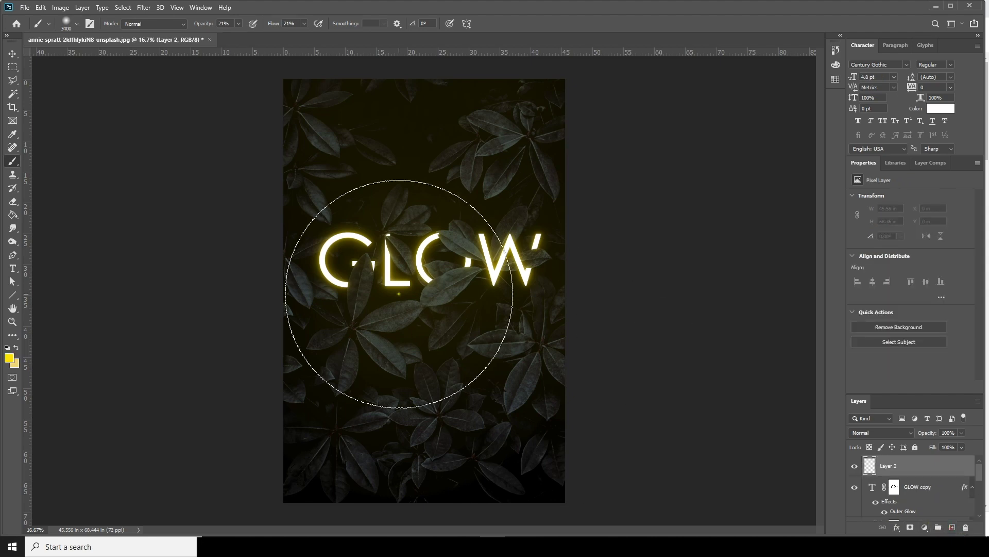
{"action": "left_click", "coordinate": [9, 358]}
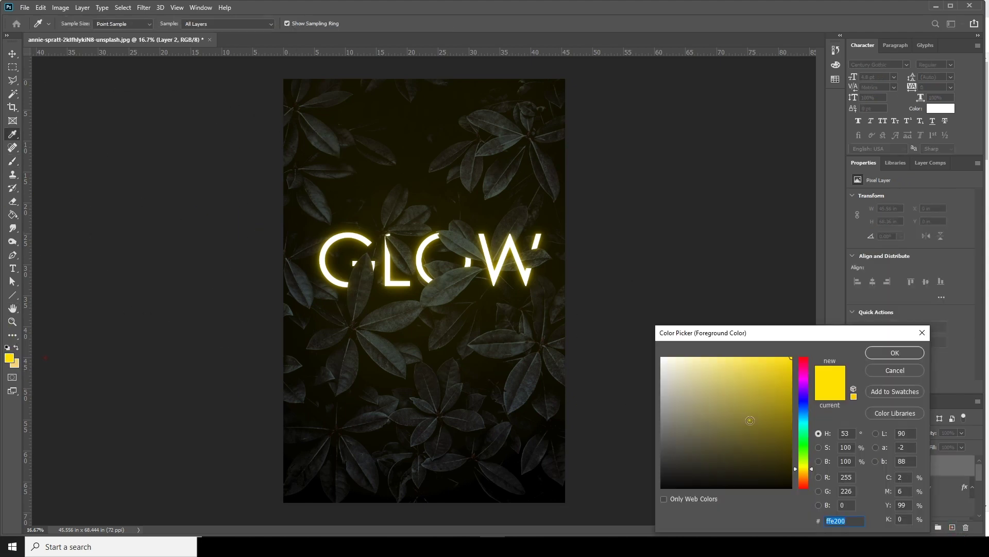
{"action": "left_click", "coordinate": [812, 471]}
{"action": "left_click_drag", "start_coordinate": [812, 471], "coordinate": [812, 473]}
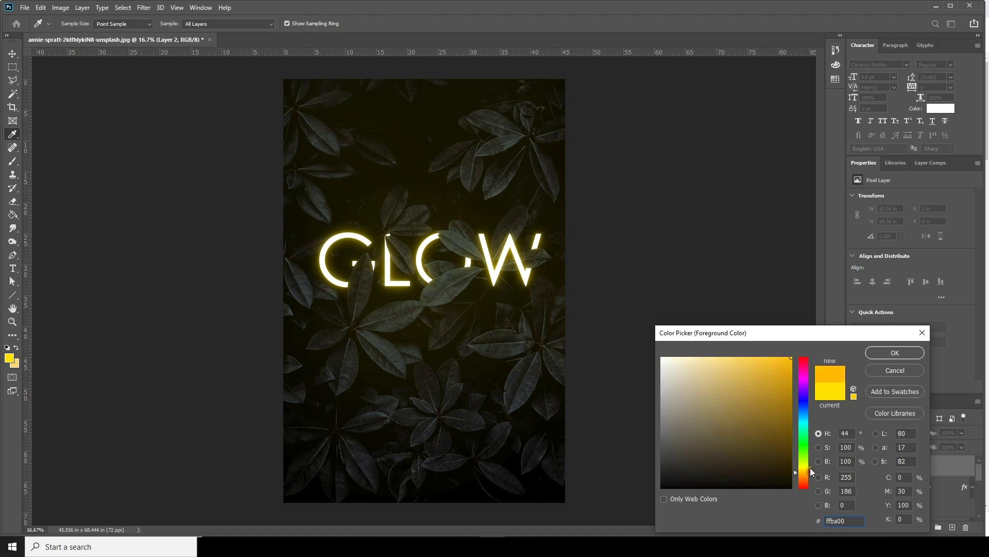
{"action": "left_click", "coordinate": [898, 355]}
{"action": "key", "text": "b"}
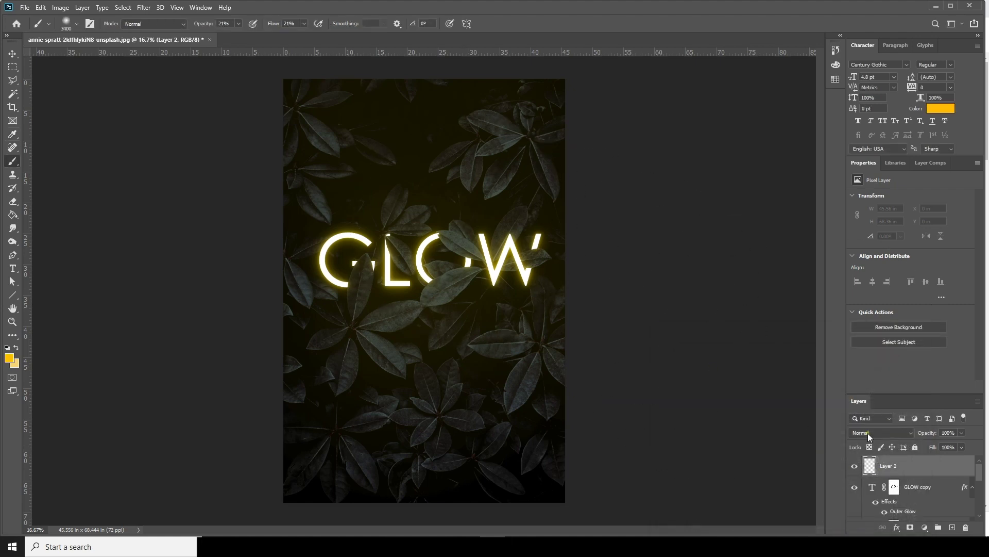
Set the new top layer's blend mode to Screen and shrink the soft round brush well below 3400 px
{"action": "left_click", "coordinate": [869, 435]}
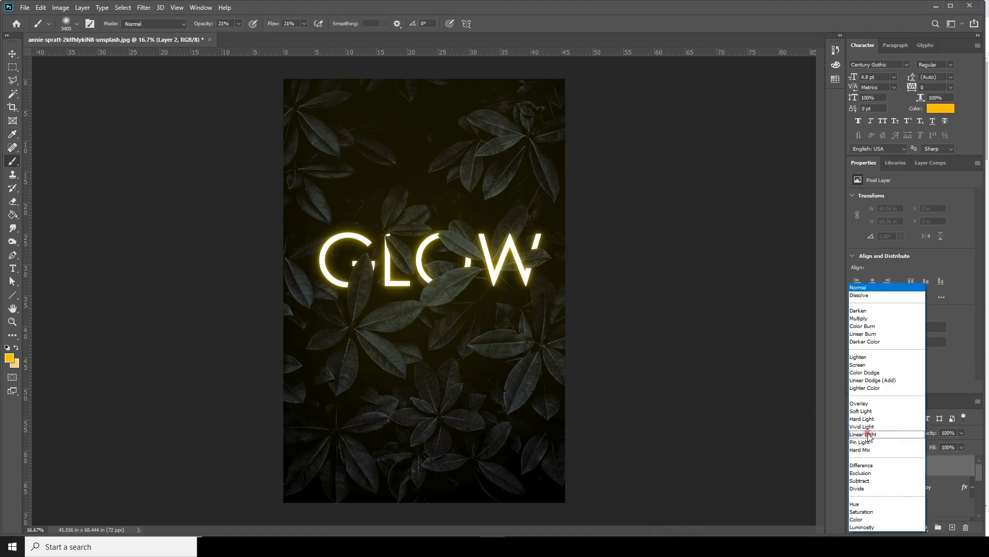
{"action": "left_click", "coordinate": [859, 365]}
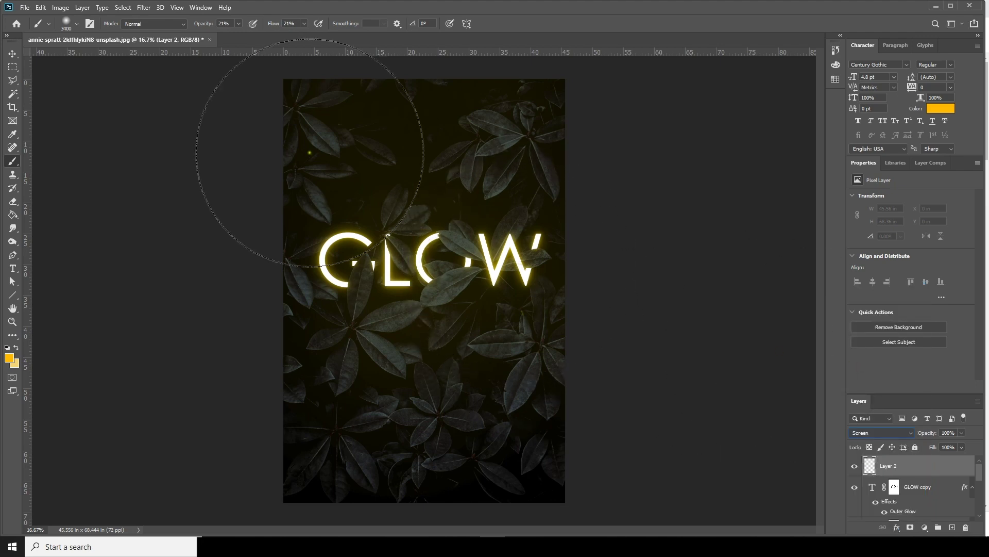
{"action": "left_click", "coordinate": [76, 23]}
{"action": "mouse_move", "coordinate": [77, 57]}
{"action": "left_mouse_down"}
{"action": "mouse_move", "coordinate": [97, 68]}
{"action": "mouse_move", "coordinate": [88, 58]}
{"action": "left_mouse_up"}
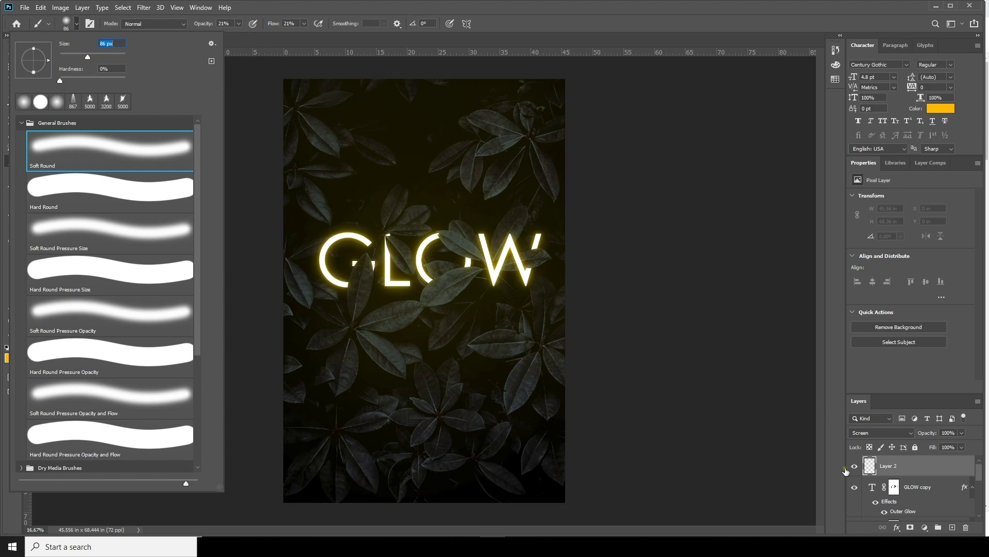
{"action": "type", "text": "125"}
{"action": "key", "text": "Return"}
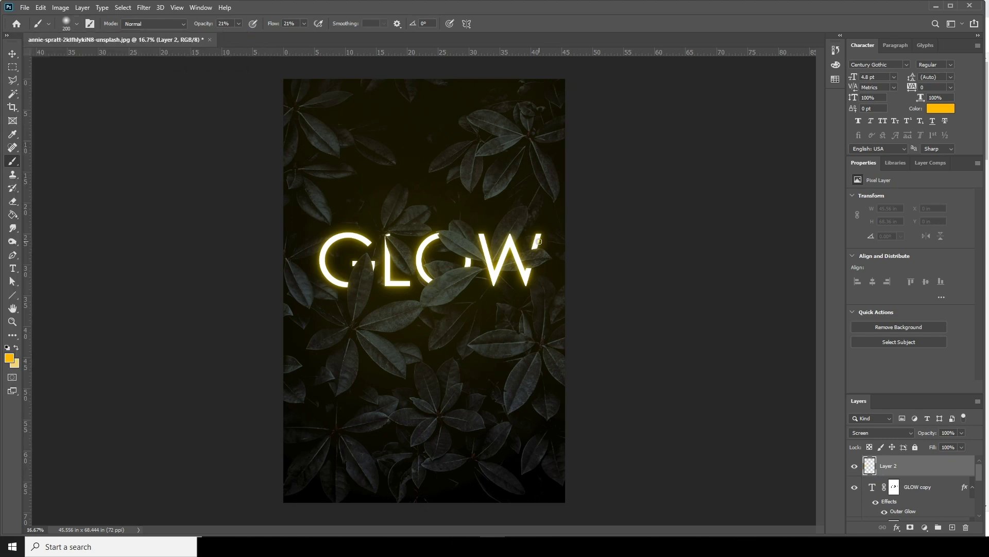
Paint soft orange-yellow light around the W and the outer letters of GLOW, enlarging the brush to 600 px
{"action": "left_click", "coordinate": [539, 241]}
{"action": "key", "text": "bracketright"}
{"action": "key", "text": "bracketright"}
{"action": "left_click", "coordinate": [481, 231]}
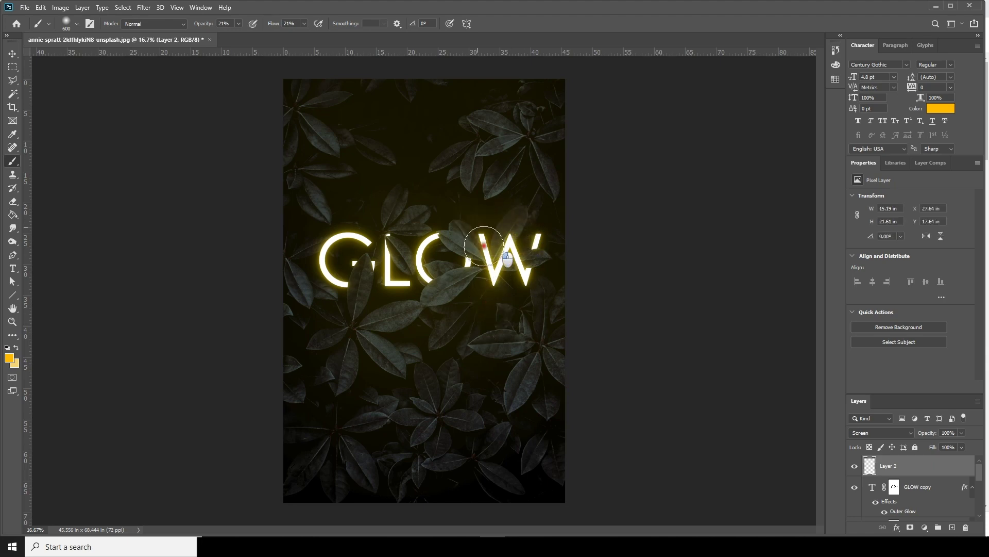
{"action": "left_click", "coordinate": [310, 251]}
{"action": "left_click", "coordinate": [556, 192]}
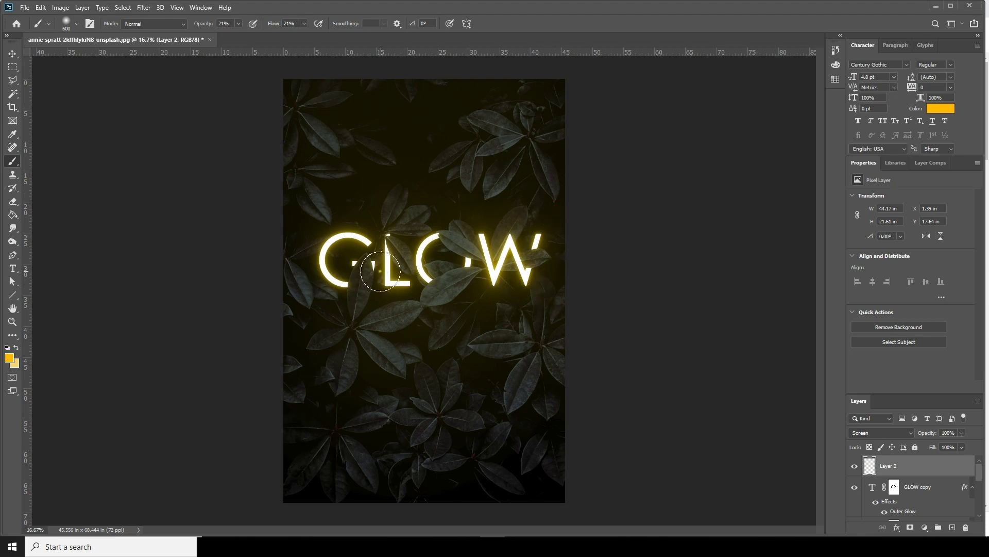
Paint wider soft light around and below the lettering with the brush enlarged up to 1300 px, and compare the image with that layer hidden
{"action": "key", "text": "bracketleft"}
{"action": "key", "text": "bracketleft"}
{"action": "key", "text": "bracketleft"}
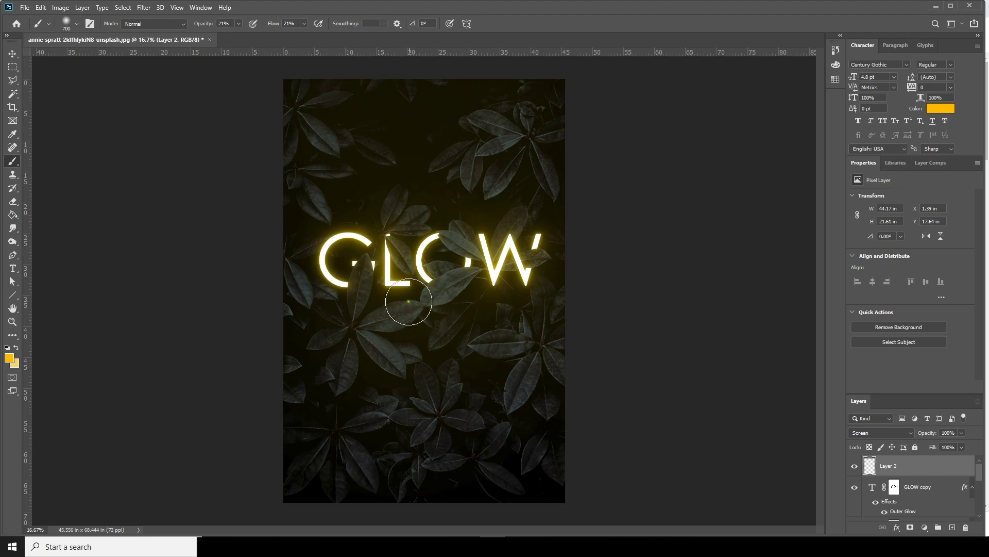
{"action": "key", "text": "bracketright"}
{"action": "key", "text": "bracketright"}
{"action": "key", "text": "bracketright"}
{"action": "key", "text": "bracketright"}
{"action": "key", "text": "bracketright"}
{"action": "mouse_move", "coordinate": [468, 280]}
{"action": "left_mouse_down"}
{"action": "mouse_move", "coordinate": [457, 294]}
{"action": "mouse_move", "coordinate": [404, 294]}
{"action": "mouse_move", "coordinate": [437, 331]}
{"action": "mouse_move", "coordinate": [386, 302]}
{"action": "mouse_move", "coordinate": [412, 288]}
{"action": "mouse_move", "coordinate": [474, 289]}
{"action": "left_mouse_up"}
{"action": "key", "text": "bracketright"}
{"action": "key", "text": "bracketright"}
{"action": "key", "text": "bracketright"}
{"action": "key", "text": "bracketright"}
{"action": "key", "text": "bracketright"}
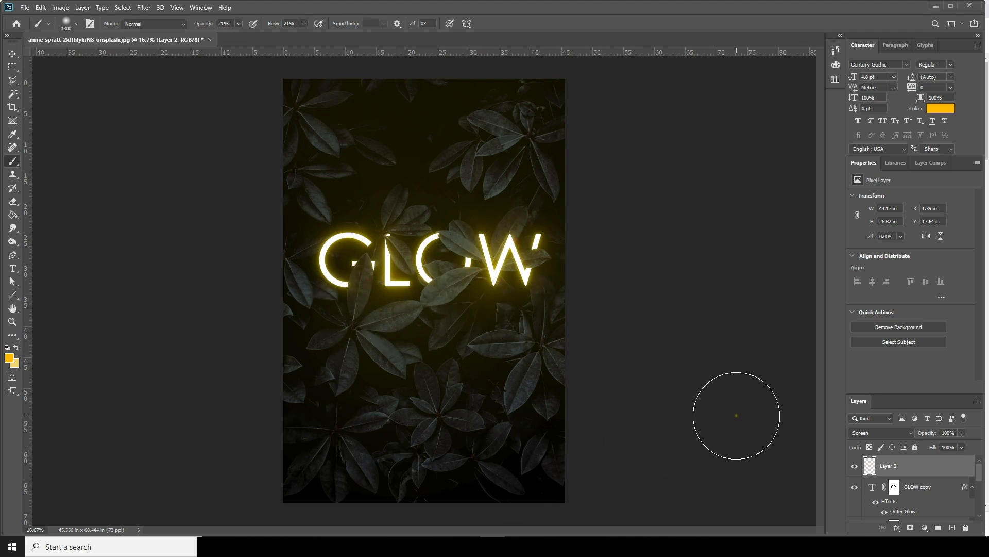
{"action": "key", "text": "ctrl+minus"}
{"action": "key", "text": "ctrl+plus"}
{"action": "key", "text": "ctrl+plus"}
{"action": "left_click", "coordinate": [854, 467]}
{"action": "left_click", "coordinate": [854, 466]}
Add a new empty layer directly above the Exposure 1 adjustment layer
{"action": "left_click_drag", "start_coordinate": [979, 480], "coordinate": [971, 513]}
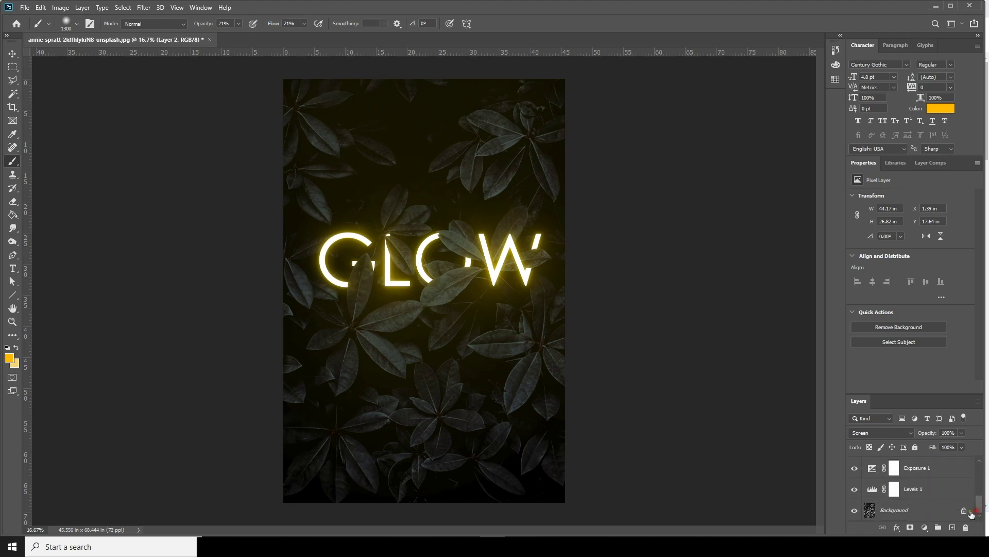
{"action": "left_click", "coordinate": [899, 512]}
{"action": "scroll", "coordinate": [944, 496], "scroll_direction": "up", "scroll_amount": 2}
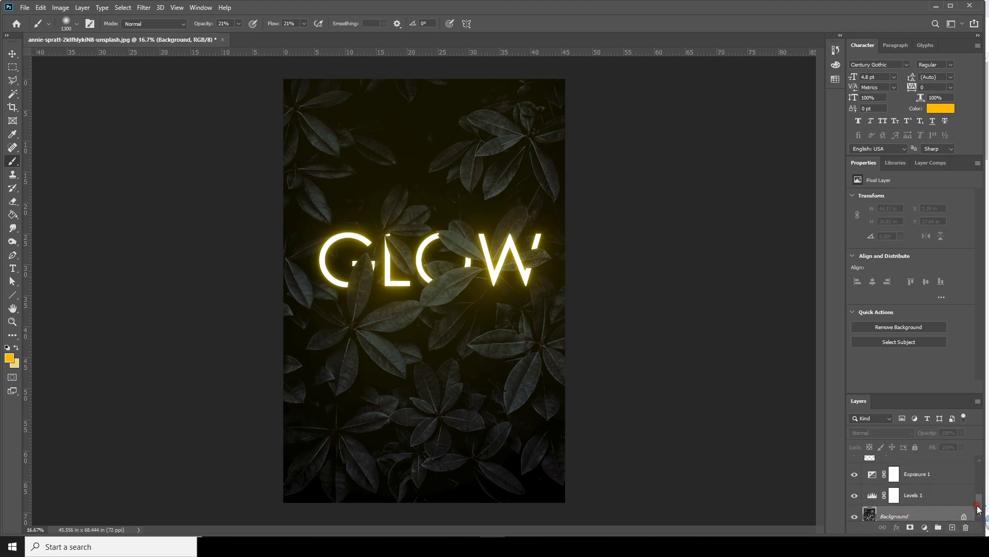
{"action": "left_click", "coordinate": [934, 482]}
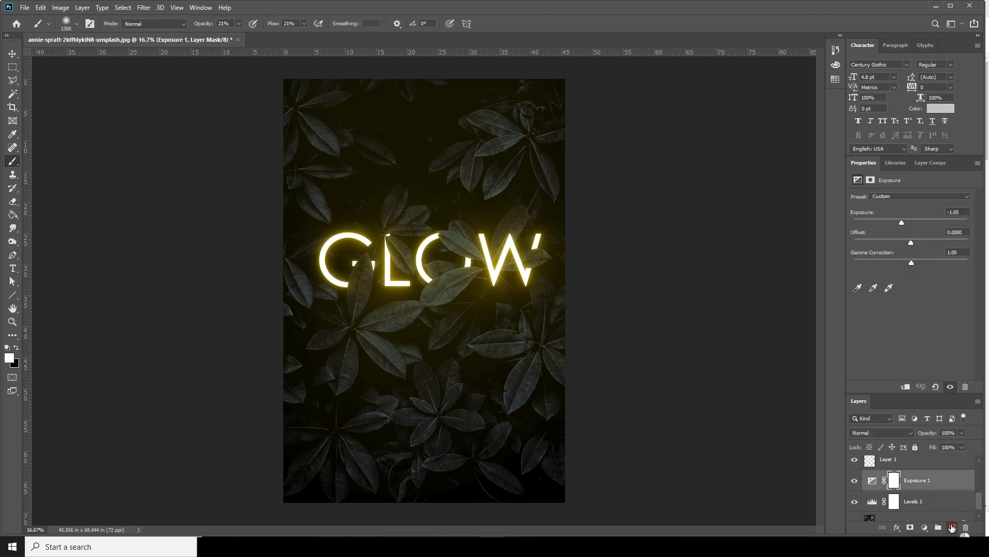
{"action": "left_click", "coordinate": [952, 526]}
Fill the new layer with dark brown 312505 using the Paint Bucket and lower the layer's opacity to 21%
{"action": "left_click", "coordinate": [8, 357]}
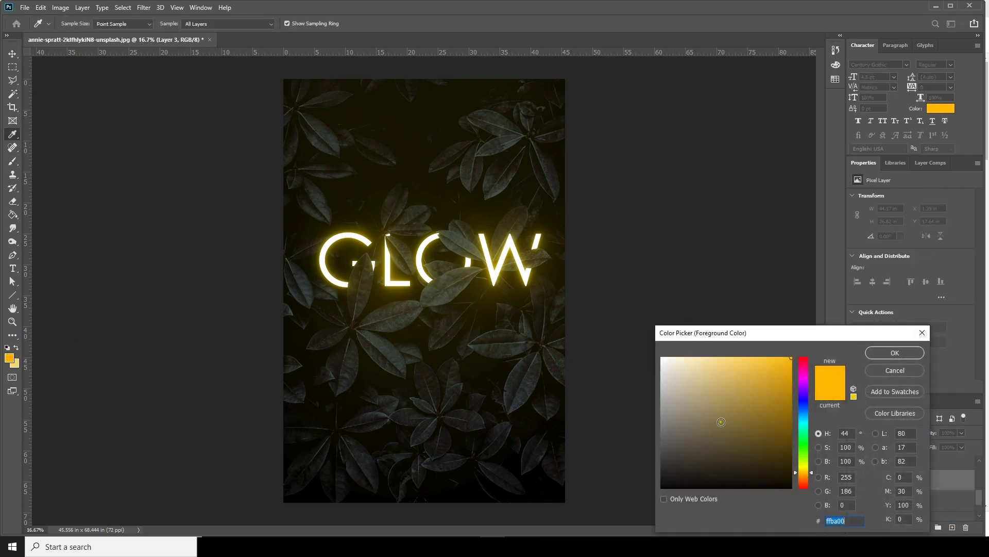
{"action": "left_click_drag", "start_coordinate": [757, 444], "coordinate": [779, 463]}
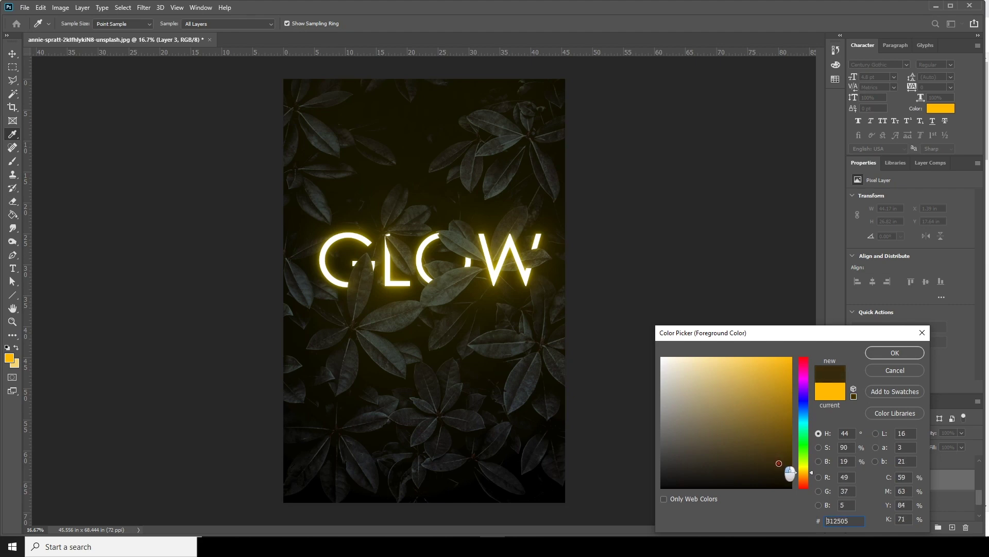
{"action": "left_click", "coordinate": [895, 352]}
{"action": "key", "text": "b"}
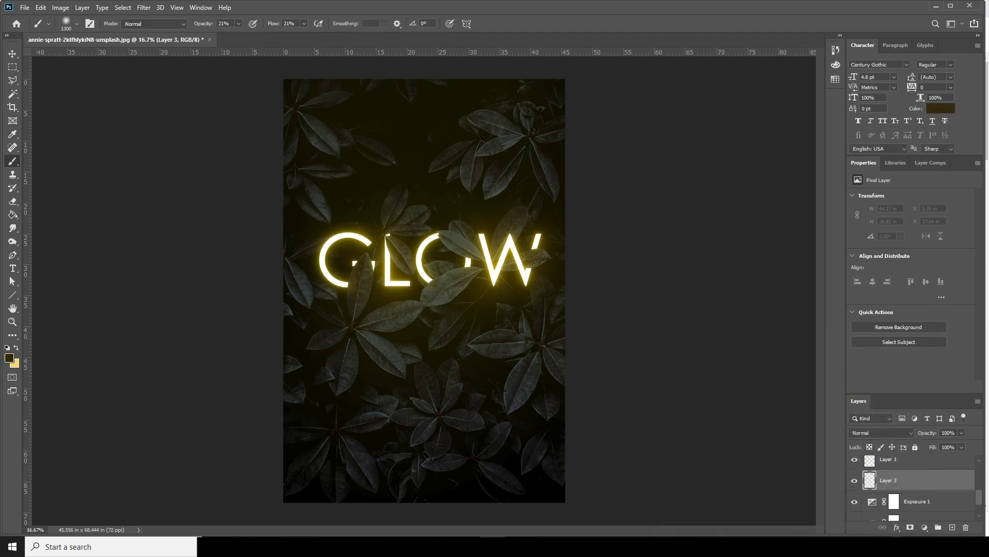
{"action": "left_click", "coordinate": [12, 214]}
{"action": "left_click", "coordinate": [429, 325]}
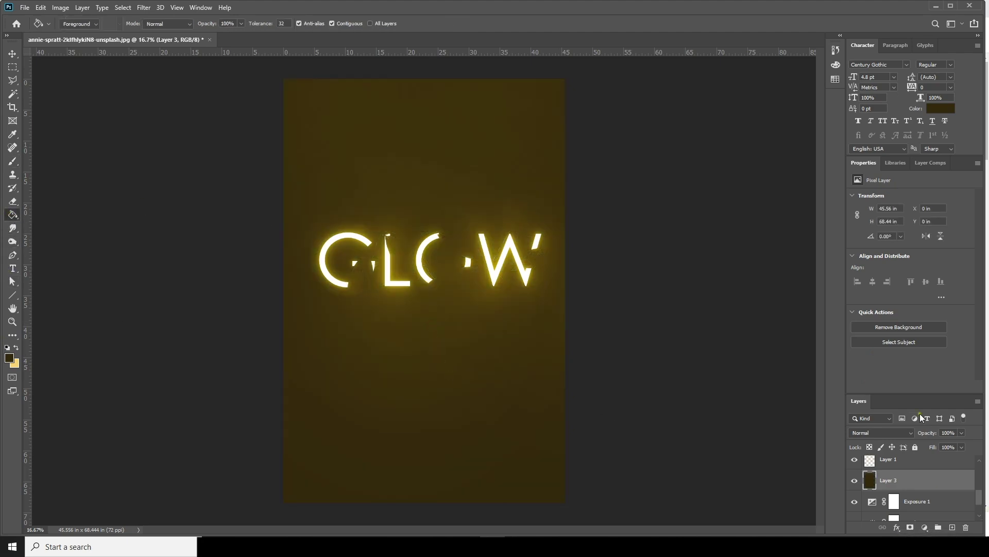
{"action": "left_click_drag", "start_coordinate": [920, 443], "coordinate": [923, 444]}
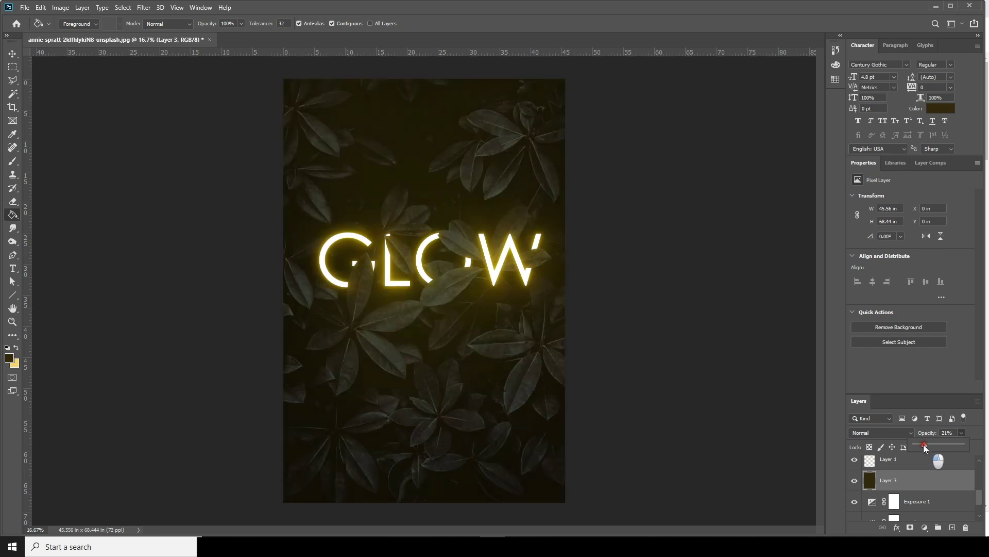
Refill the tint layer with the darker brown 201803 and fine-tune its opacity
{"action": "left_click", "coordinate": [9, 358]}
{"action": "left_click", "coordinate": [781, 466]}
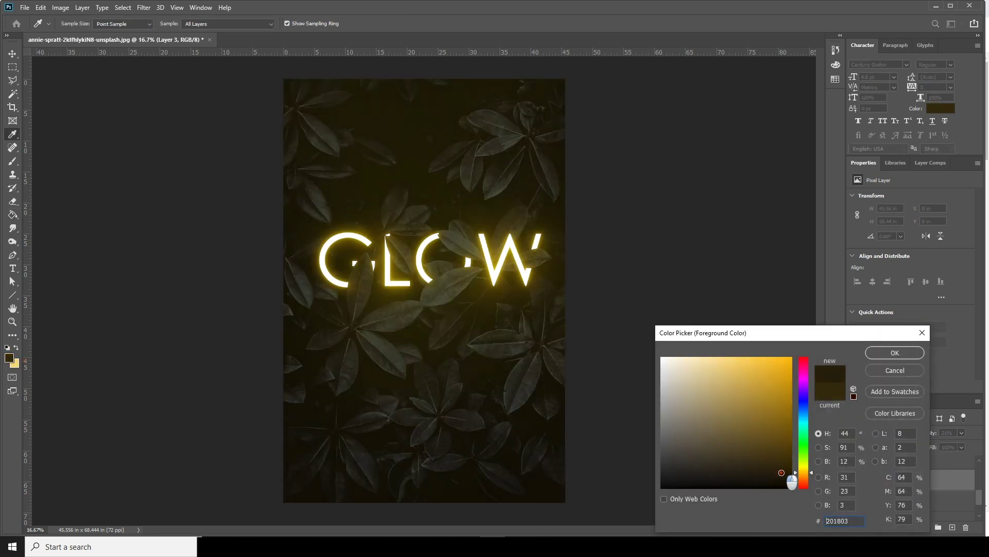
{"action": "left_click", "coordinate": [879, 356]}
{"action": "left_click", "coordinate": [445, 307]}
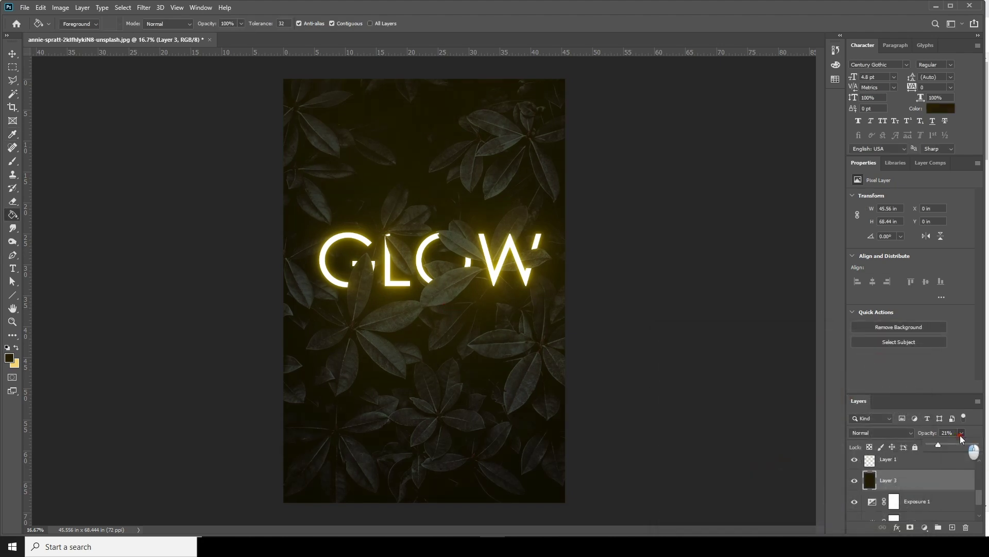
{"action": "left_click_drag", "start_coordinate": [942, 446], "coordinate": [941, 445]}
Add a Hue/Saturation adjustment layer directly above the Background layer with Saturation set to -68
{"action": "left_click_drag", "start_coordinate": [982, 500], "coordinate": [983, 526]}
{"action": "left_click", "coordinate": [907, 513]}
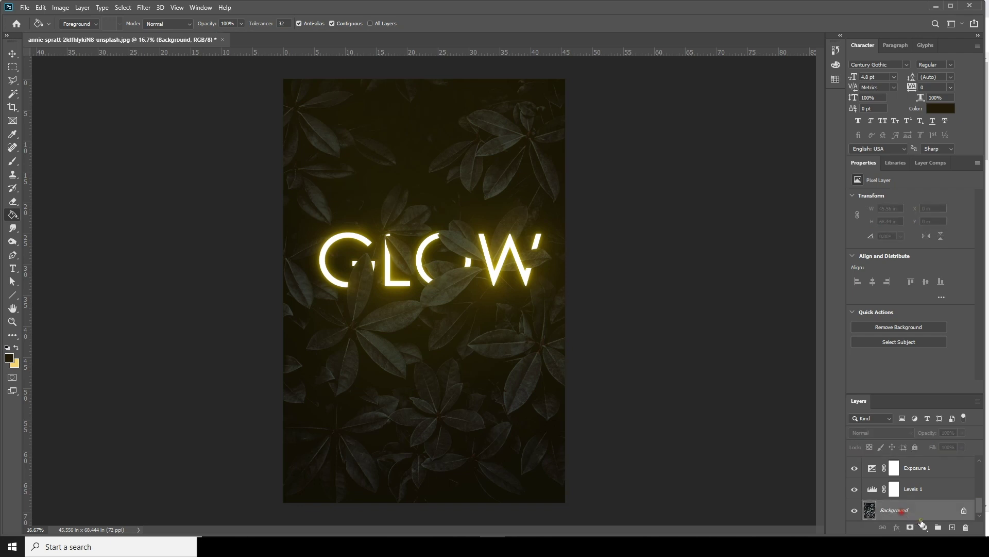
{"action": "left_click", "coordinate": [922, 529]}
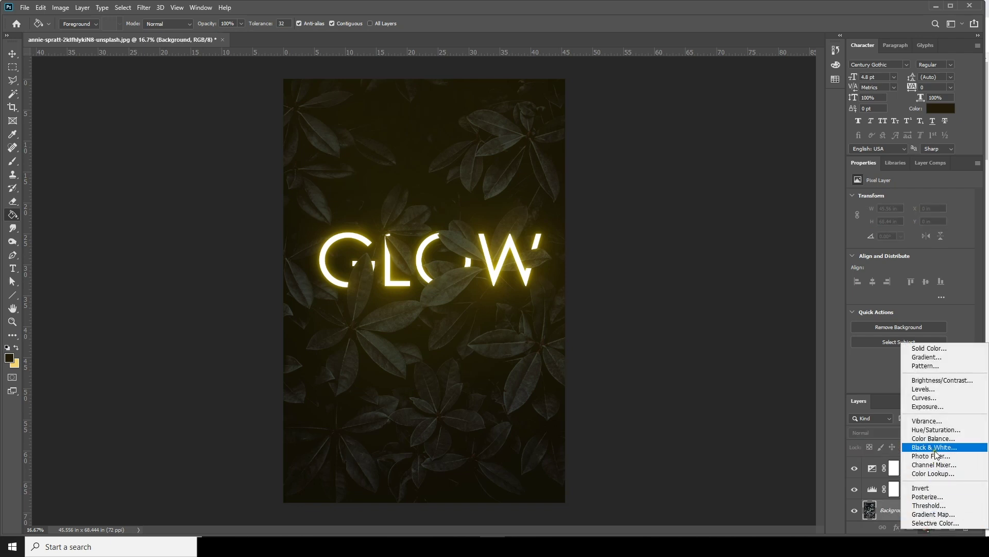
{"action": "left_click", "coordinate": [936, 430]}
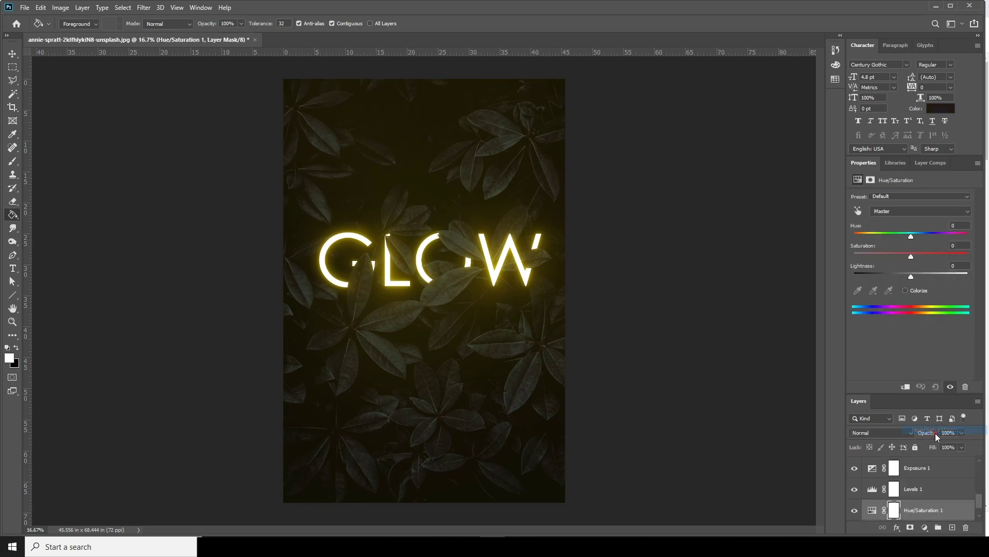
{"action": "left_click", "coordinate": [890, 256]}
{"action": "left_click_drag", "start_coordinate": [878, 257], "coordinate": [872, 258]}
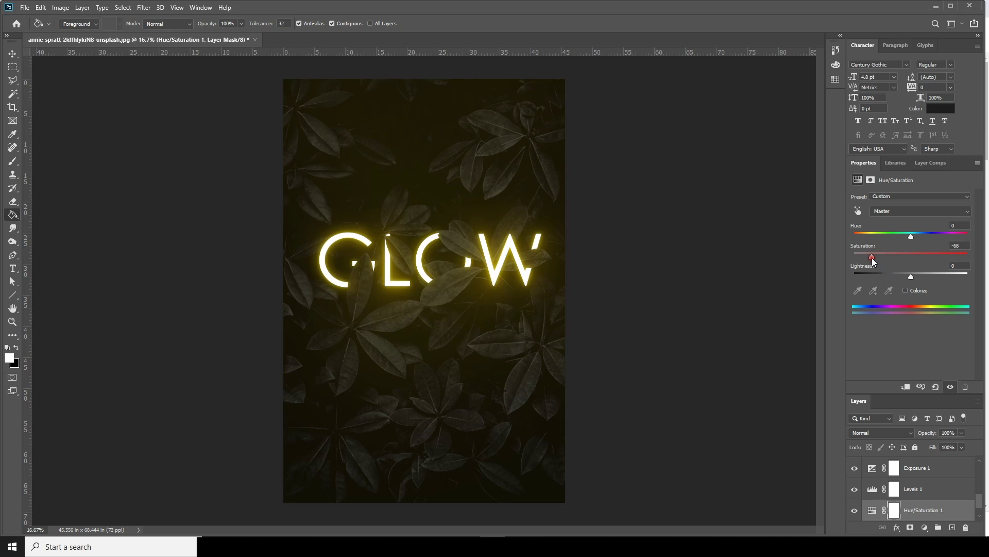
Add a new layer above Layer 2 at the top of the stack and fill it with black 000000
{"action": "left_click", "coordinate": [12, 53]}
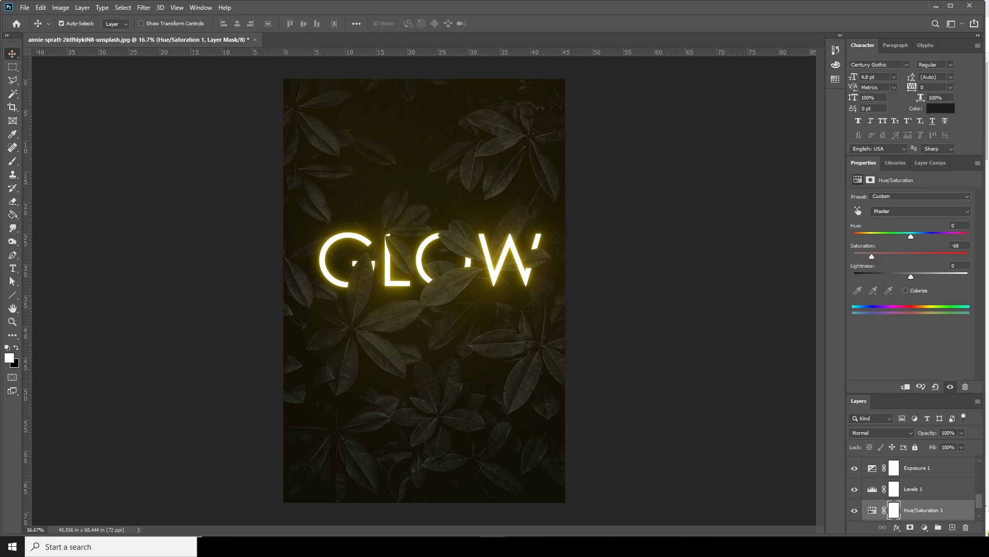
{"action": "left_click_drag", "start_coordinate": [980, 502], "coordinate": [980, 466]}
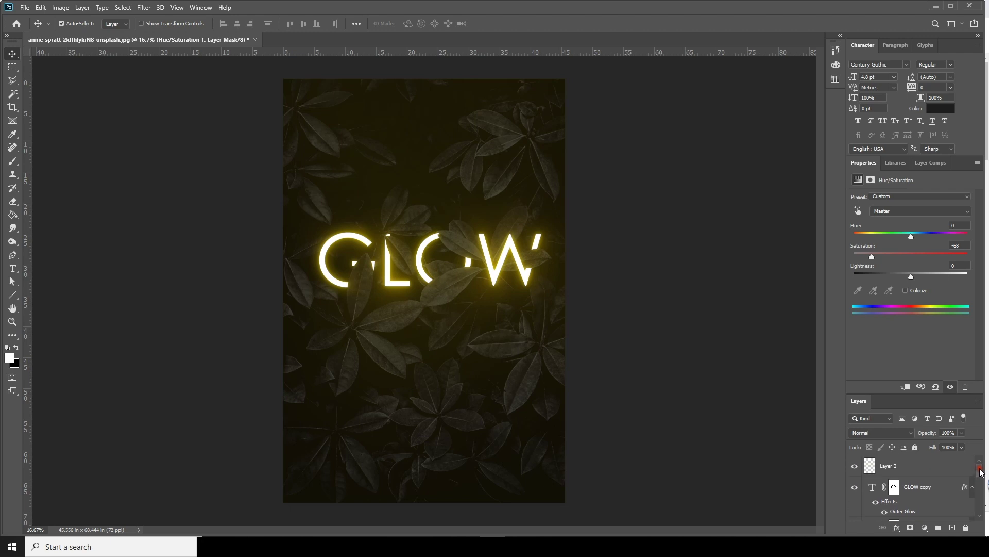
{"action": "left_click", "coordinate": [911, 472]}
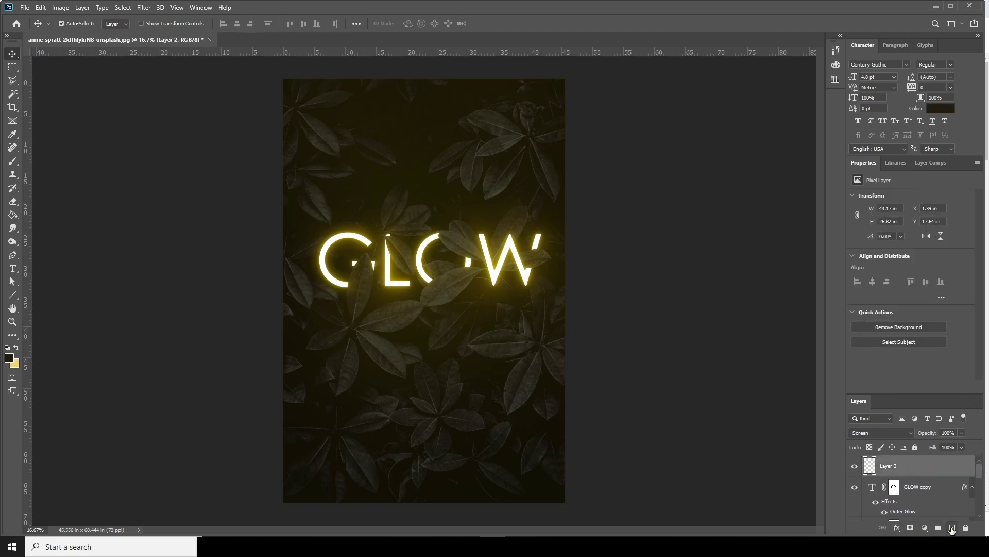
{"action": "left_click", "coordinate": [952, 528]}
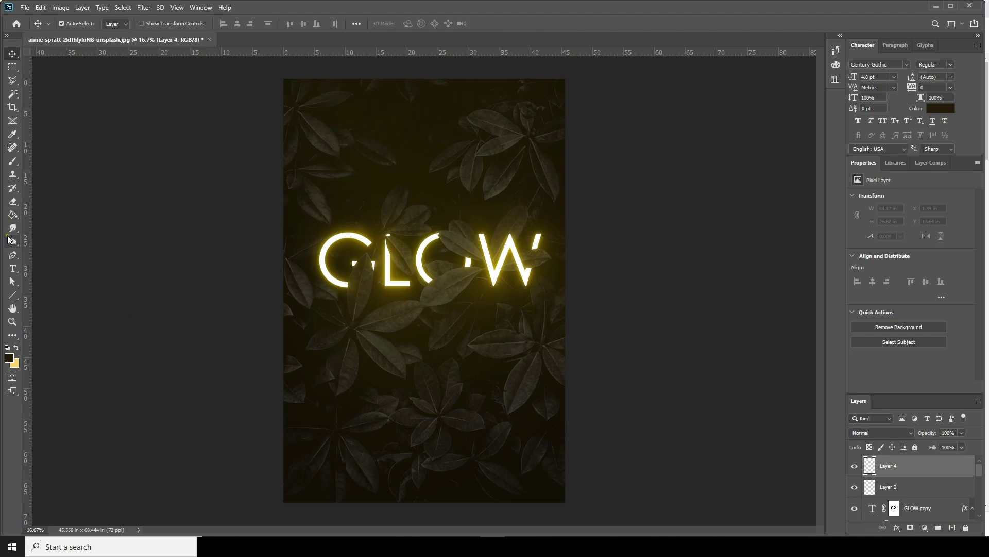
{"action": "left_click", "coordinate": [9, 357]}
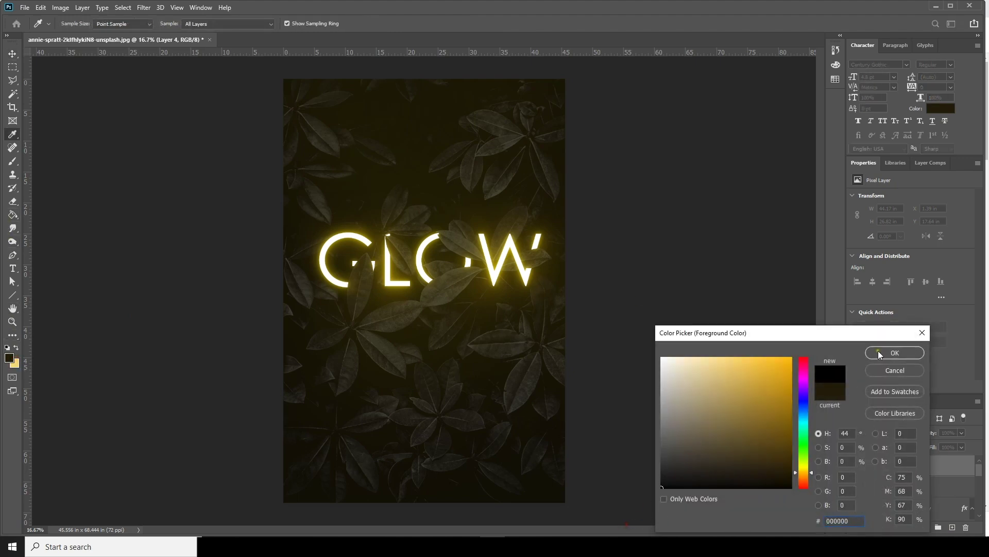
{"action": "left_click", "coordinate": [886, 352]}
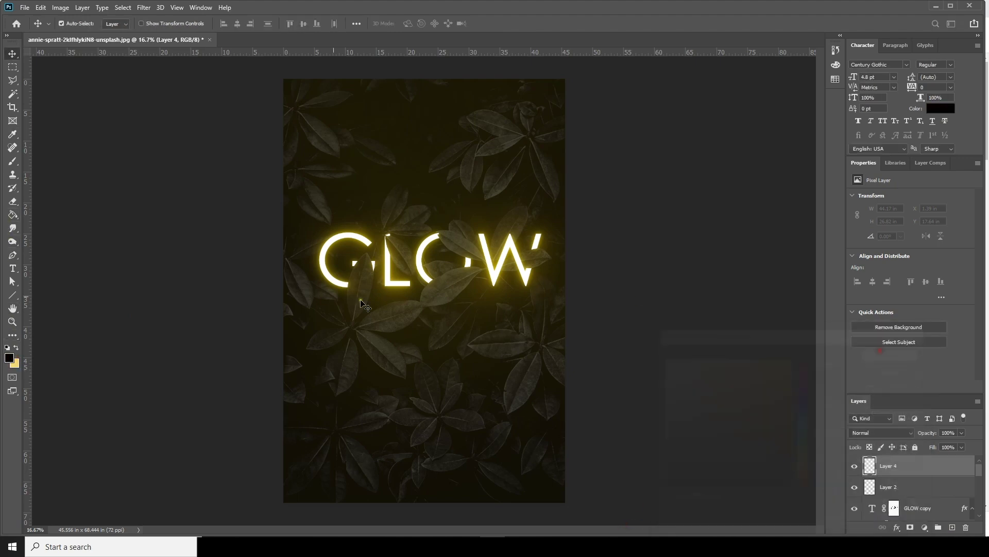
{"action": "left_click", "coordinate": [13, 214]}
{"action": "left_click", "coordinate": [408, 272]}
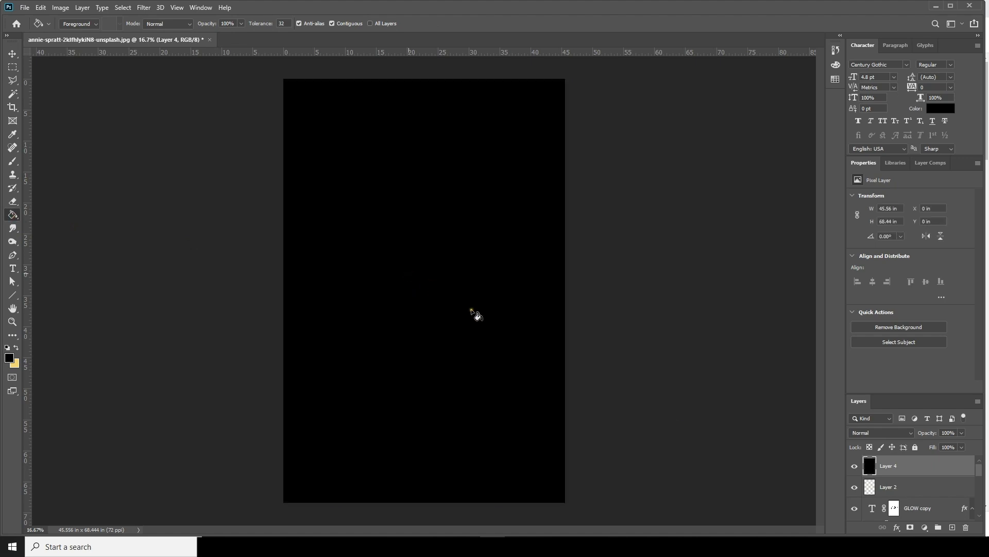
Add a layer mask to the black Layer 4 and set the Brush tool's opacity and flow to 100%
{"action": "left_click", "coordinate": [911, 528]}
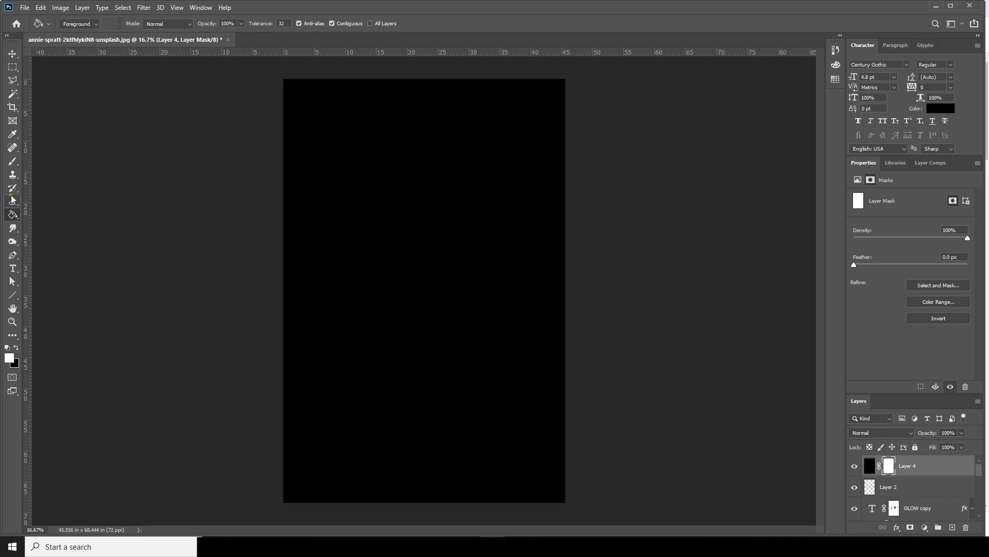
{"action": "left_click", "coordinate": [13, 163]}
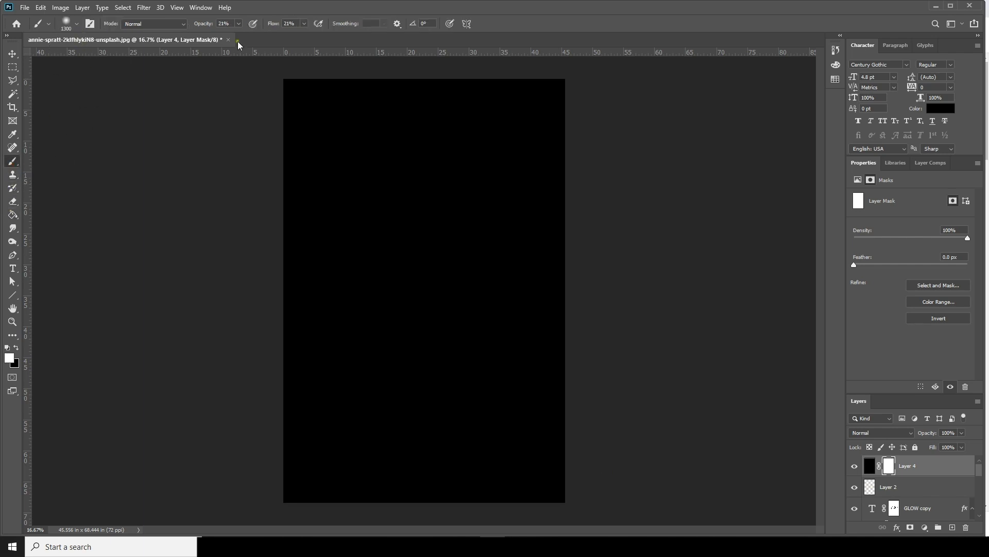
{"action": "left_click_drag", "start_coordinate": [241, 25], "coordinate": [375, 68]}
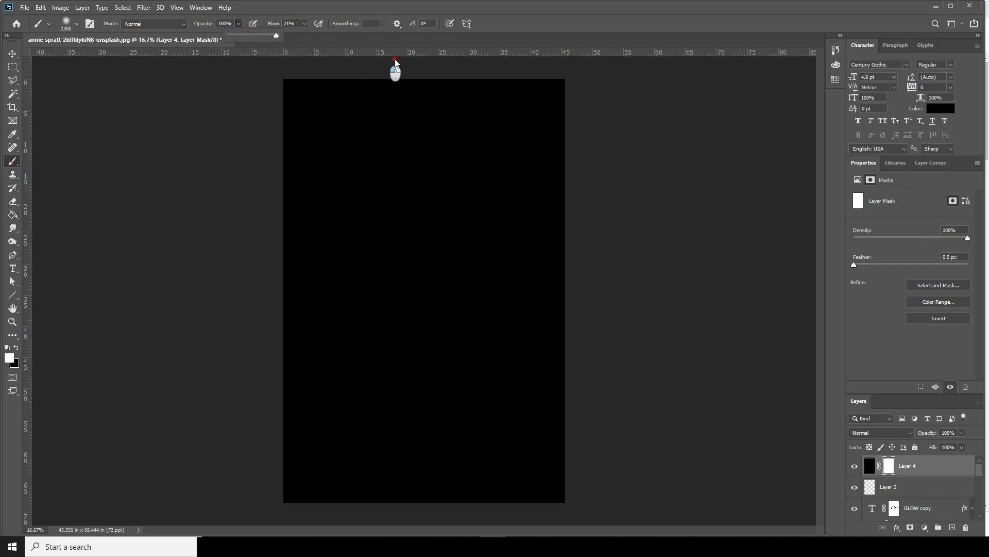
{"action": "left_click", "coordinate": [305, 25]}
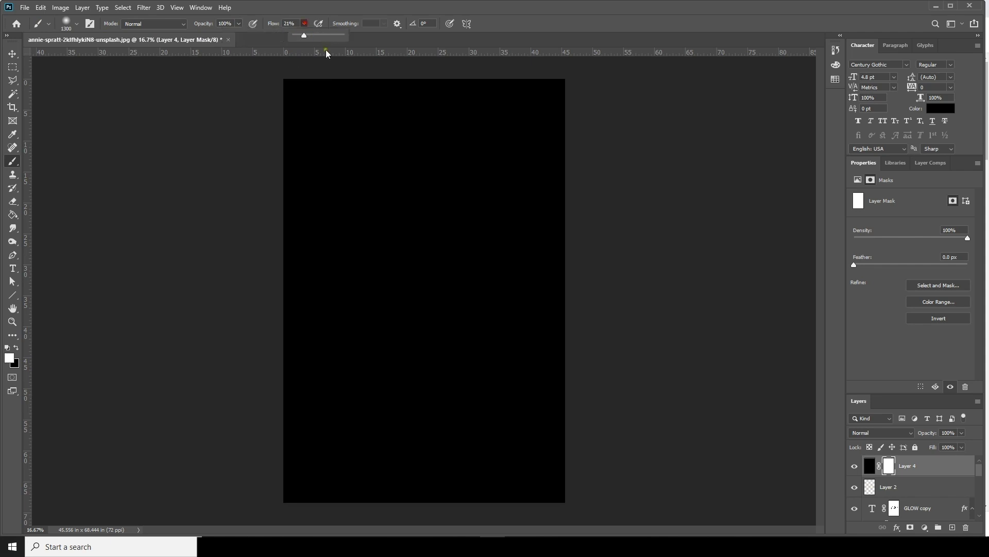
{"action": "left_click_drag", "start_coordinate": [307, 38], "coordinate": [407, 55]}
{"action": "left_click", "coordinate": [12, 163]}
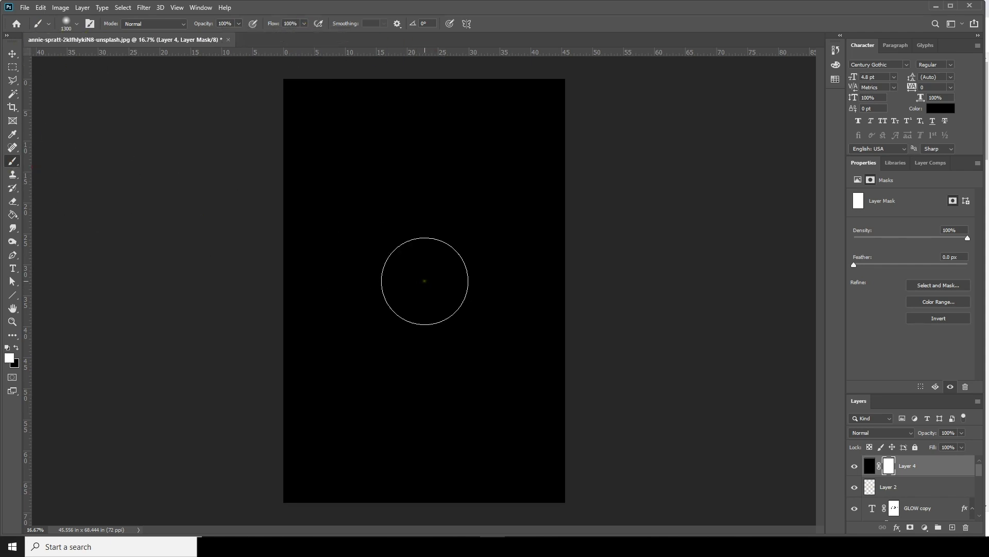
Enlarge the brush to 3600 px and paint black on the Layer 4 mask across the GLOW lettering to reveal it
{"action": "key", "text": "bracketright"}
{"action": "key", "text": "bracketright"}
{"action": "key", "text": "bracketright"}
{"action": "key", "text": "bracketright"}
{"action": "key", "text": "bracketright"}
{"action": "key", "text": "bracketright"}
{"action": "key", "text": "bracketright"}
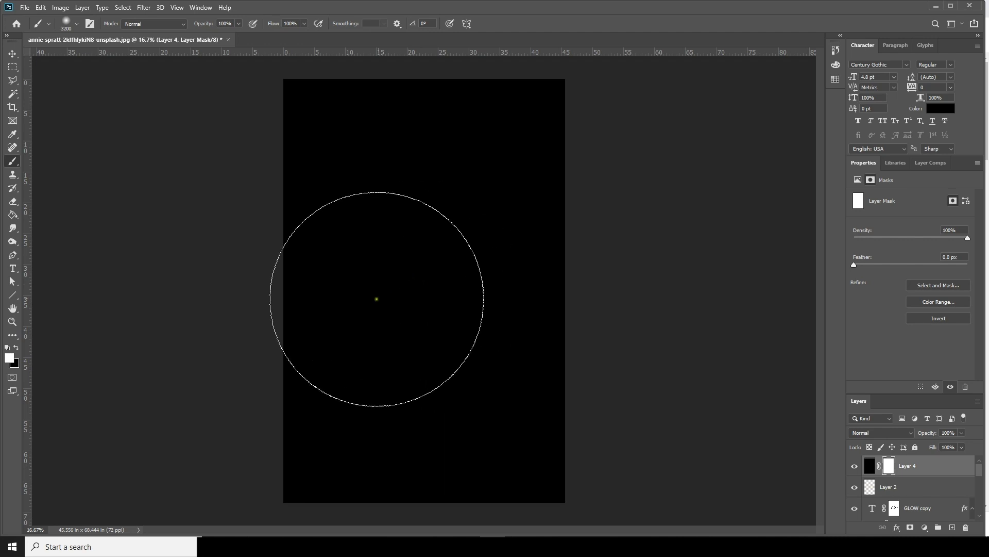
{"action": "left_click", "coordinate": [17, 348]}
{"action": "key", "text": "bracketright"}
{"action": "key", "text": "bracketright"}
{"action": "key", "text": "bracketright"}
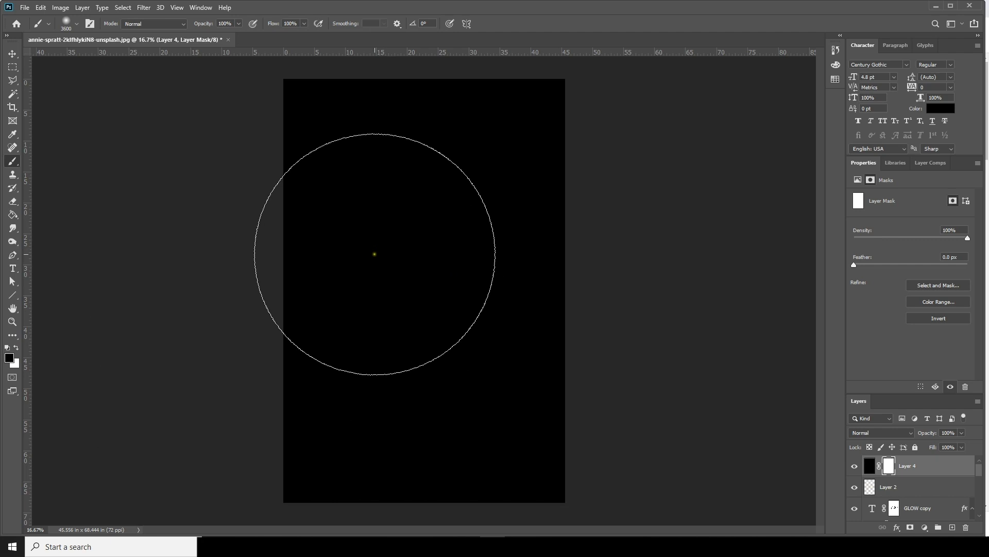
{"action": "mouse_move", "coordinate": [532, 243]}
{"action": "left_mouse_down"}
{"action": "mouse_move", "coordinate": [508, 260]}
{"action": "mouse_move", "coordinate": [777, 265]}
{"action": "left_mouse_up"}
Reveal more of the middle on the mask with a 3400 px black brush and lower Layer 4's opacity to 72%
{"action": "key", "text": "bracketleft"}
{"action": "key", "text": "bracketleft"}
{"action": "key", "text": "bracketleft"}
{"action": "key", "text": "bracketleft"}
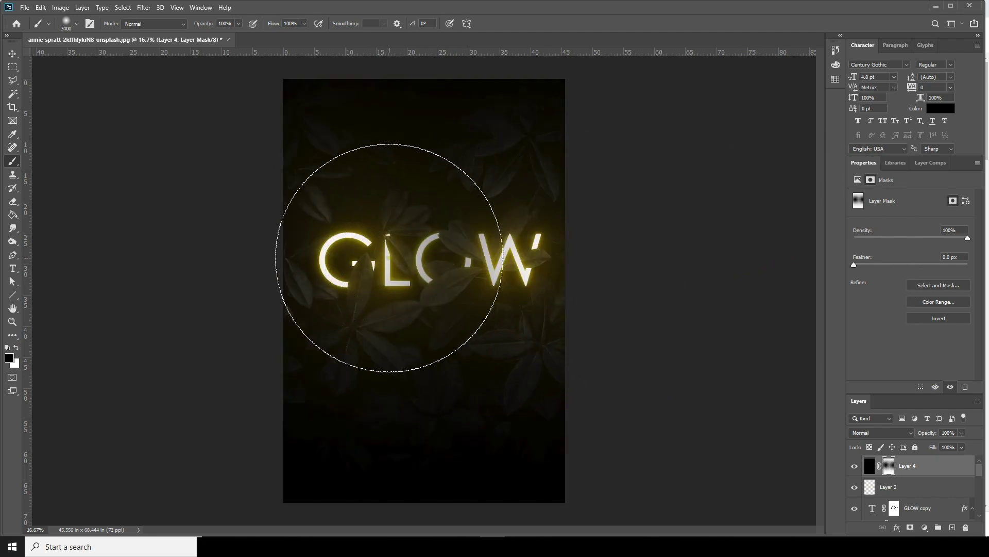
{"action": "left_click_drag", "start_coordinate": [439, 265], "coordinate": [453, 259]}
{"action": "left_click_drag", "start_coordinate": [490, 221], "coordinate": [526, 283]}
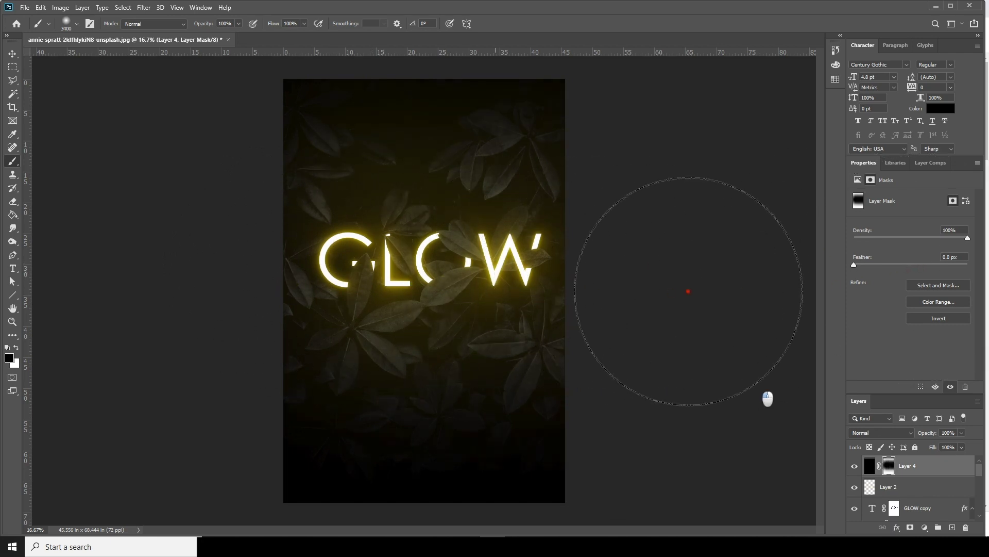
{"action": "left_click", "coordinate": [961, 434]}
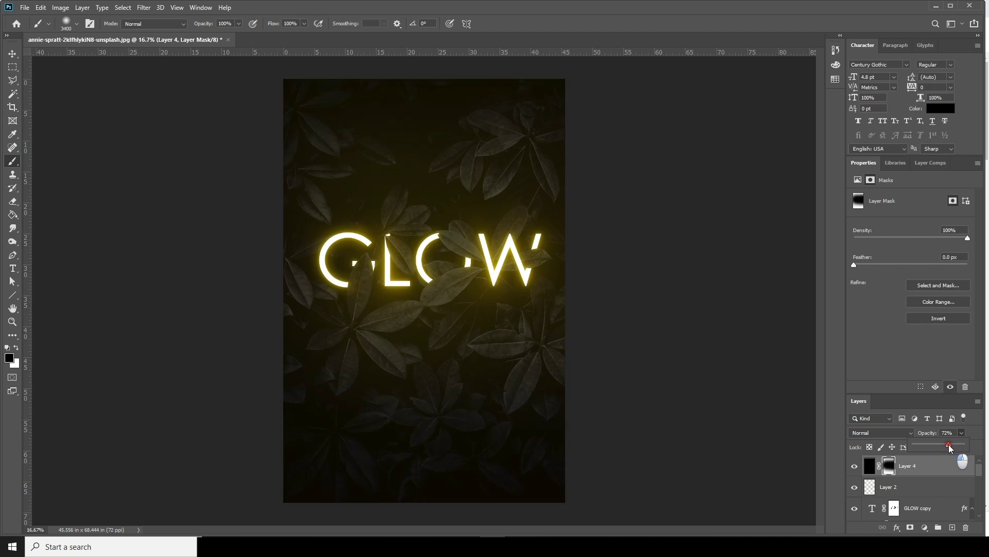
{"action": "left_click", "coordinate": [12, 53]}
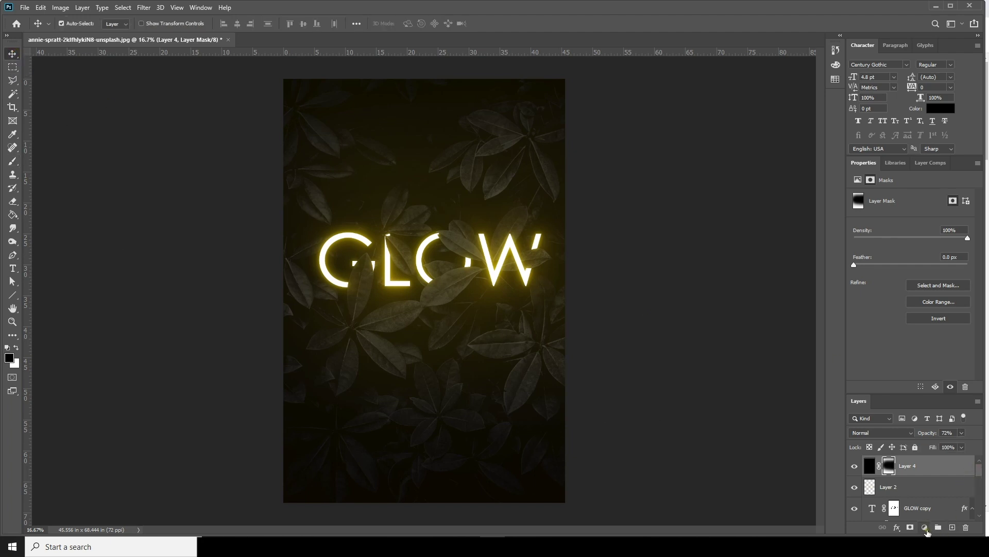
Add a Photo Filter adjustment layer at the top of the stack using Warming Filter (85) with Density 21%
{"action": "left_click", "coordinate": [925, 528]}
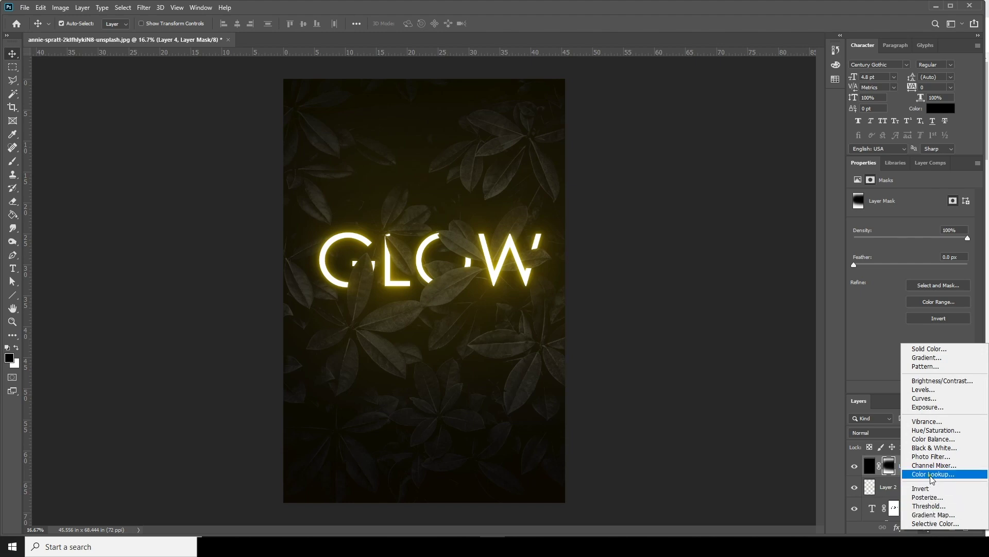
{"action": "left_click", "coordinate": [931, 457]}
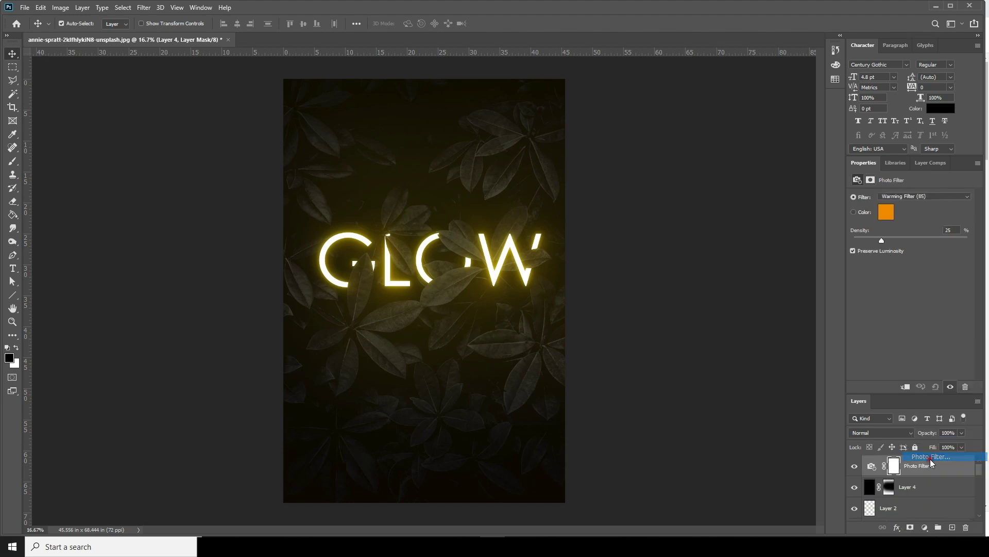
{"action": "left_click", "coordinate": [912, 198]}
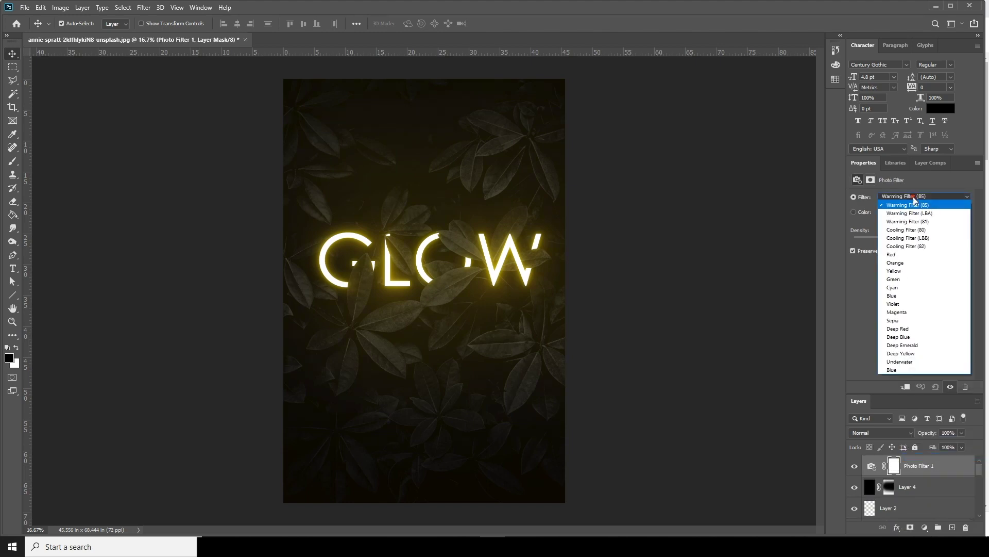
{"action": "left_click", "coordinate": [913, 205]}
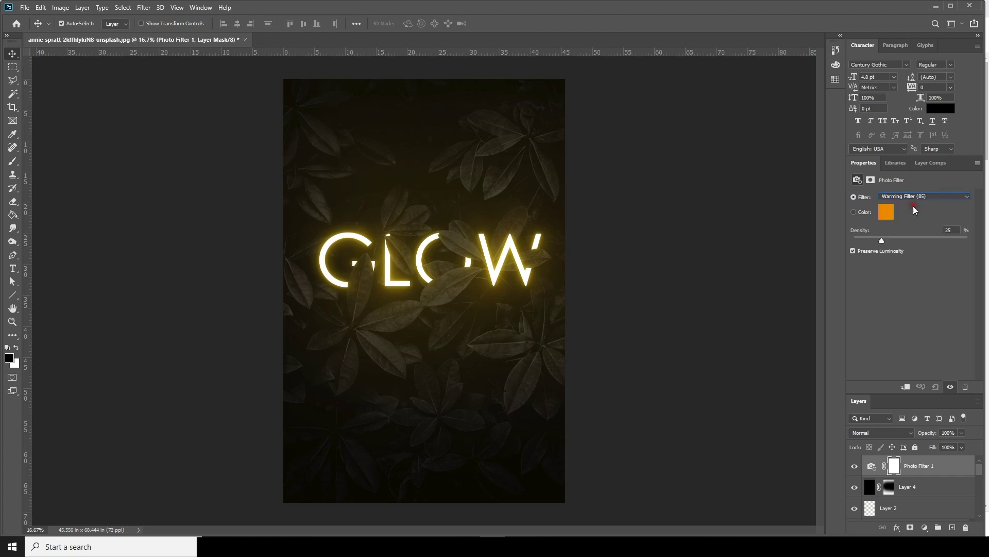
{"action": "left_click_drag", "start_coordinate": [880, 240], "coordinate": [881, 244]}
Add the text GLOW EFFCT in Century Gothic and scale it to 133.61 pt beneath the W of GLOW
{"action": "left_click", "coordinate": [13, 269]}
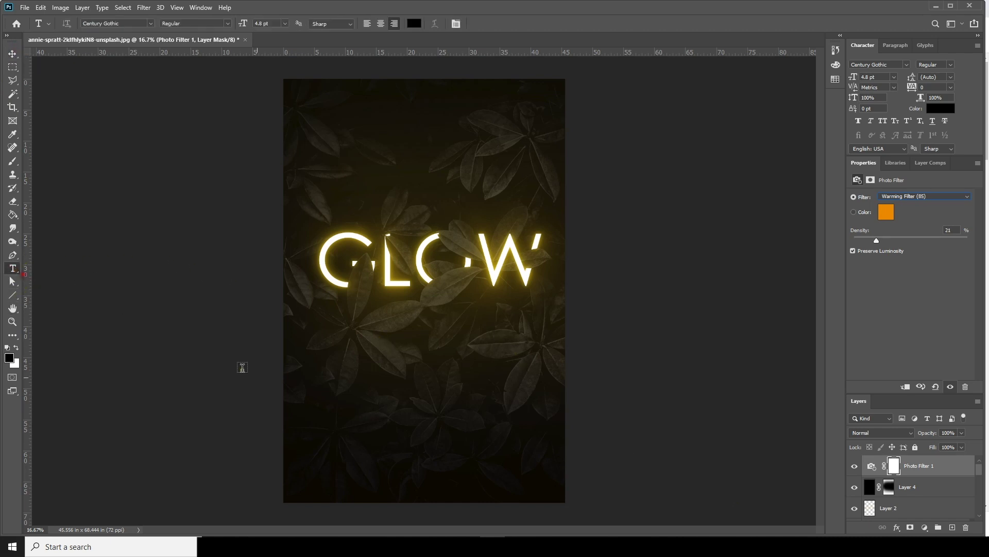
{"action": "left_click", "coordinate": [420, 338]}
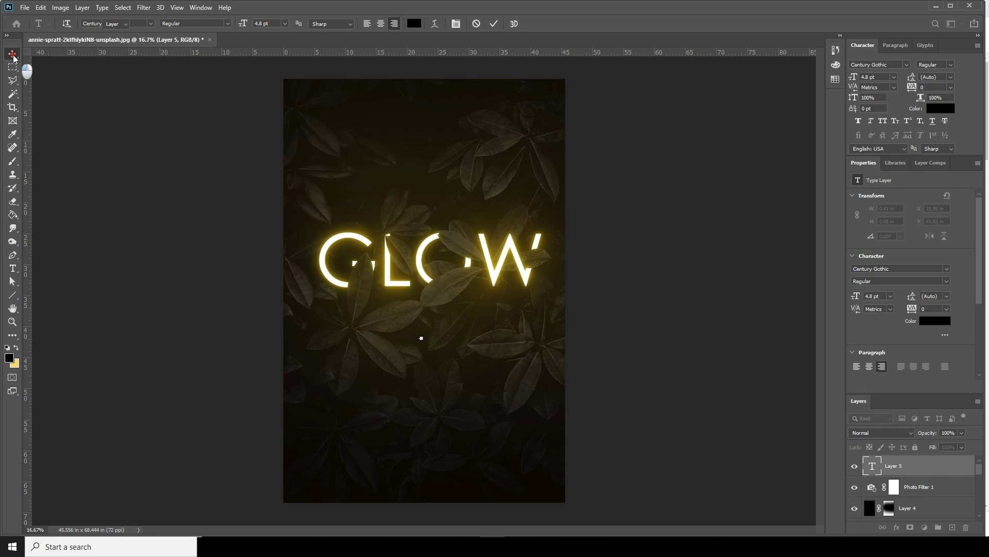
{"action": "key", "text": "ctrl"}
{"action": "left_click_drag", "start_coordinate": [420, 339], "coordinate": [515, 320]}
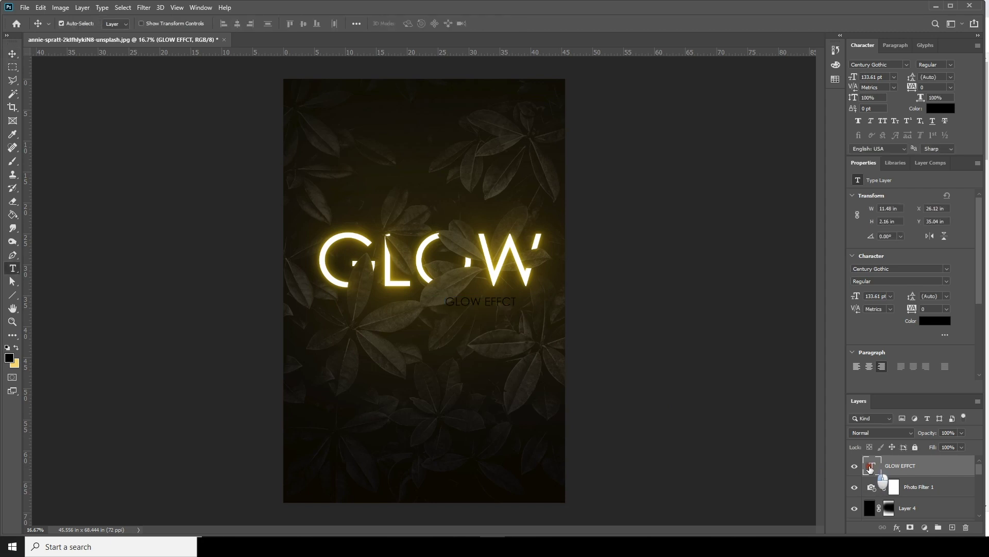
Recolor the GLOW EFFCT text to pale yellow e2d7b3 and copy that hex code
{"action": "double_click", "coordinate": [878, 467]}
{"action": "left_click", "coordinate": [414, 23]}
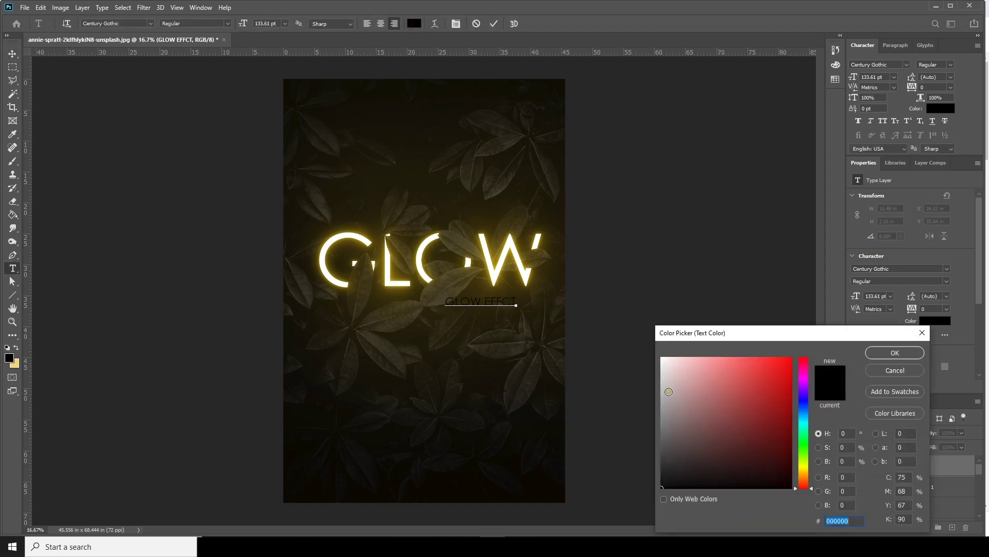
{"action": "left_click", "coordinate": [667, 393]}
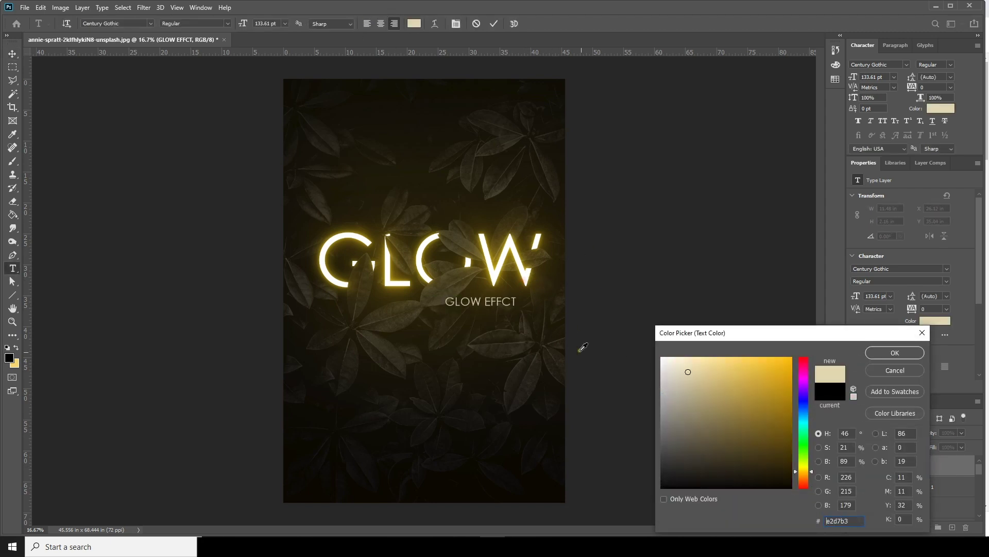
{"action": "left_click_drag", "start_coordinate": [860, 523], "coordinate": [766, 512]}
{"action": "key", "text": "ctrl+c"}
{"action": "left_click", "coordinate": [879, 359]}
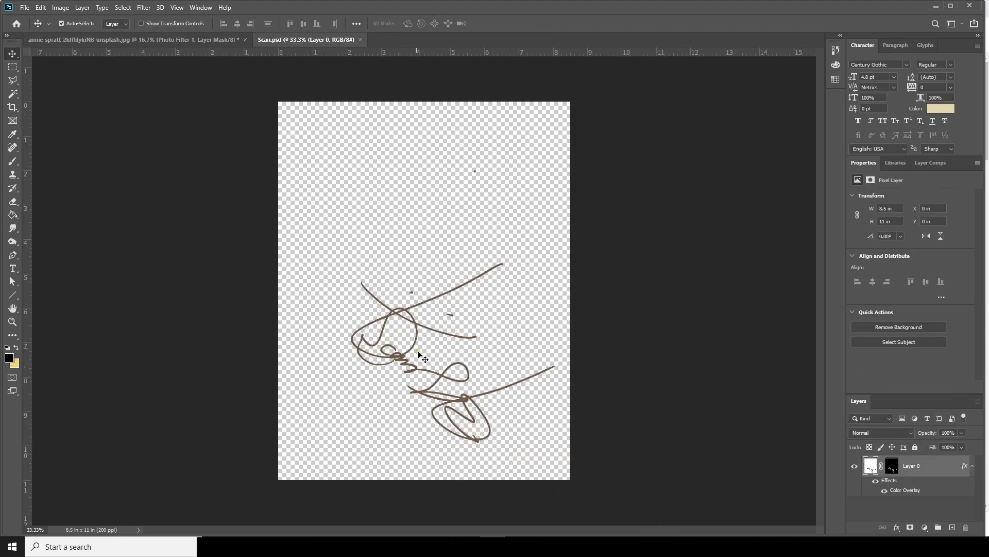
Bring the signature layer from Scan.psd into the poster's lower area, scaled to 133.47% and rotated clockwise by about 95°
{"action": "left_click_drag", "start_coordinate": [393, 308], "coordinate": [315, 255]}
{"action": "left_click_drag", "start_coordinate": [871, 466], "coordinate": [452, 366]}
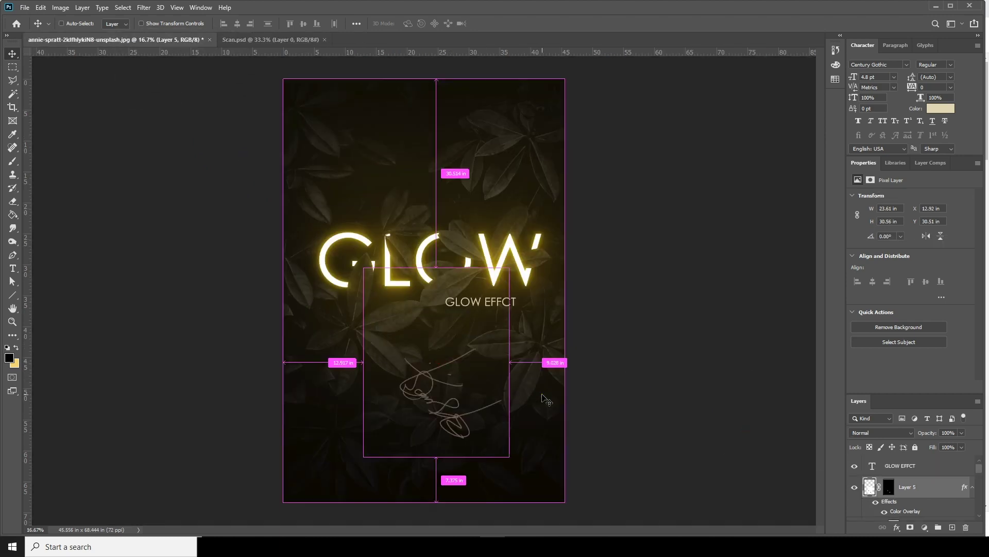
{"action": "key", "text": "ctrl+t"}
{"action": "mouse_move", "coordinate": [523, 270]}
{"action": "left_mouse_down"}
{"action": "mouse_move", "coordinate": [550, 369]}
{"action": "mouse_move", "coordinate": [536, 471]}
{"action": "left_mouse_up"}
{"action": "left_click_drag", "start_coordinate": [479, 407], "coordinate": [567, 416]}
{"action": "left_click_drag", "start_coordinate": [604, 311], "coordinate": [641, 281]}
{"action": "left_click_drag", "start_coordinate": [533, 353], "coordinate": [551, 382]}
{"action": "key", "text": "Return"}
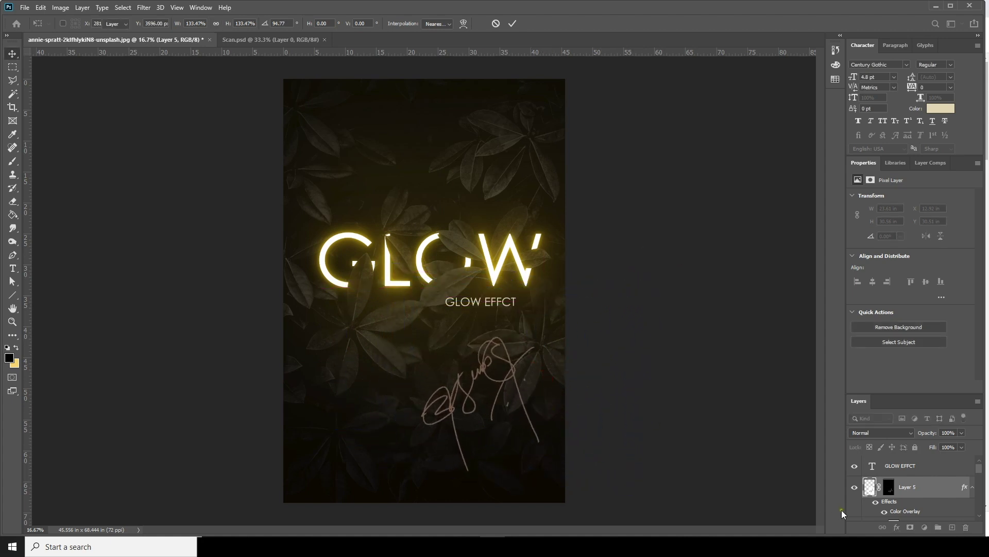
Try recoloring the signature's Color Overlay with the copied e2d7b3, and undo that change
{"action": "double_click", "coordinate": [910, 512]}
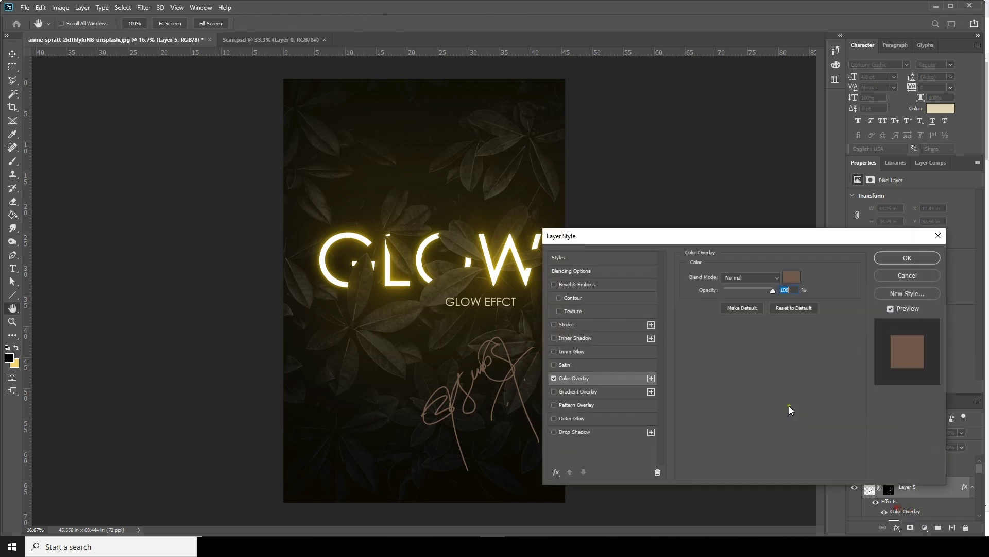
{"action": "left_click", "coordinate": [791, 278]}
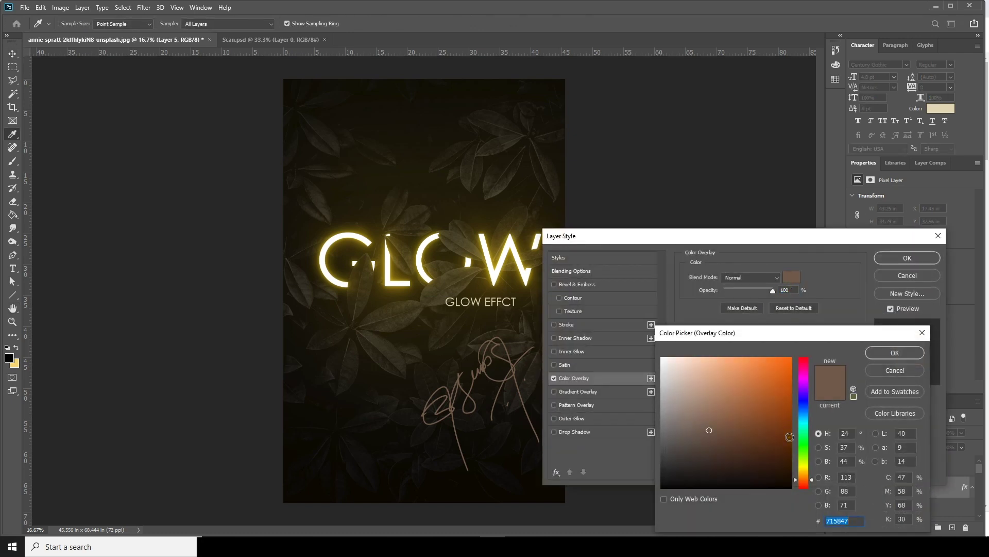
{"action": "key", "text": "ctrl+v"}
{"action": "left_click", "coordinate": [885, 355]}
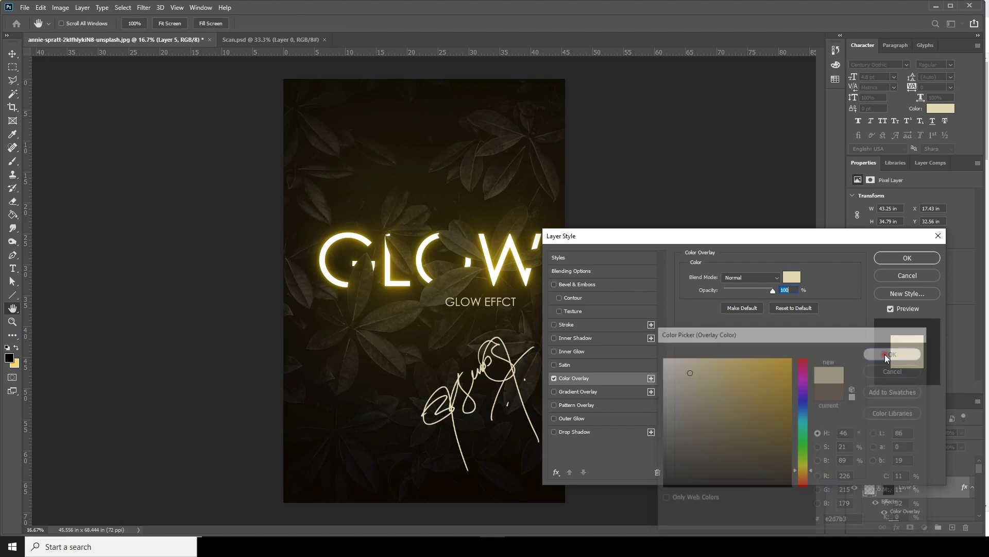
{"action": "left_click", "coordinate": [907, 258]}
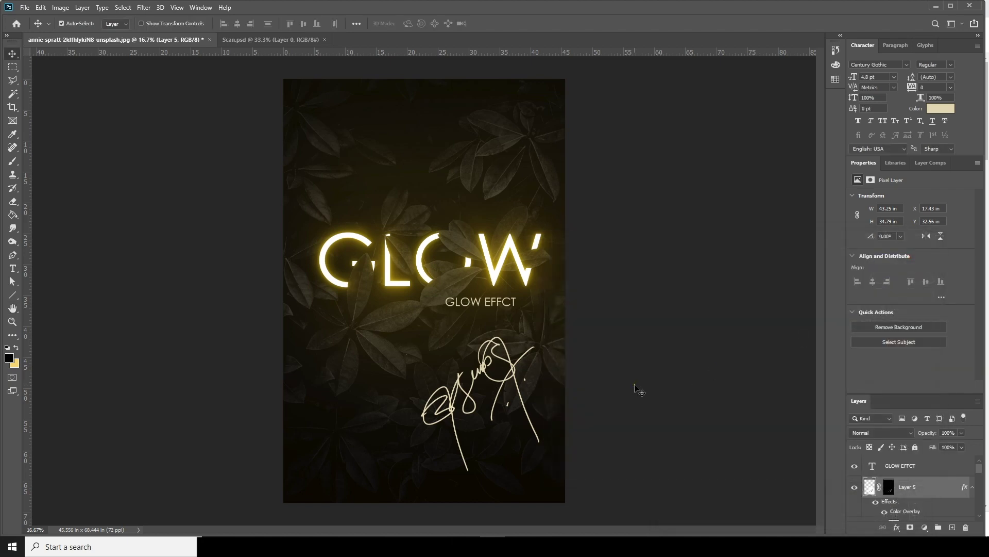
{"action": "key", "text": "ctrl+z"}
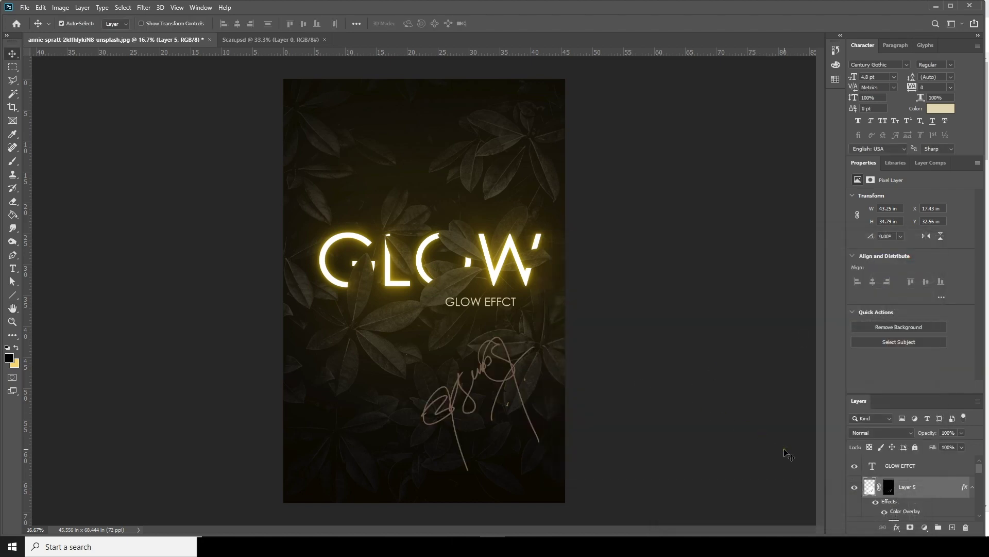
Set the signature layer's Color Overlay color to the copied hex e2d7b3
{"action": "left_click_drag", "start_coordinate": [979, 468], "coordinate": [980, 475]}
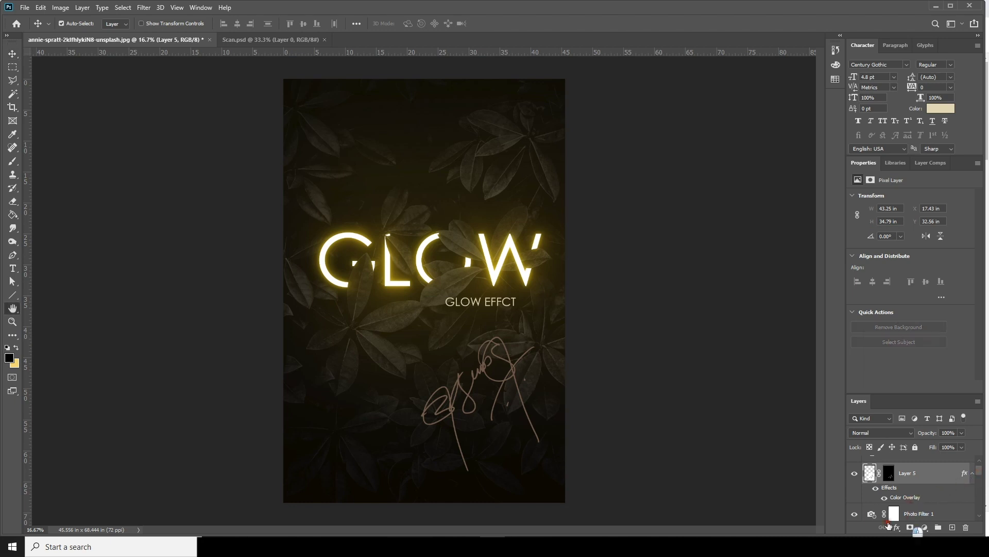
{"action": "double_click", "coordinate": [906, 498]}
{"action": "left_click", "coordinate": [784, 279]}
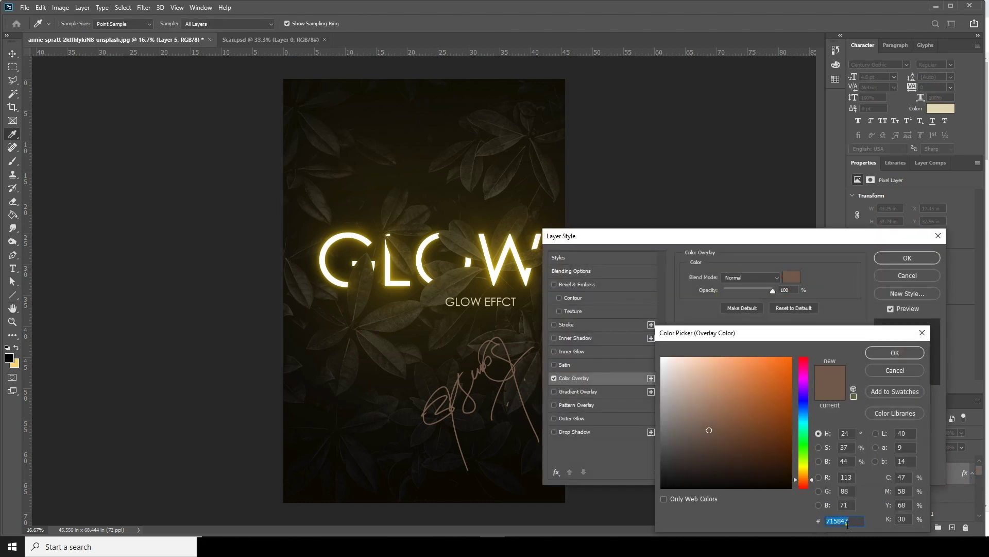
{"action": "key", "text": "ctrl+v"}
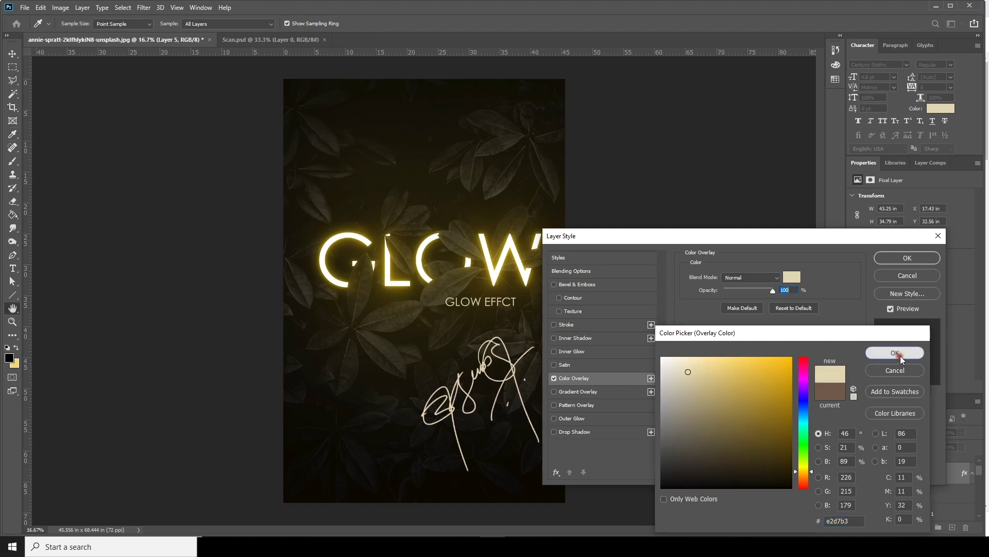
{"action": "left_click", "coordinate": [900, 356]}
{"action": "left_click", "coordinate": [907, 258]}
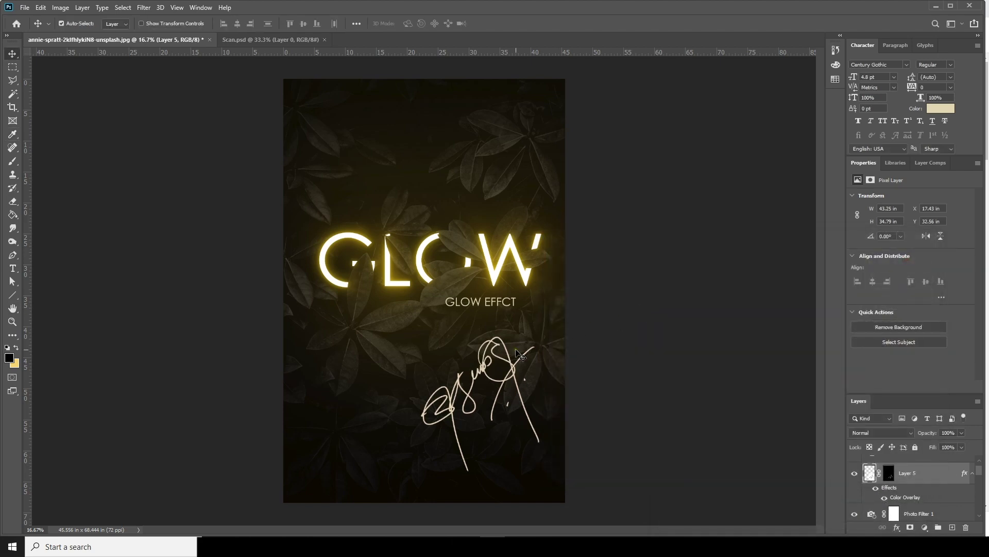
Switch to the Type tool
{"action": "left_click", "coordinate": [13, 268]}
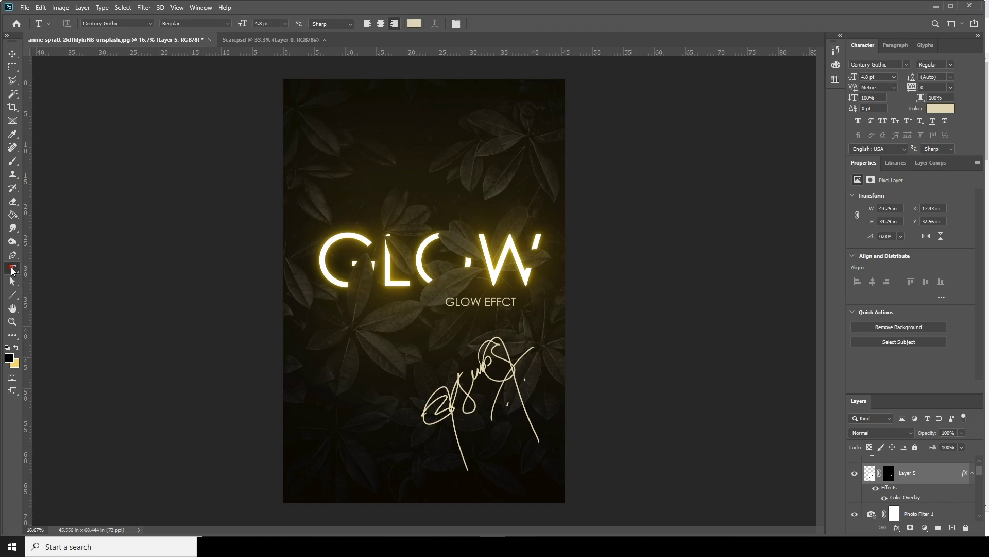